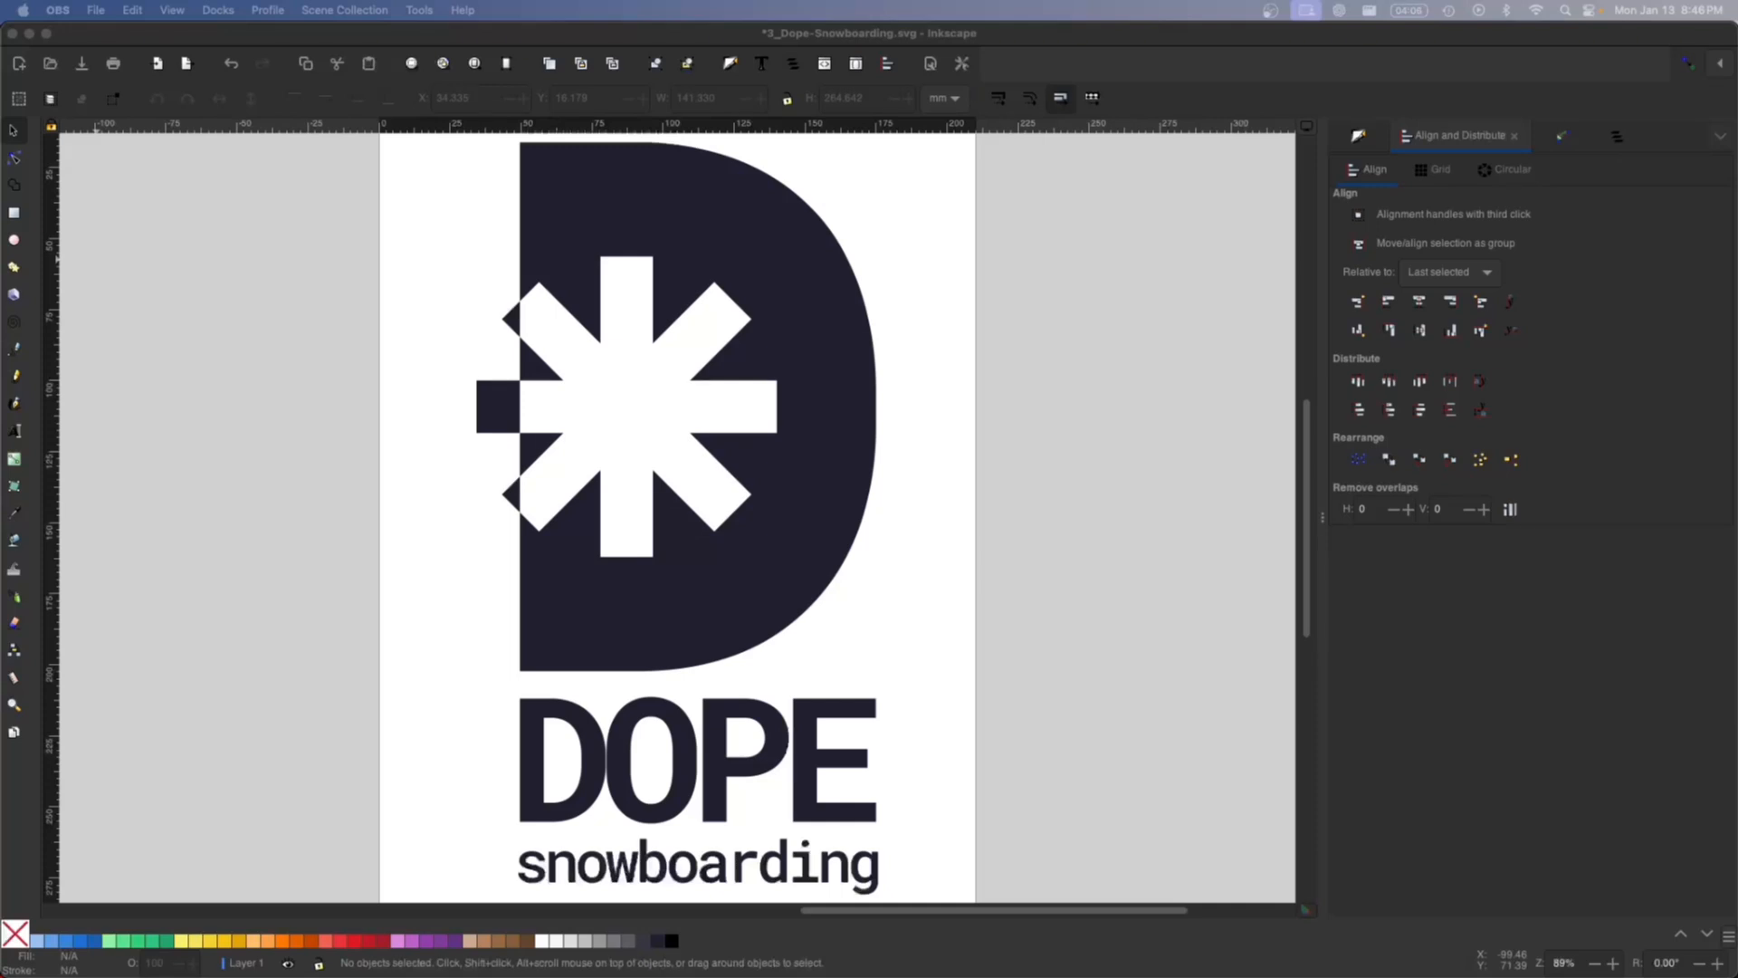
Step: Add a capital "D" text object in Roboto Mono, 144 px, on the empty canvas beside the page
{"action": "scroll", "coordinate": [589, 557], "scroll_direction": "right", "scroll_amount": 15}
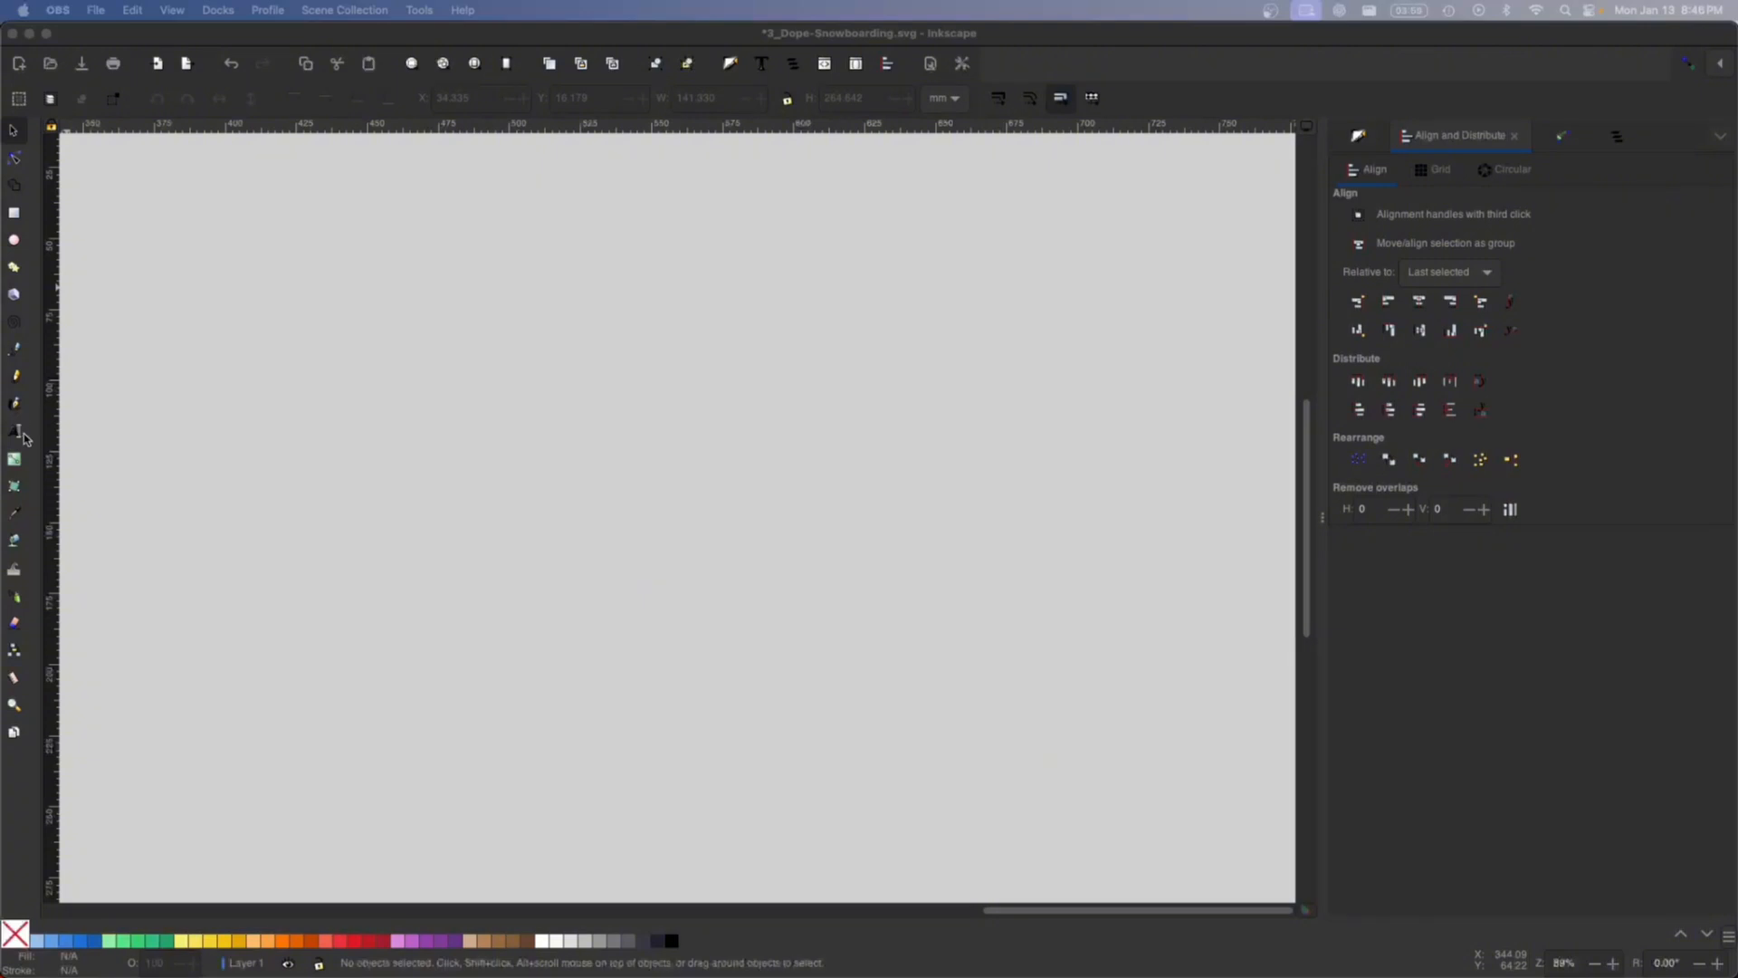
{"action": "left_click", "coordinate": [22, 438]}
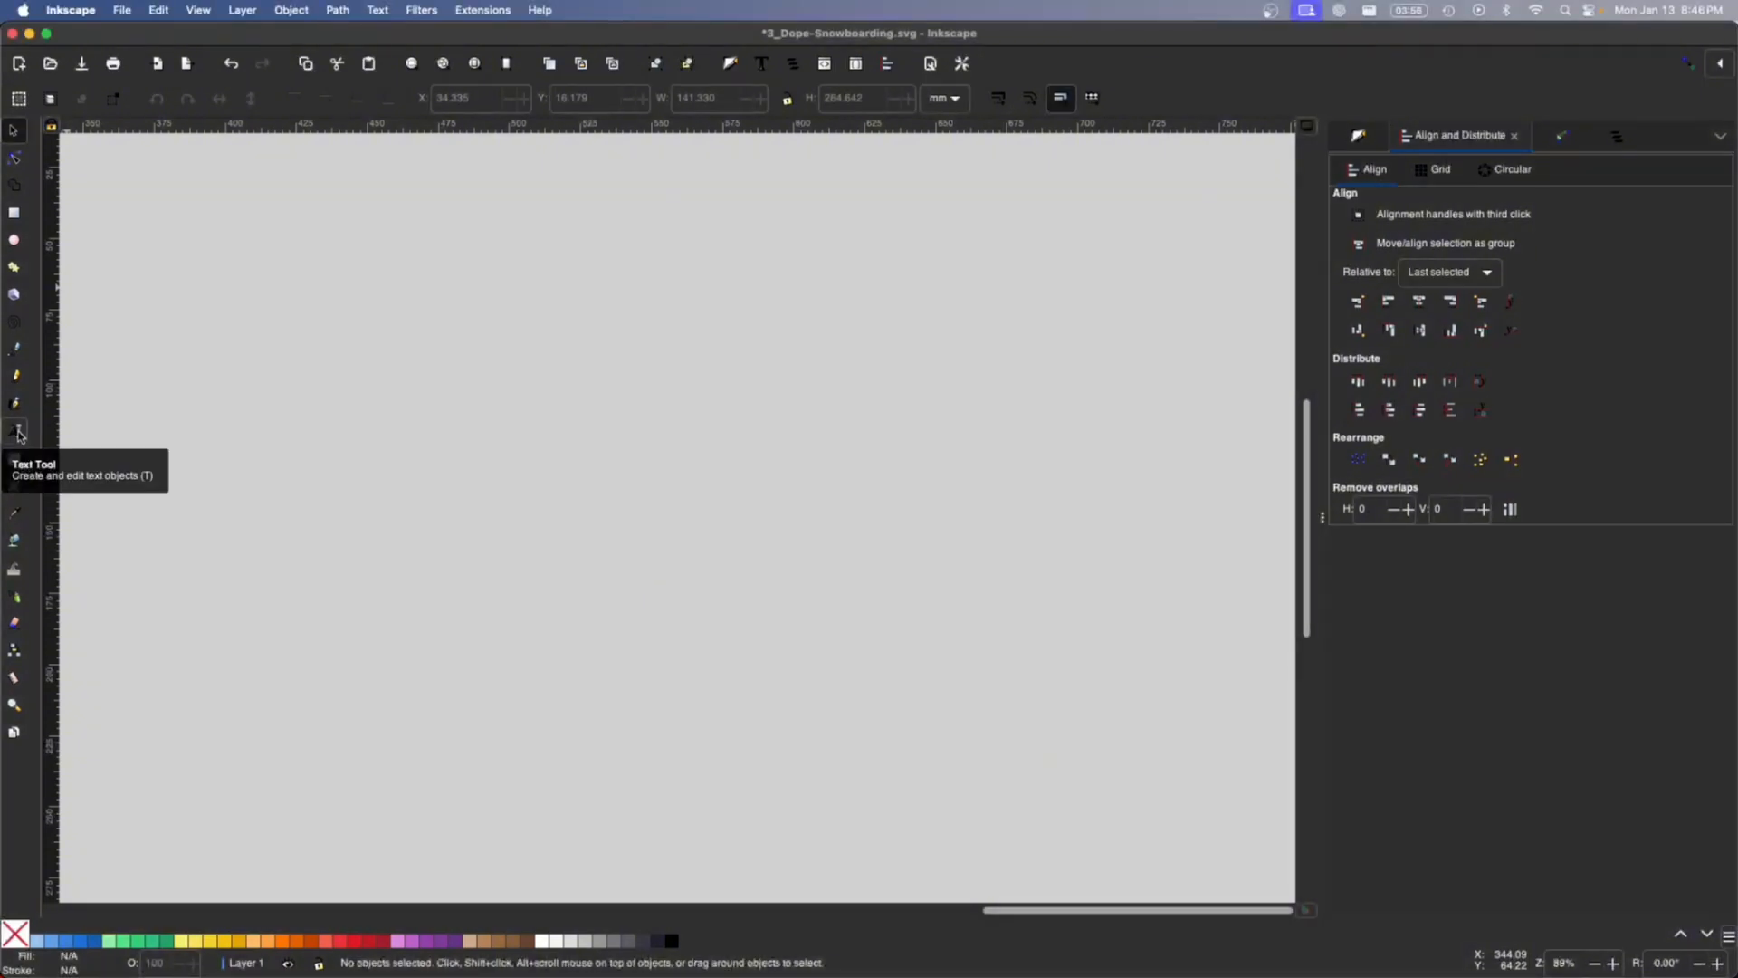
{"action": "left_click", "coordinate": [18, 432]}
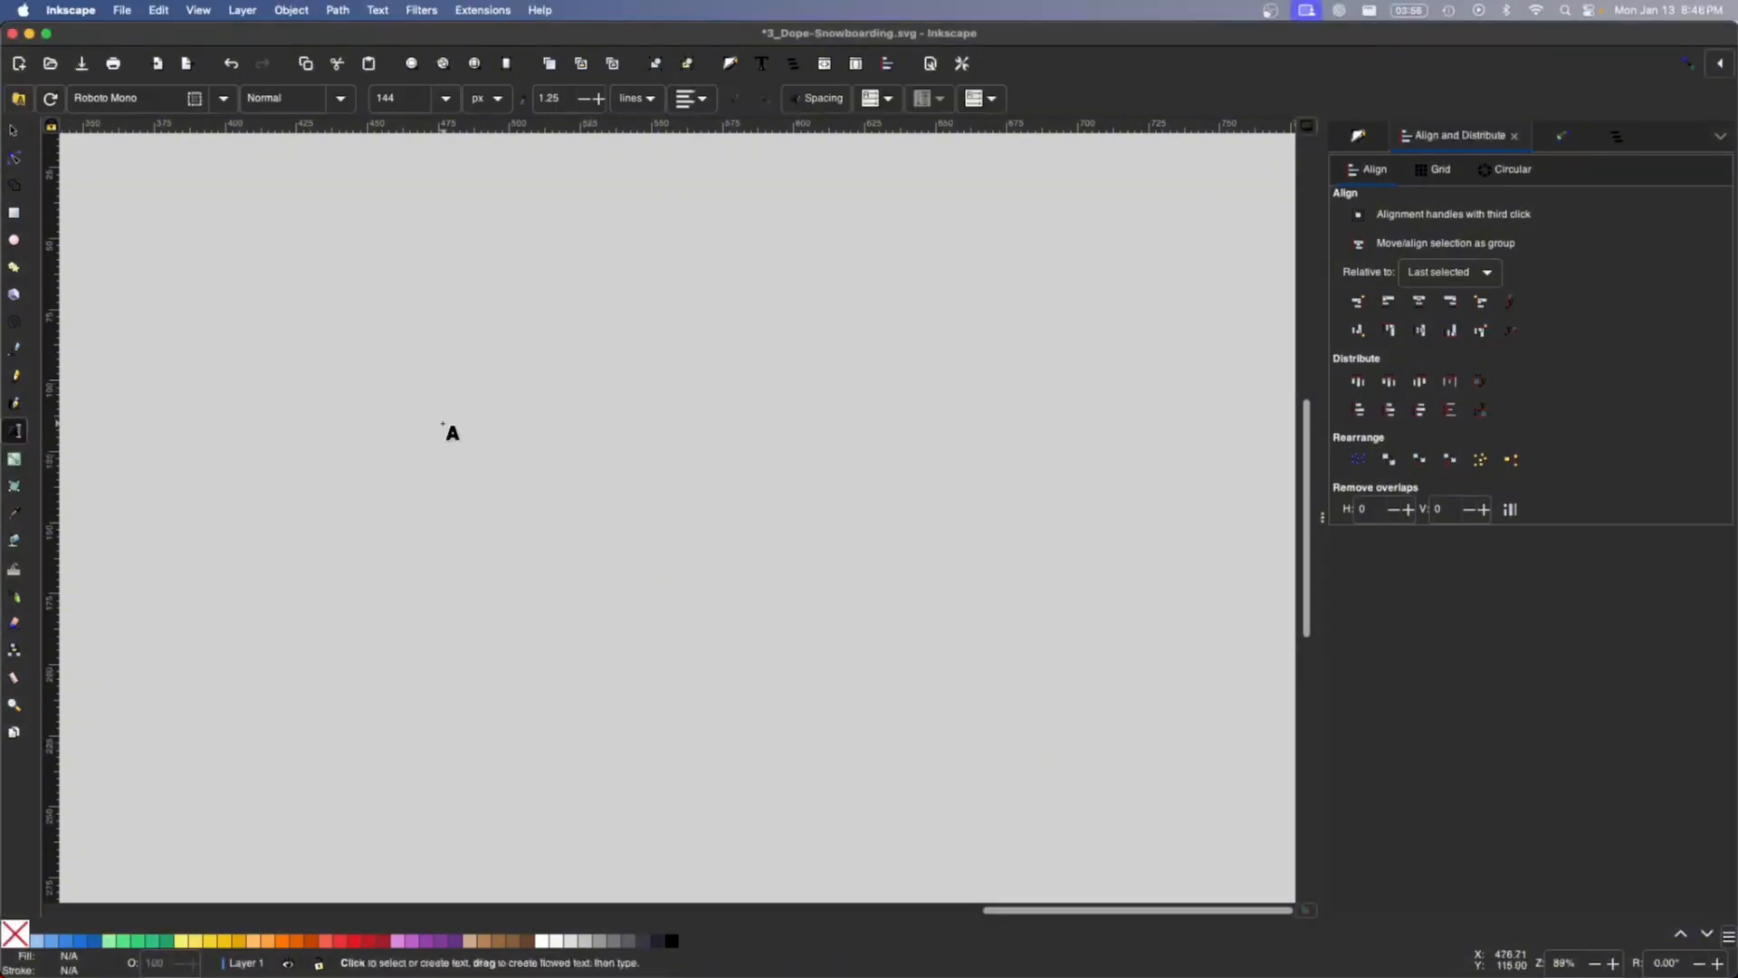
{"action": "left_click", "coordinate": [554, 478]}
{"action": "type", "text": "D"}
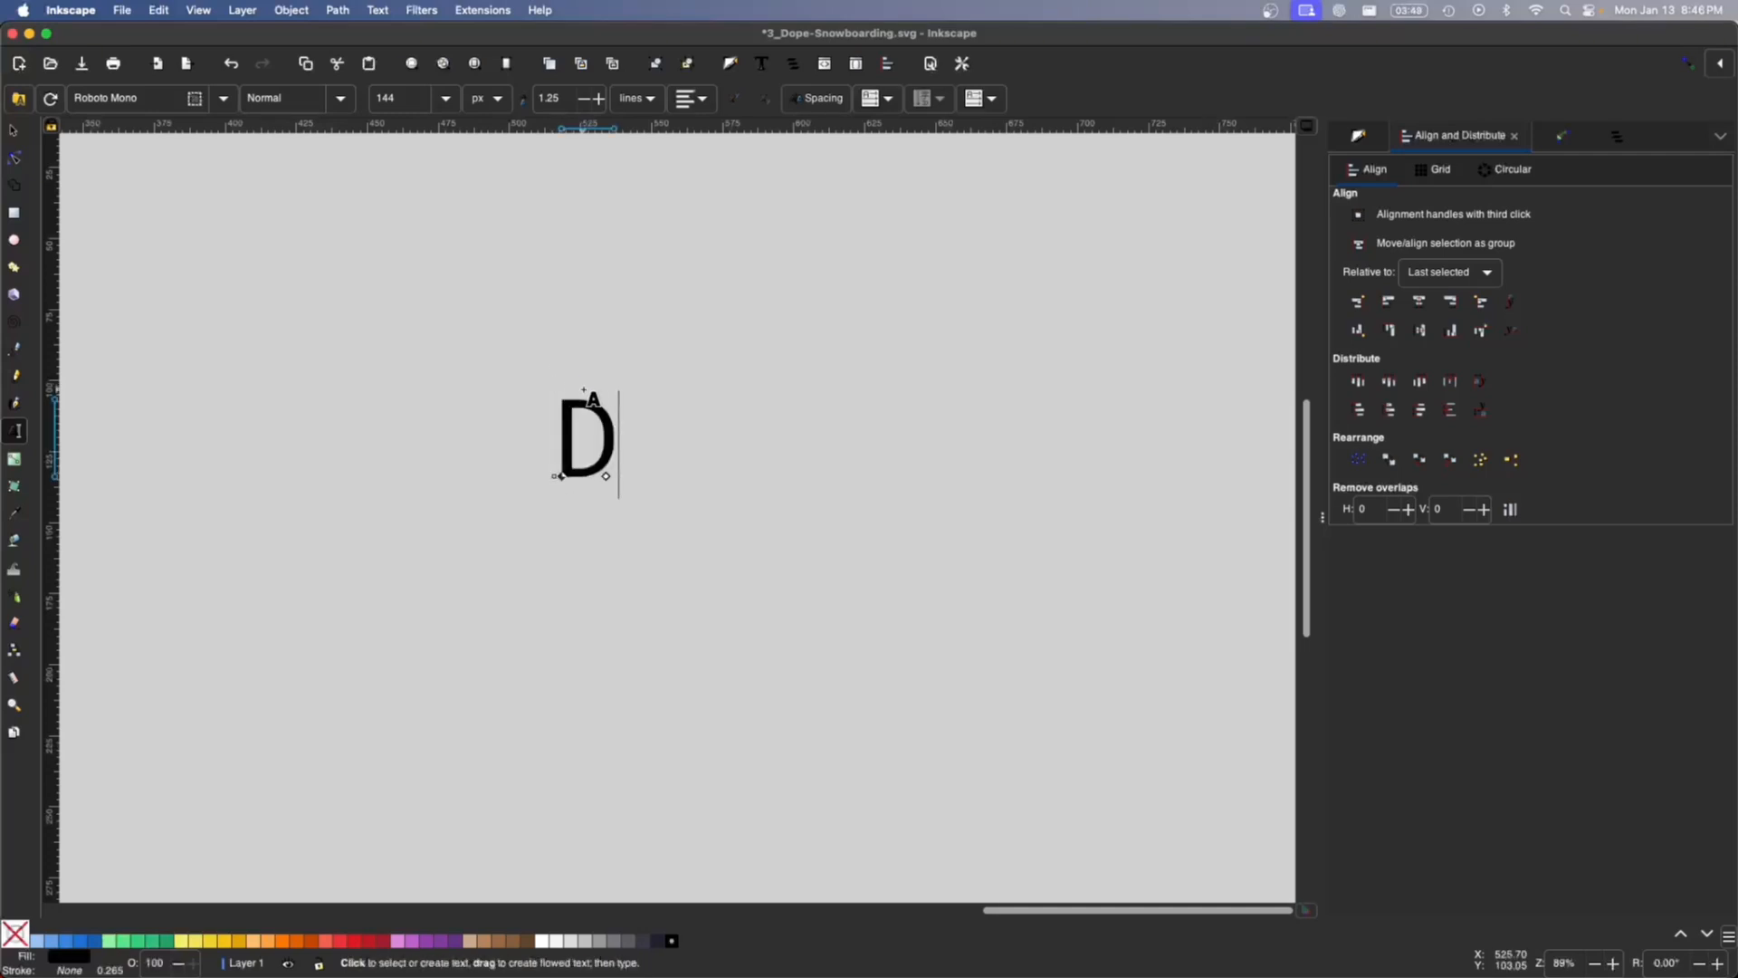
Step: Scale the letter D up to about 114 mm wide and 169 mm high
{"action": "key", "text": "Escape"}
{"action": "key", "text": "s"}
{"action": "left_click_drag", "start_coordinate": [615, 485], "coordinate": [970, 683]}
{"action": "scroll", "coordinate": [731, 588], "scroll_direction": "up", "scroll_amount": 2}
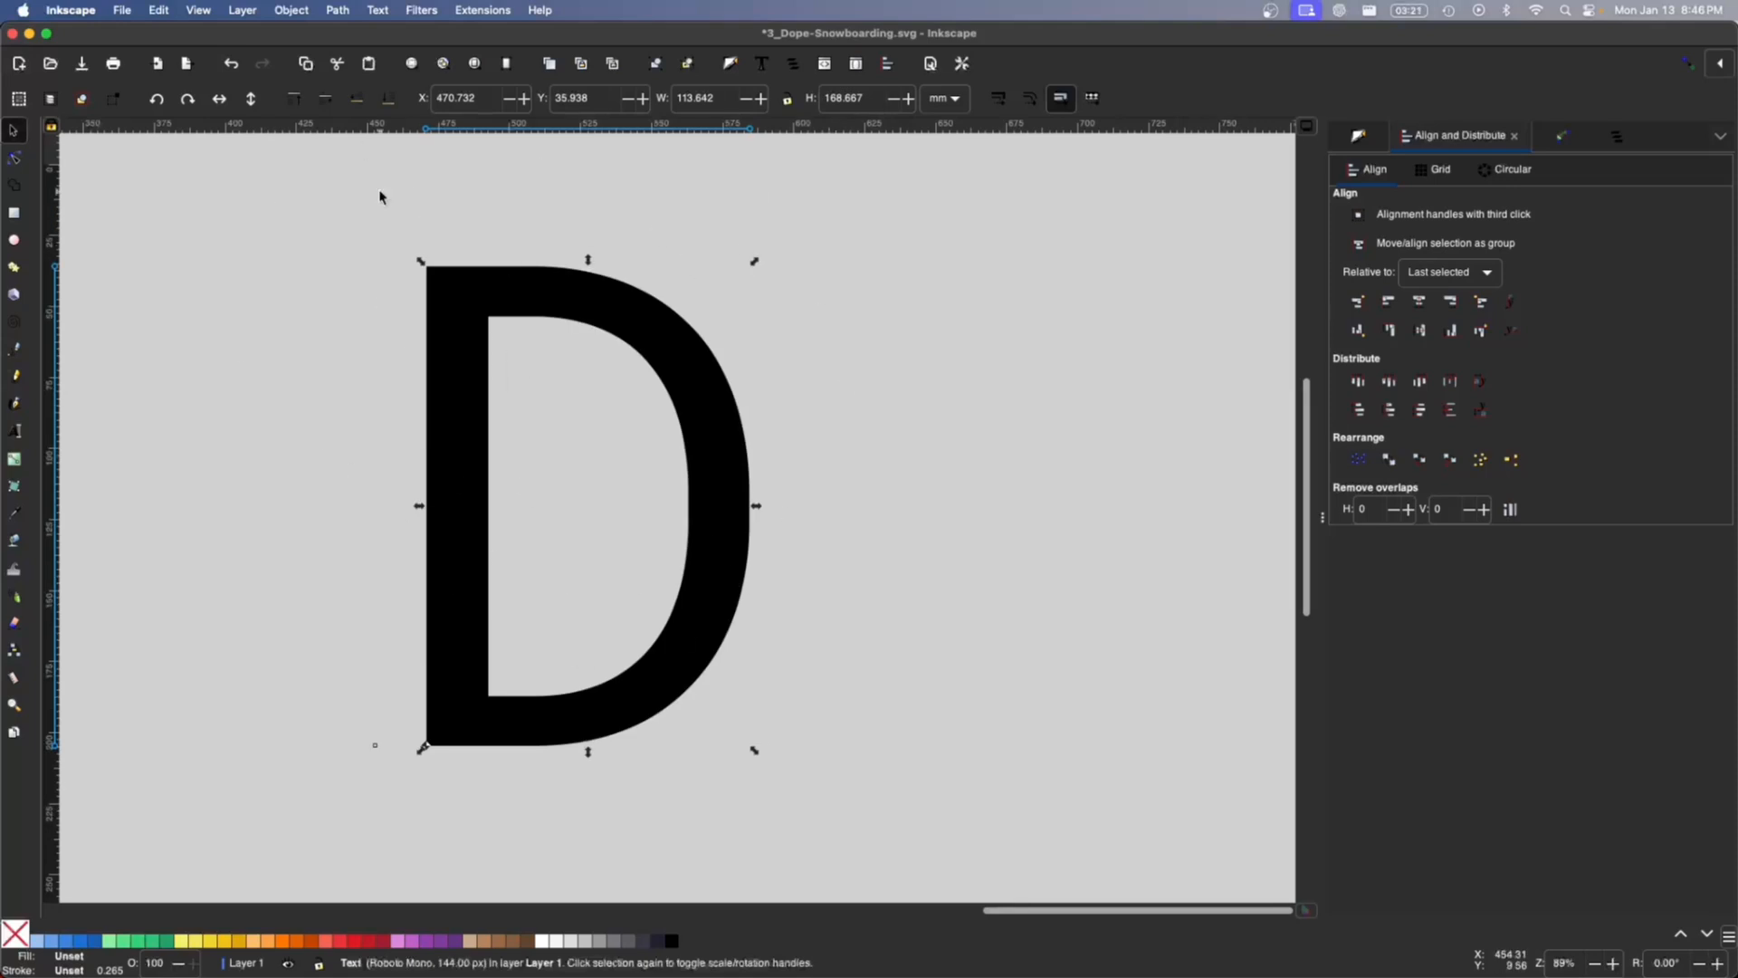
Step: Convert the large letter D to a path and break it apart into its outer and inner shapes
{"action": "left_click", "coordinate": [336, 11]}
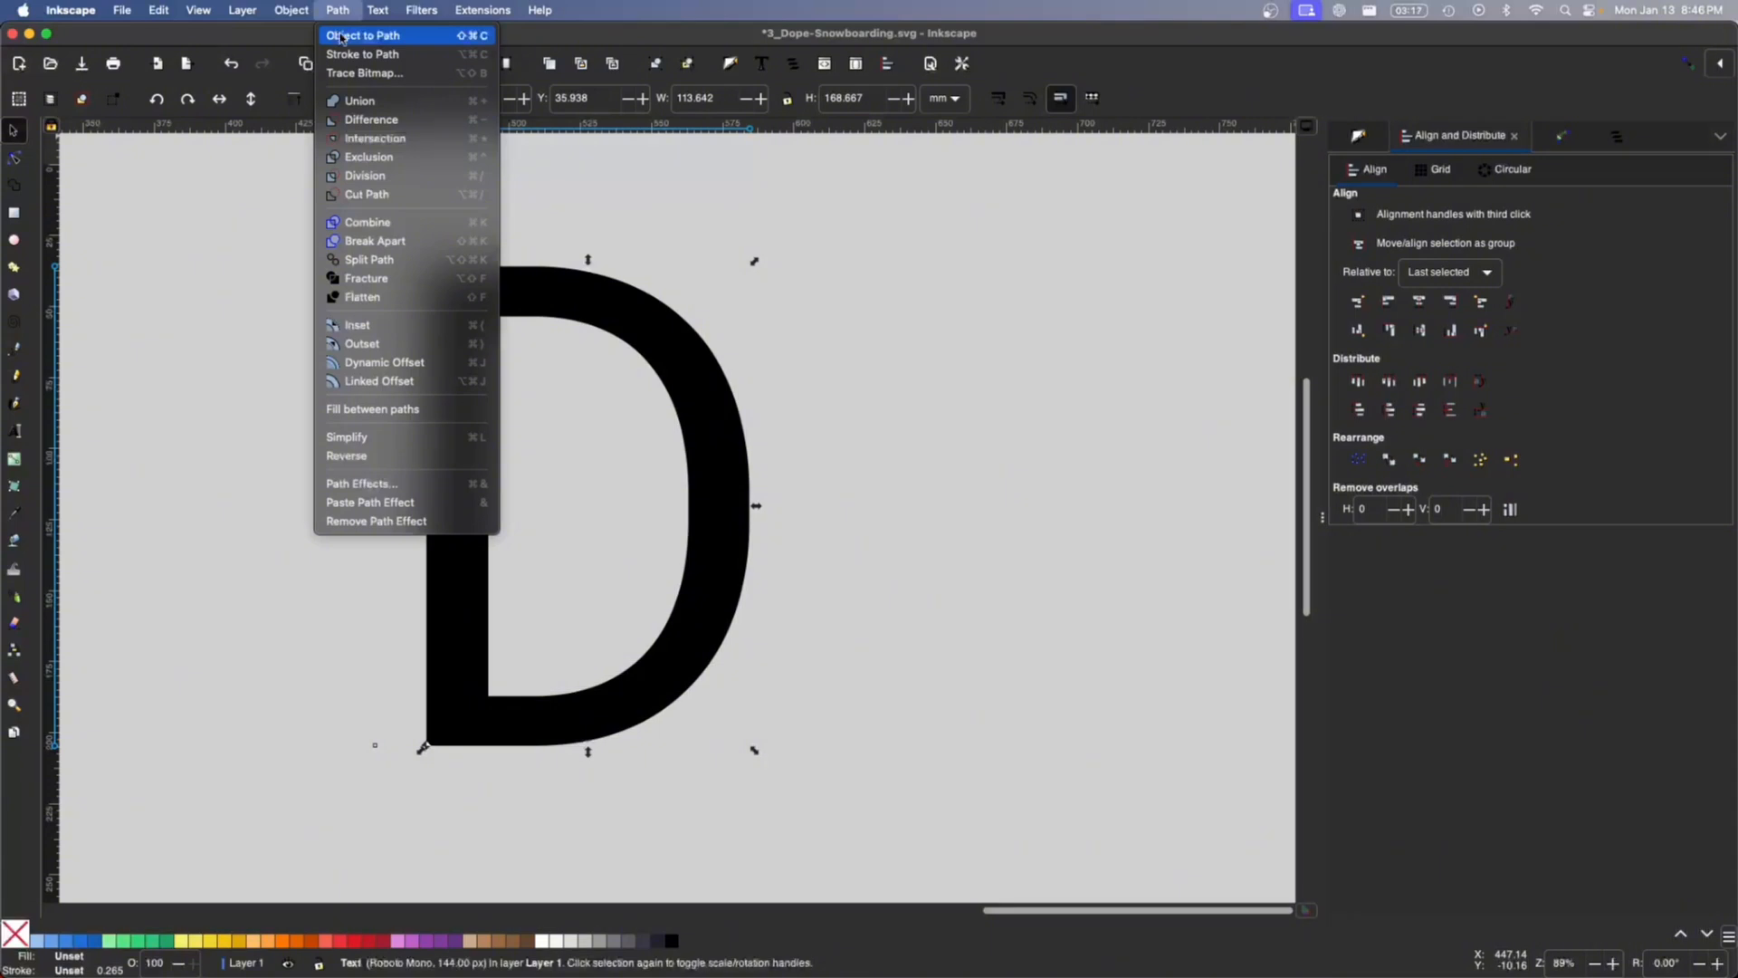
{"action": "left_click", "coordinate": [341, 36]}
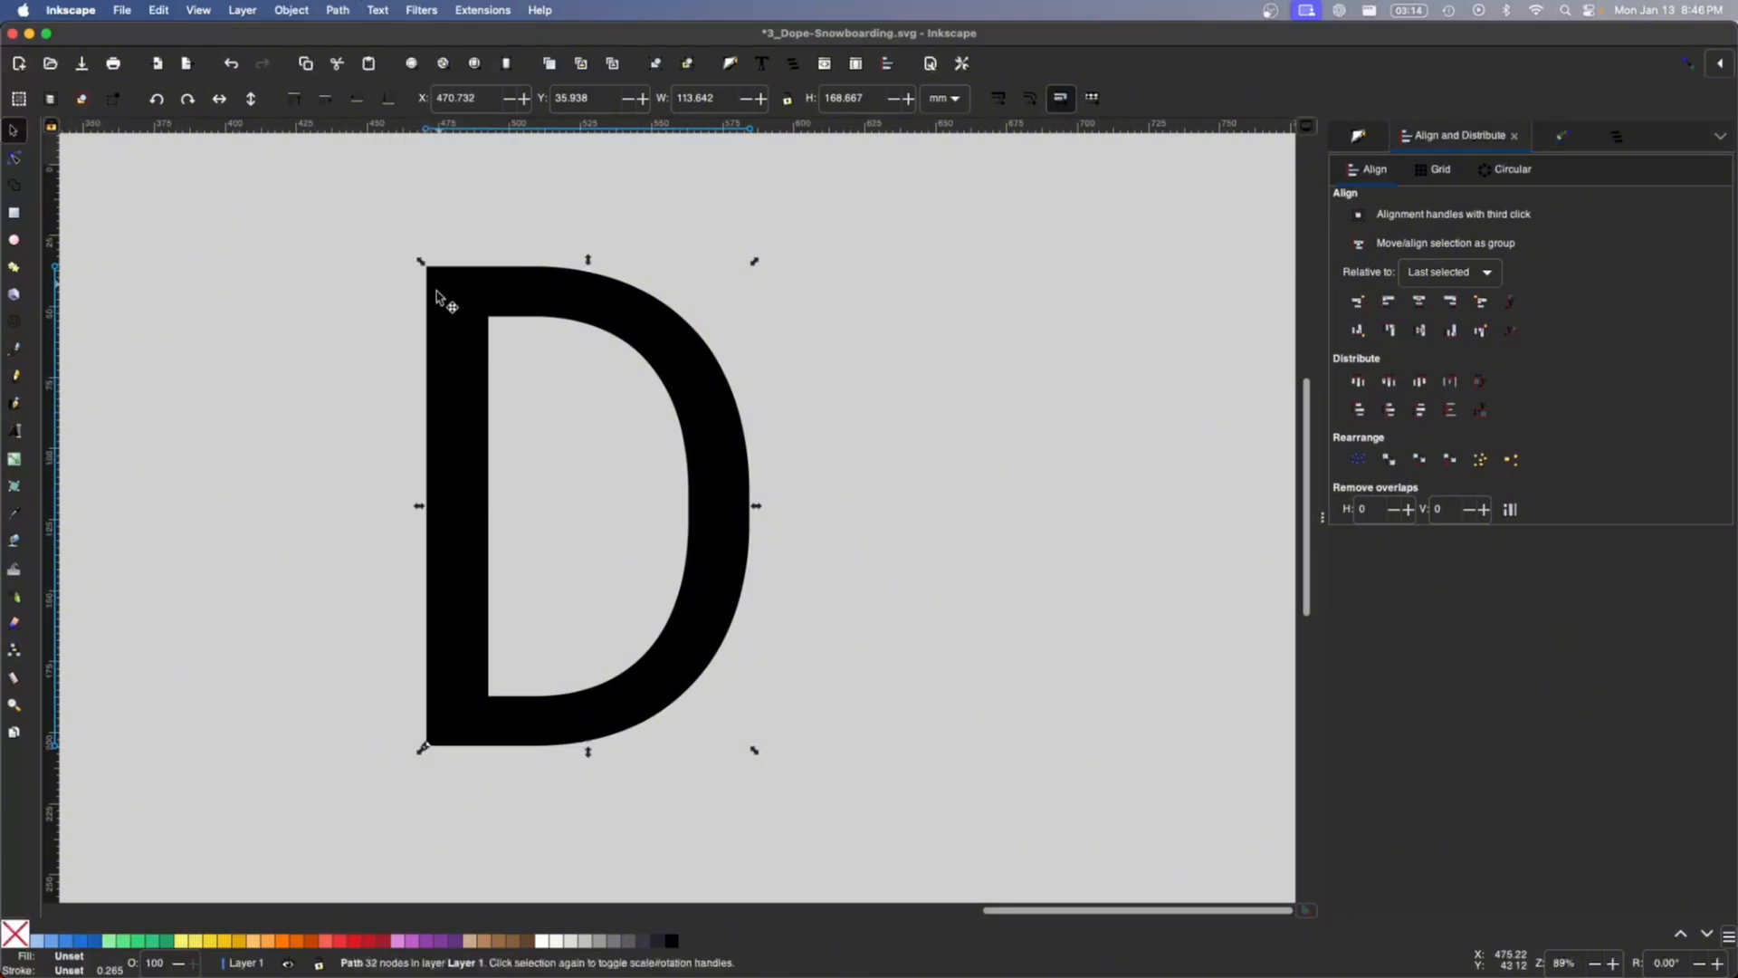
{"action": "left_click", "coordinate": [338, 10]}
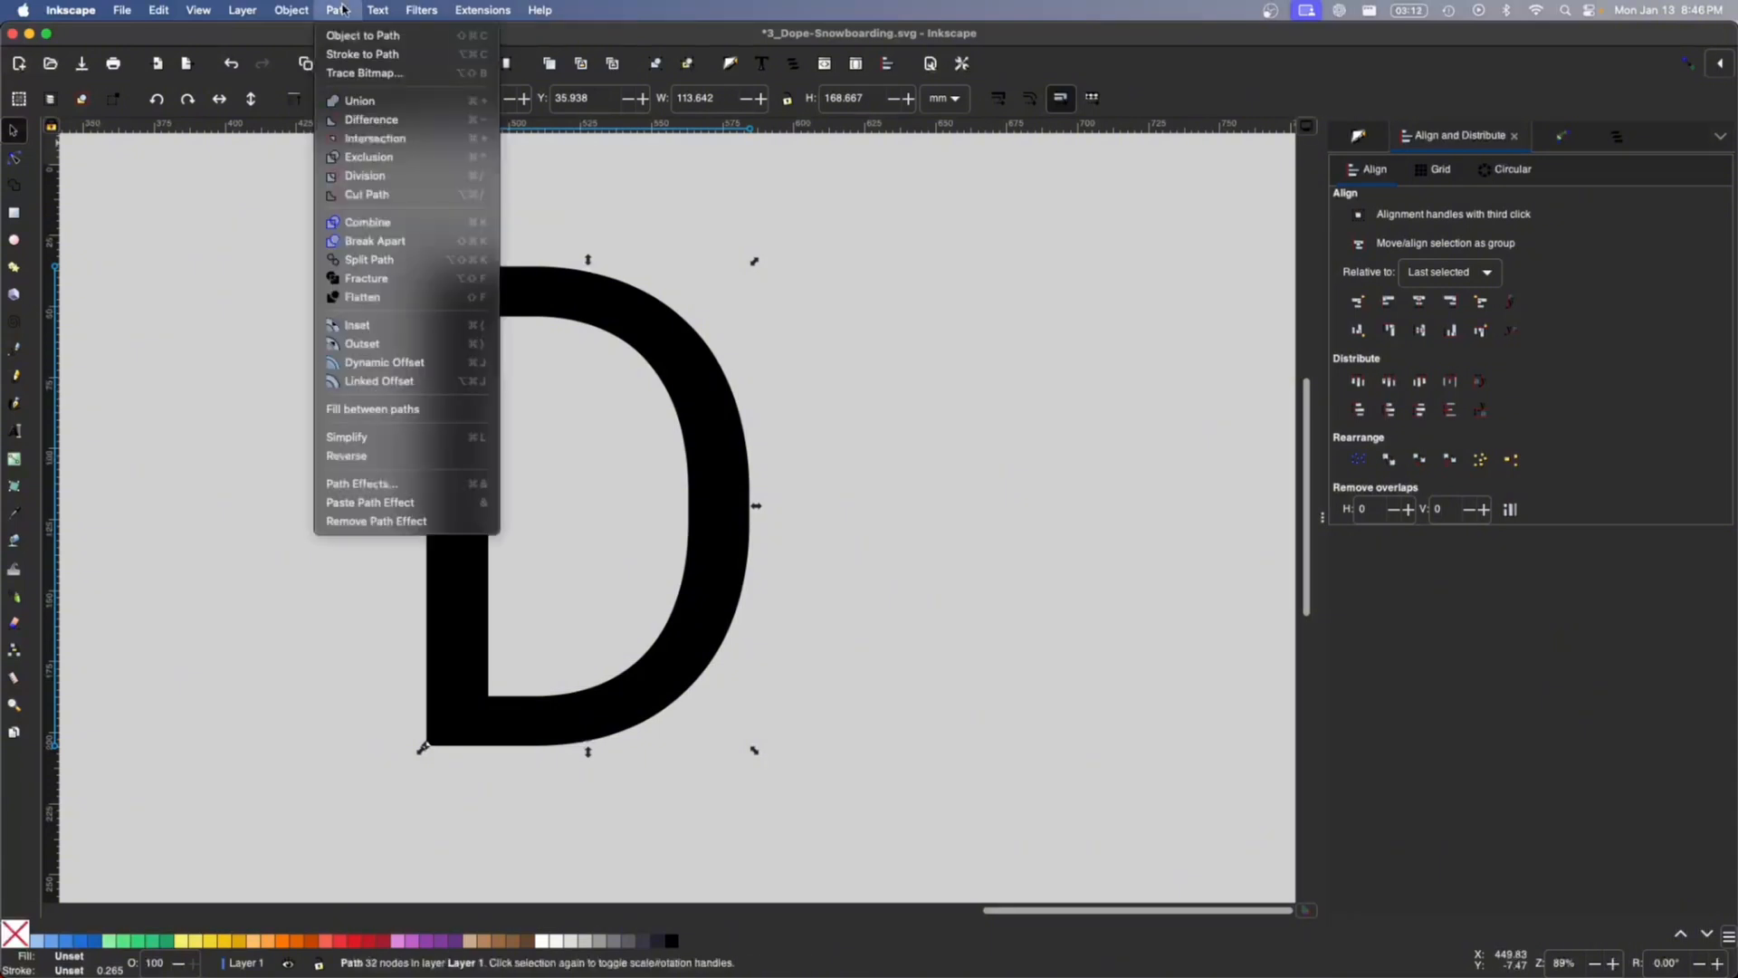
{"action": "left_click", "coordinate": [383, 239]}
Step: Move the outer D shape aside, delete the inner counter shape, and shift the solid D further away
{"action": "left_click_drag", "start_coordinate": [486, 691], "coordinate": [711, 616]}
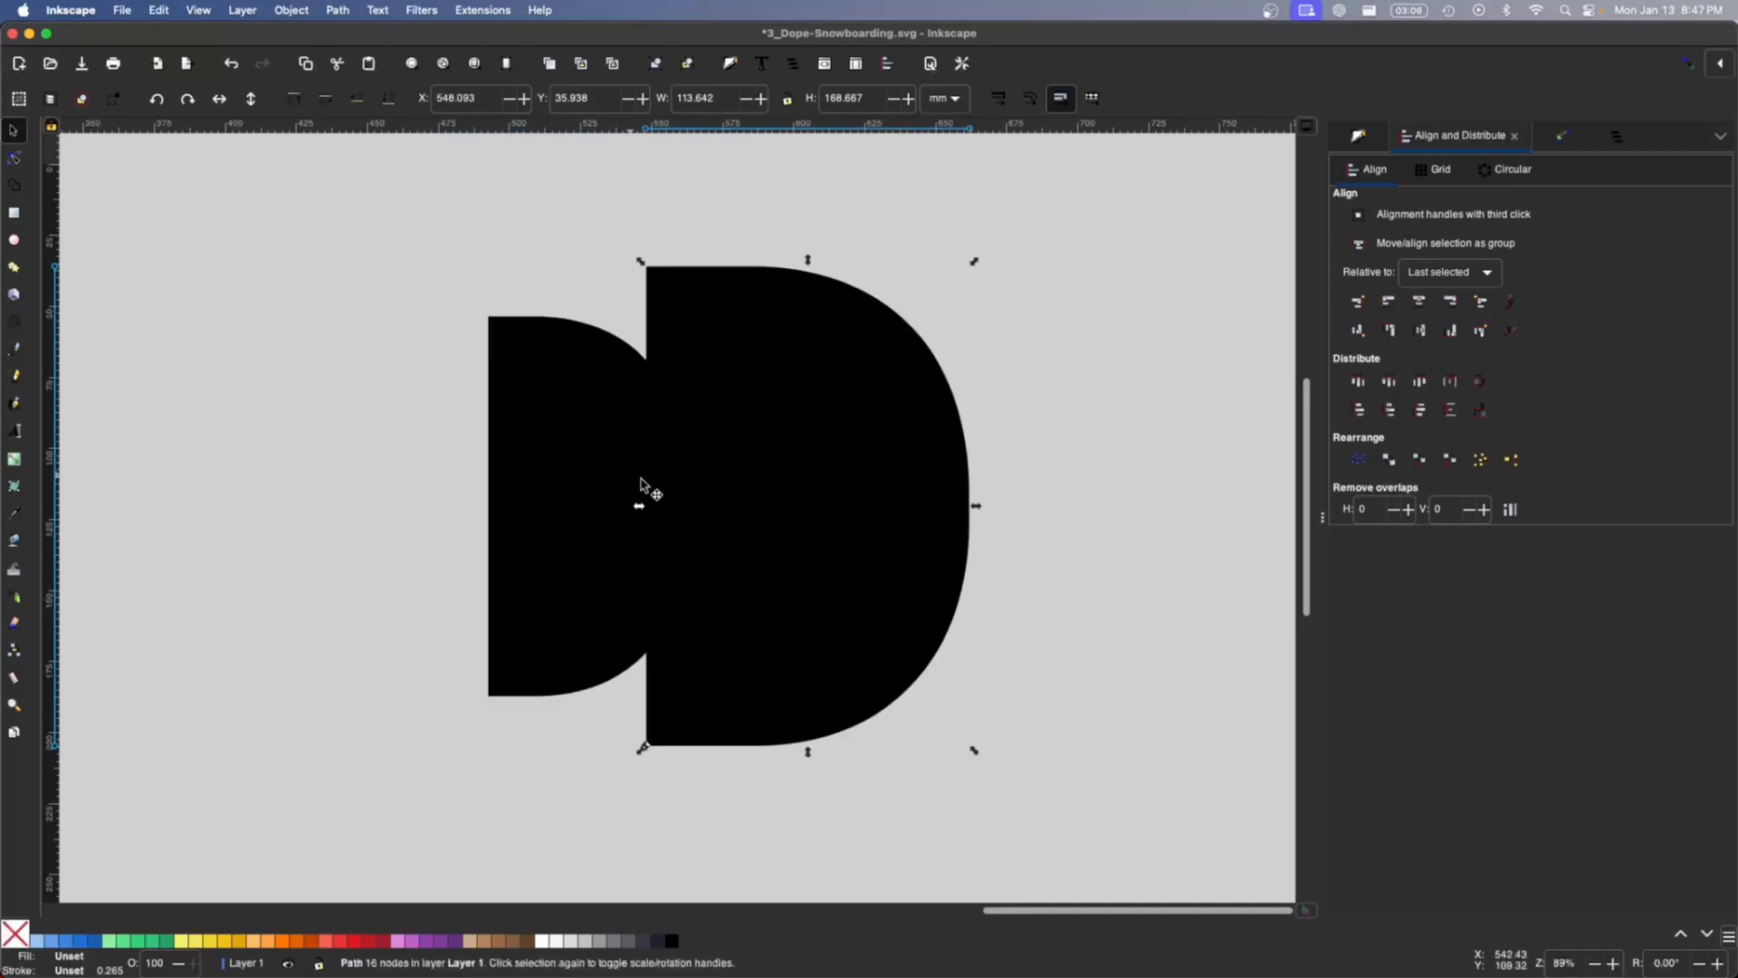
{"action": "left_click", "coordinate": [440, 376]}
{"action": "left_click", "coordinate": [563, 481]}
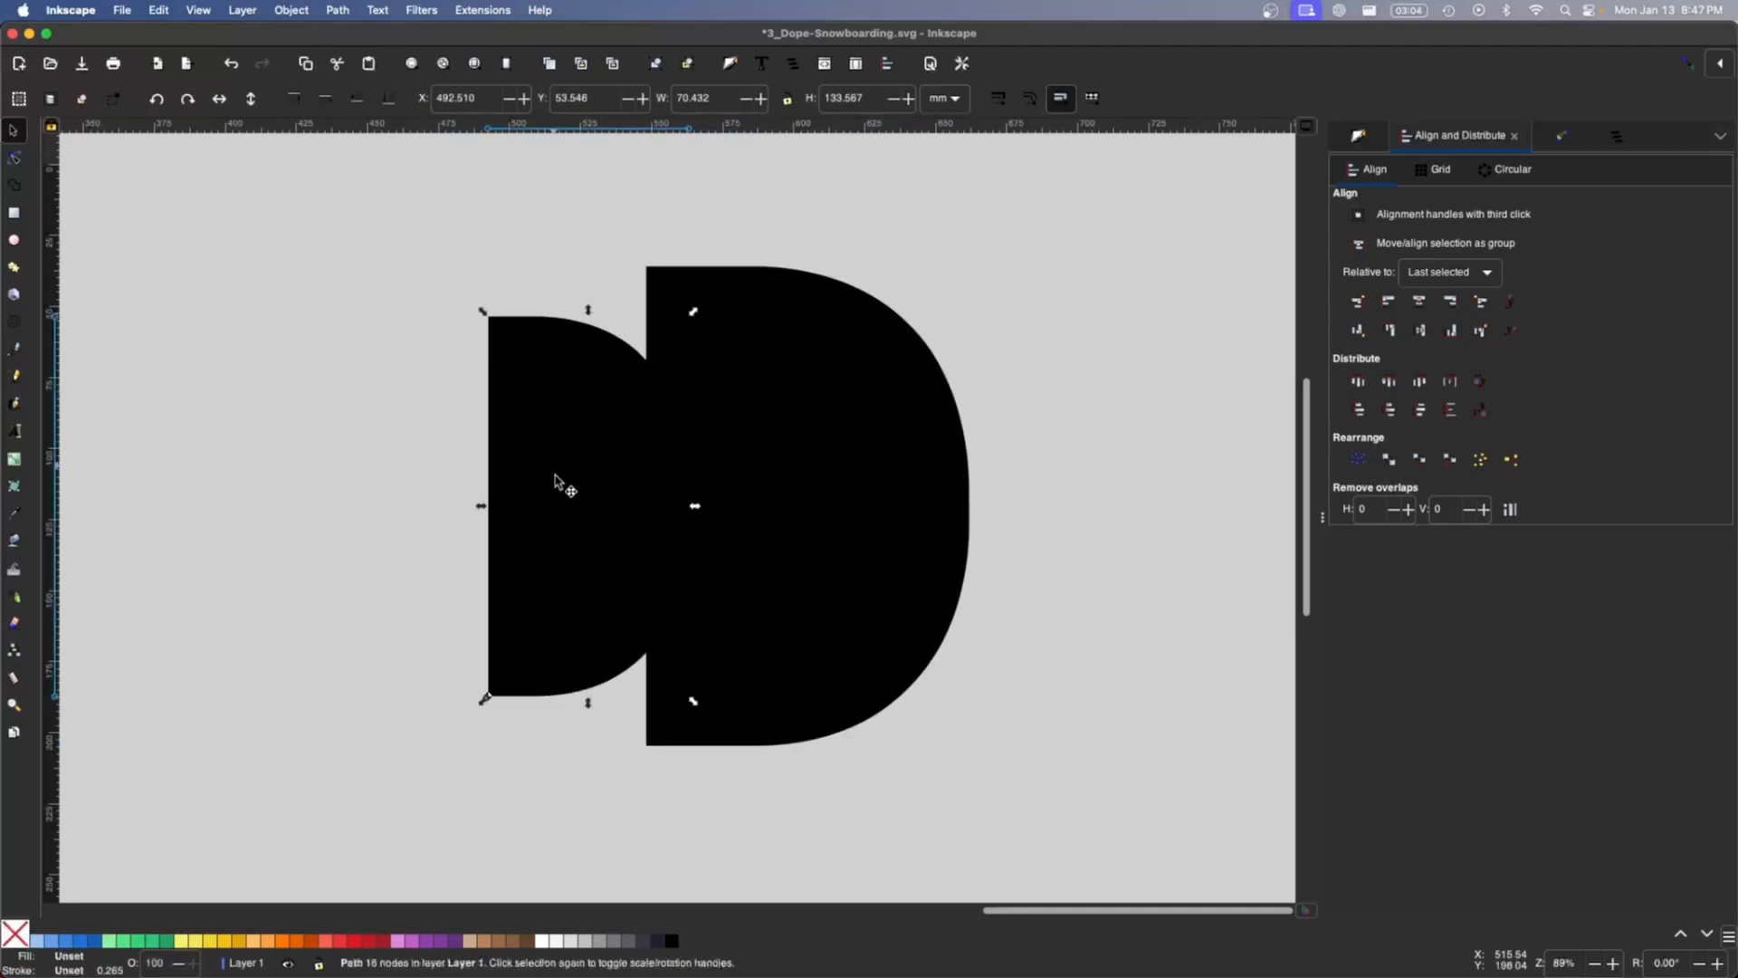
{"action": "key", "text": "Delete"}
{"action": "left_click_drag", "start_coordinate": [803, 555], "coordinate": [831, 554]}
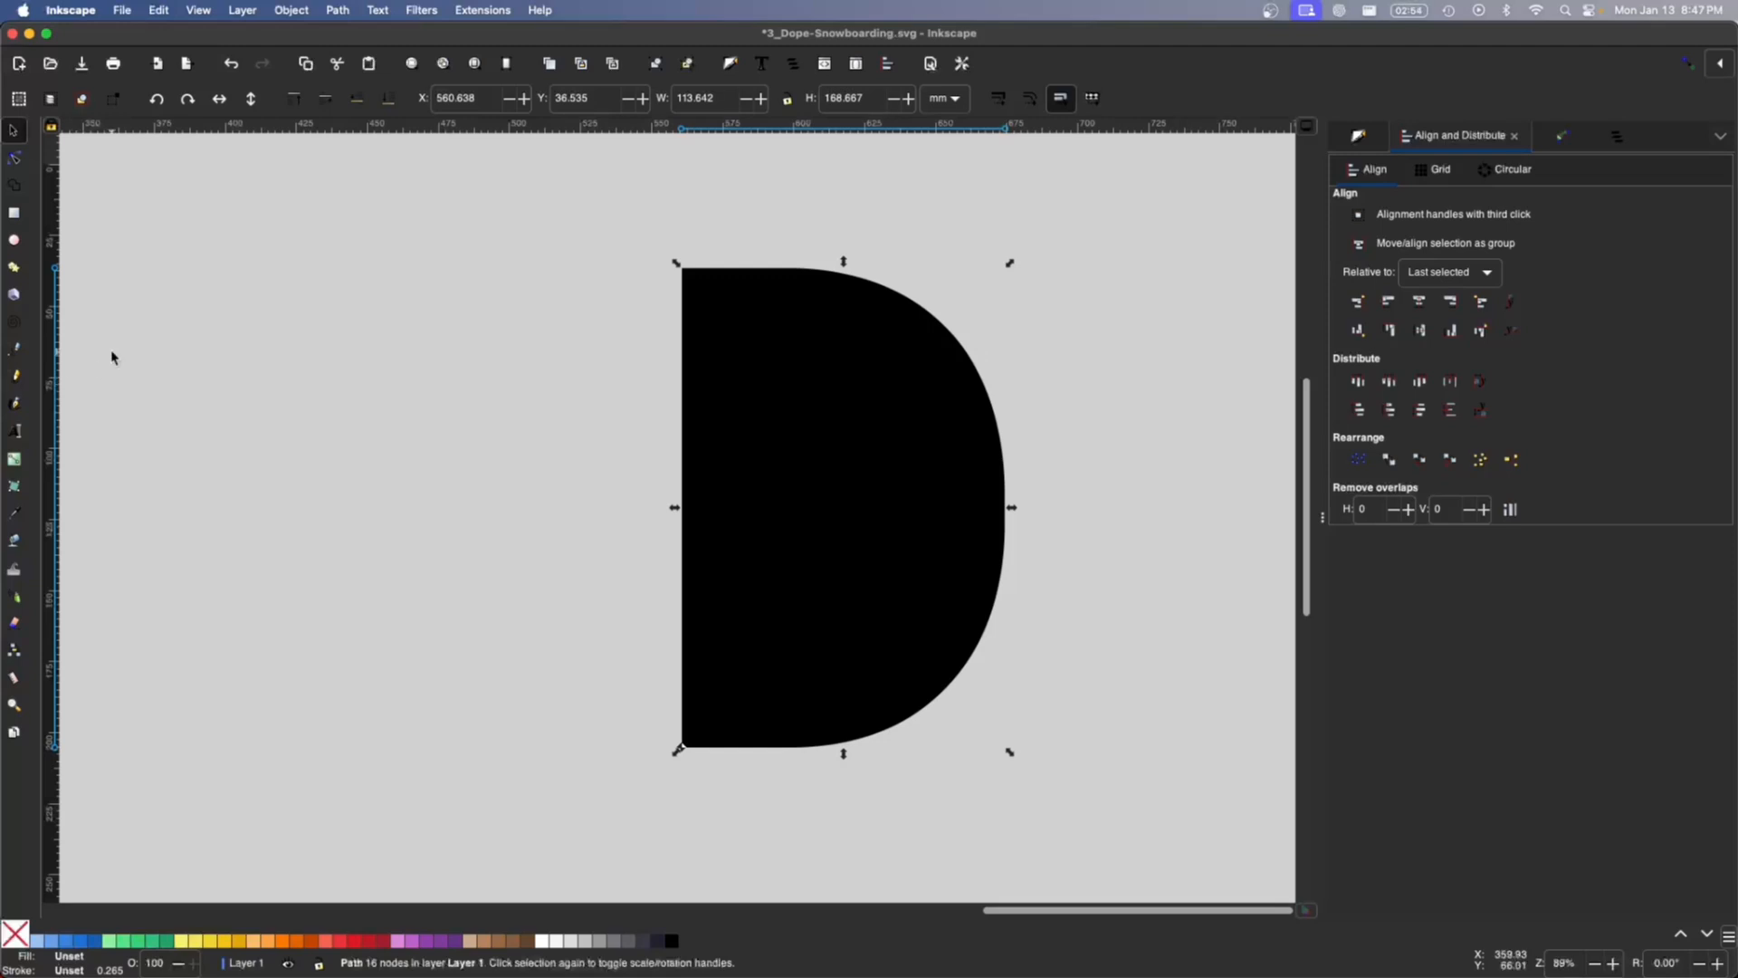
Step: Draw a tall narrow rectangle about 22 mm wide and 114 mm high beside the solid D and nudge its position
{"action": "left_click", "coordinate": [13, 221]}
{"action": "mouse_move", "coordinate": [429, 354]}
{"action": "left_mouse_down"}
{"action": "mouse_move", "coordinate": [495, 422]}
{"action": "mouse_move", "coordinate": [491, 679]}
{"action": "left_mouse_up"}
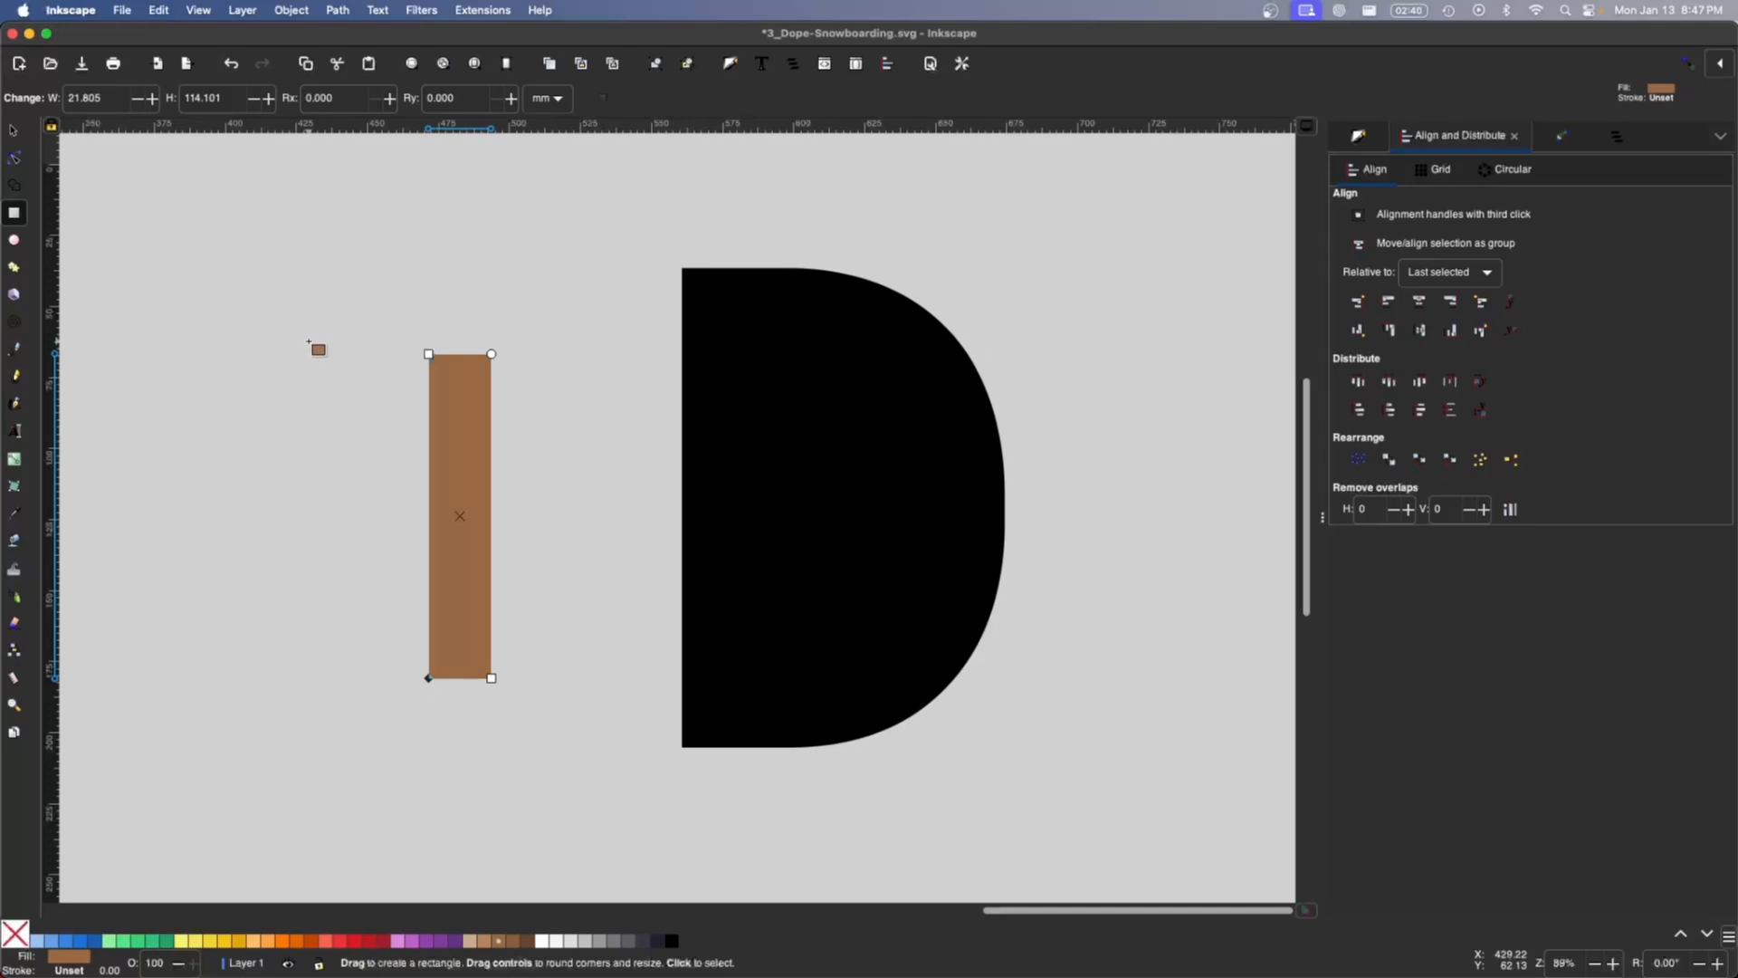
{"action": "key", "text": "s"}
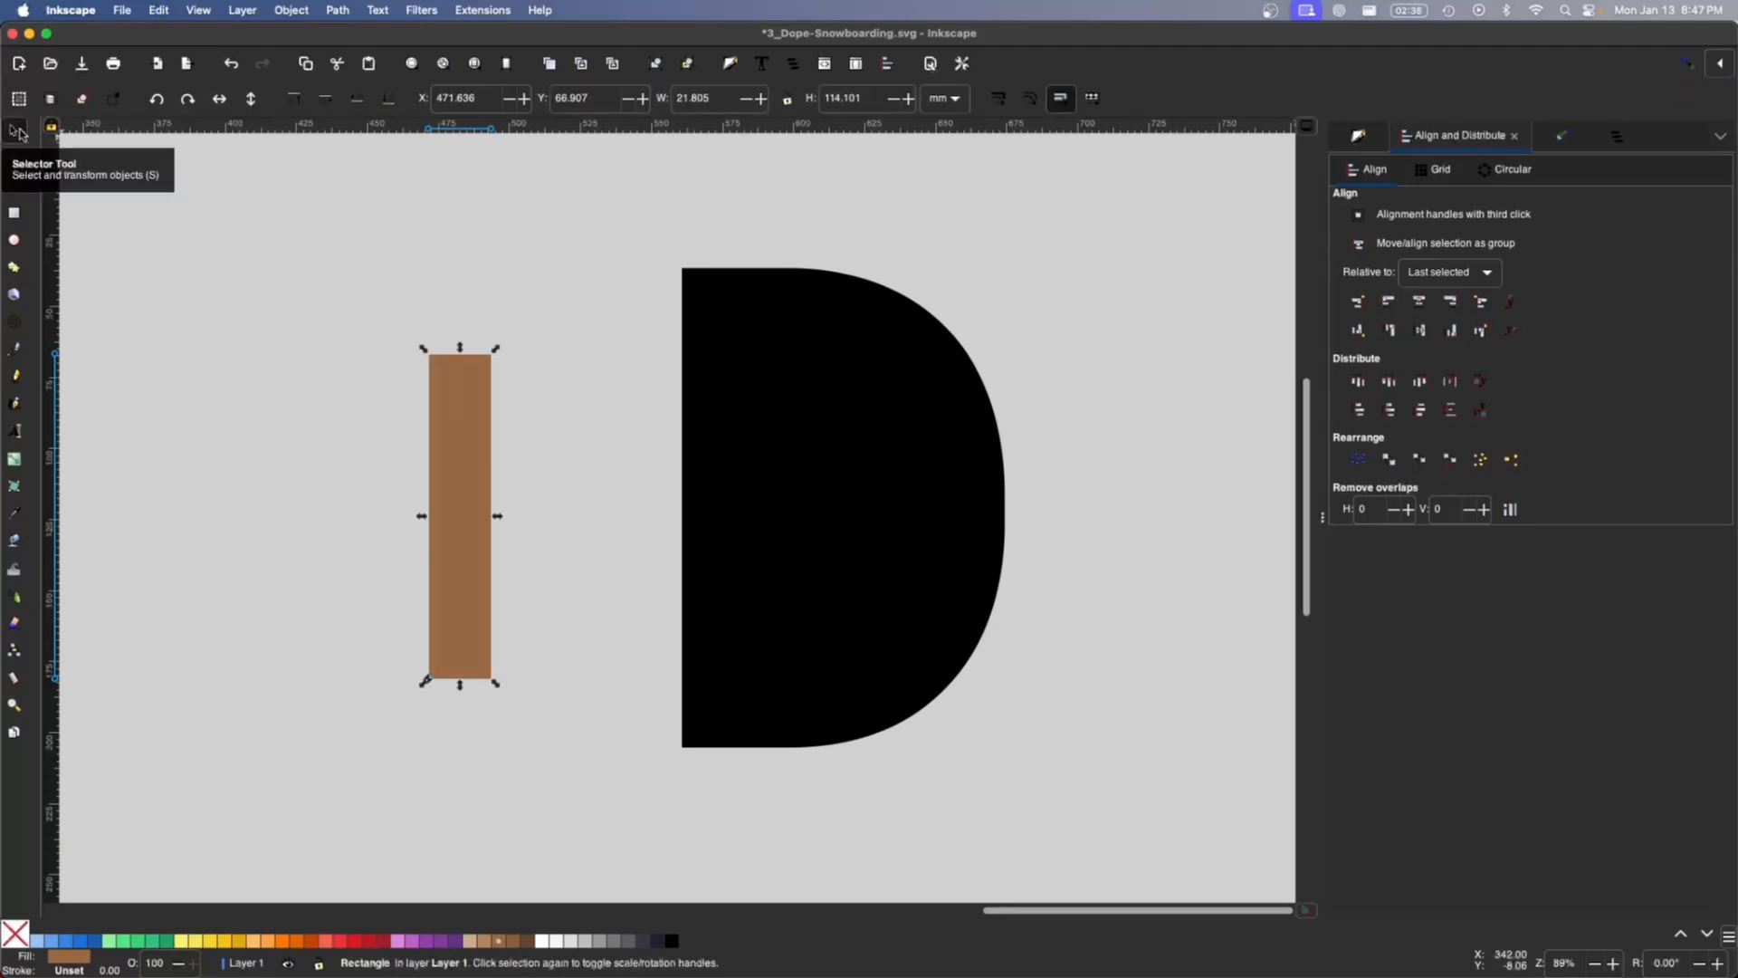
{"action": "left_click_drag", "start_coordinate": [450, 424], "coordinate": [466, 398]}
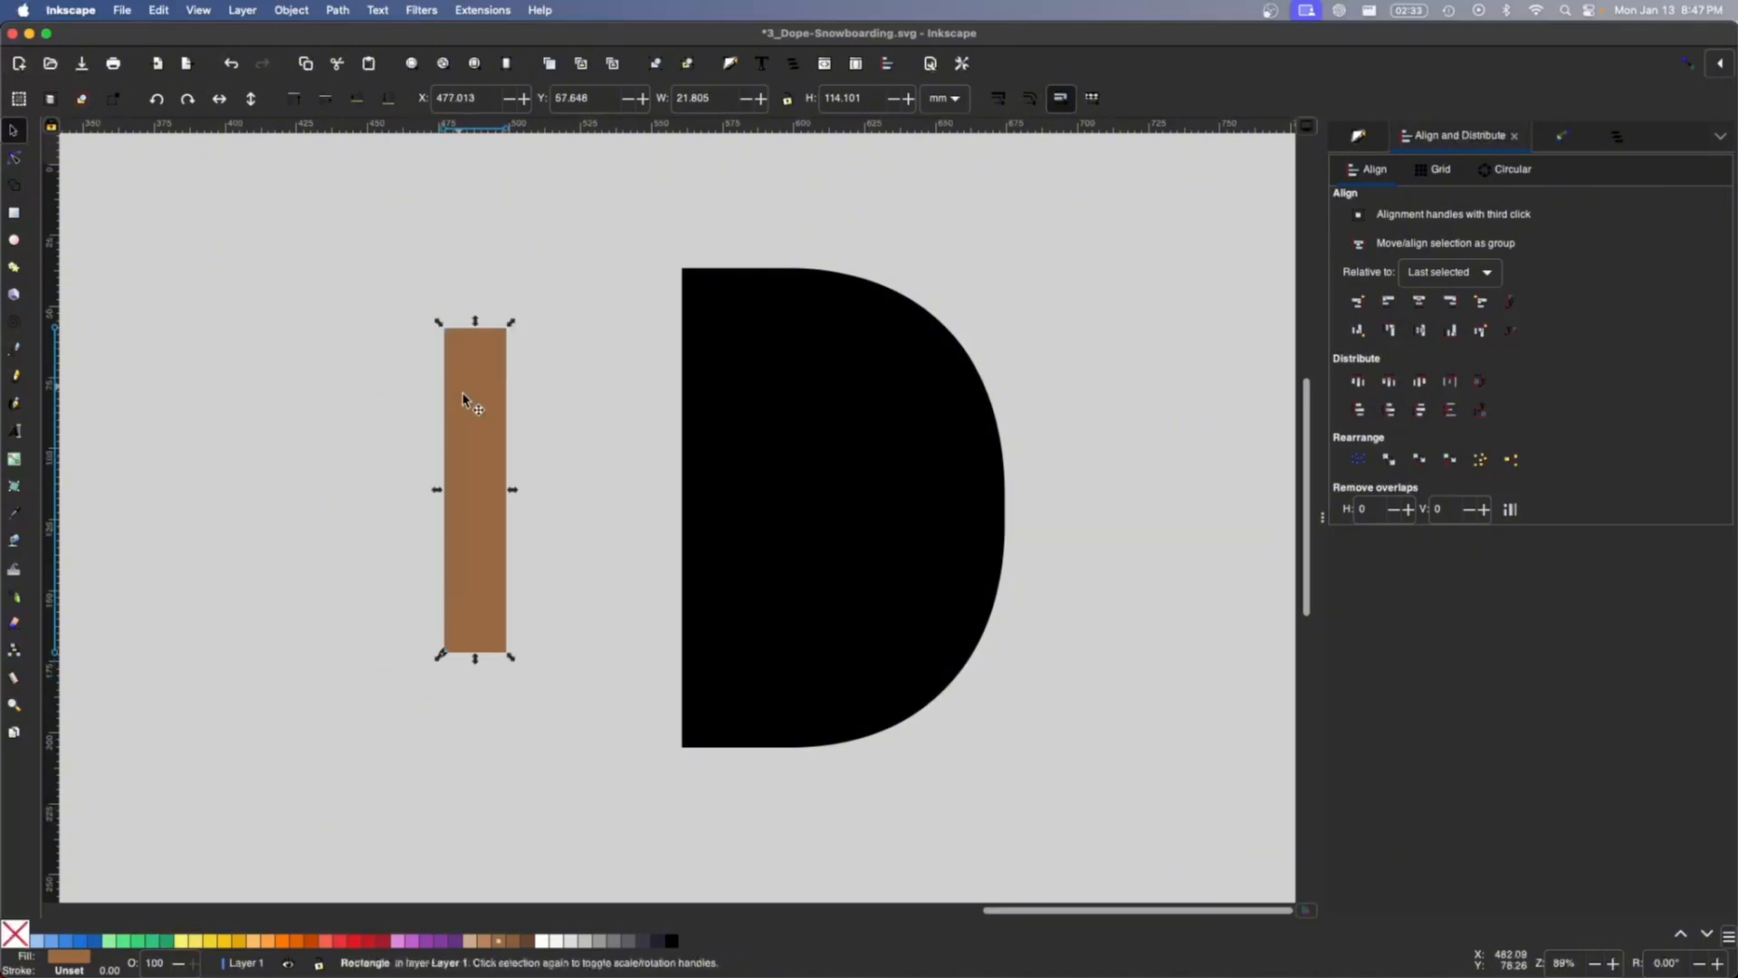
Step: Duplicate the vertical bar and rotate the copy 90° about its center to form a plus sign
{"action": "left_click", "coordinate": [547, 69]}
{"action": "left_click", "coordinate": [490, 413]}
{"action": "left_click_drag", "start_coordinate": [512, 326], "coordinate": [635, 516]}
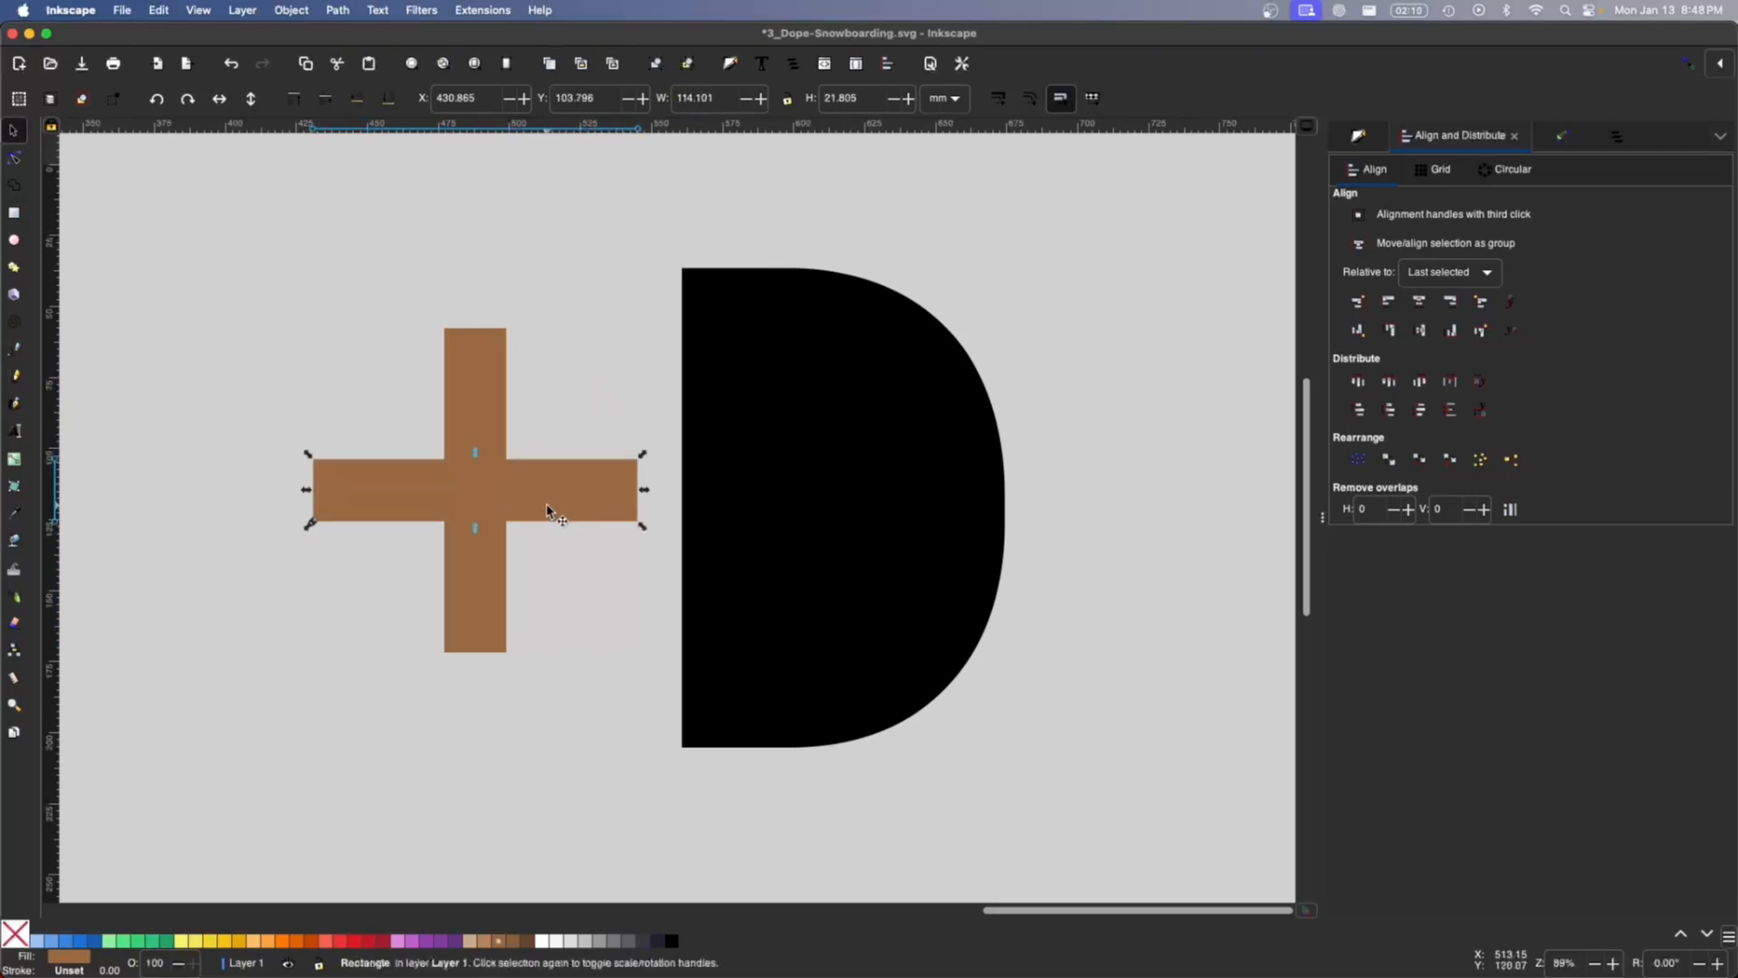
Step: Duplicate the horizontal bar and rotate the copy 45° clockwise to add the first diagonal arm
{"action": "left_click", "coordinate": [550, 65]}
{"action": "left_click", "coordinate": [598, 493]}
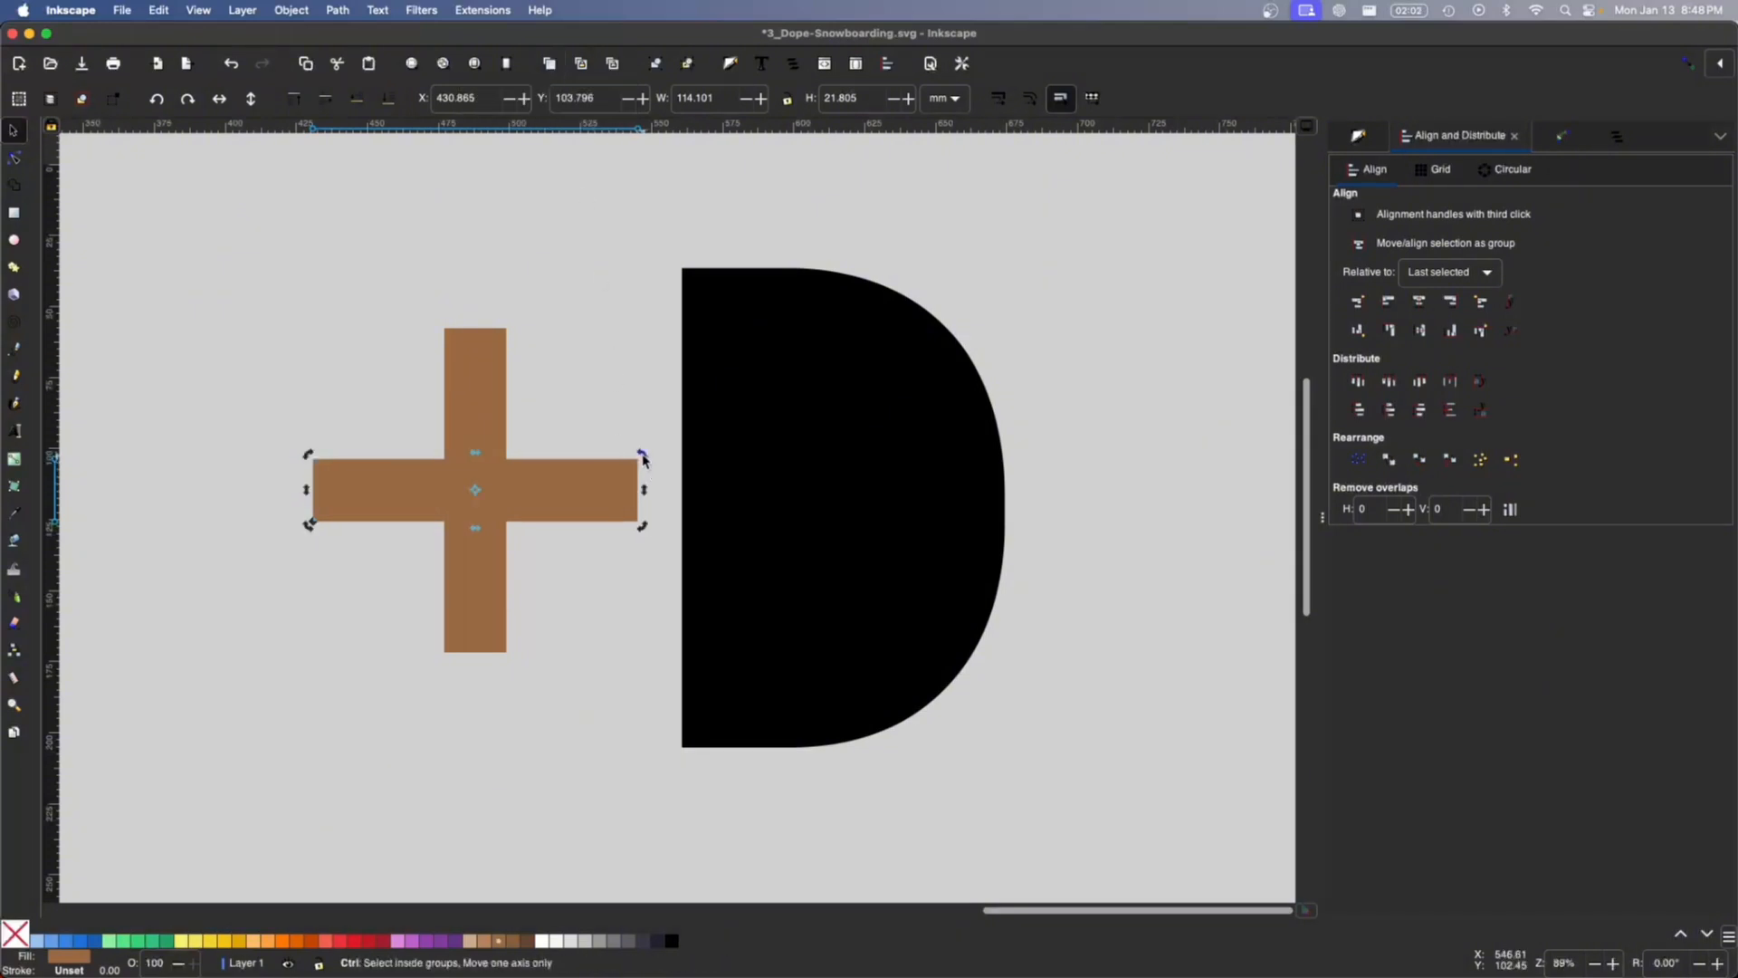
{"action": "left_click_drag", "start_coordinate": [644, 459], "coordinate": [624, 532]}
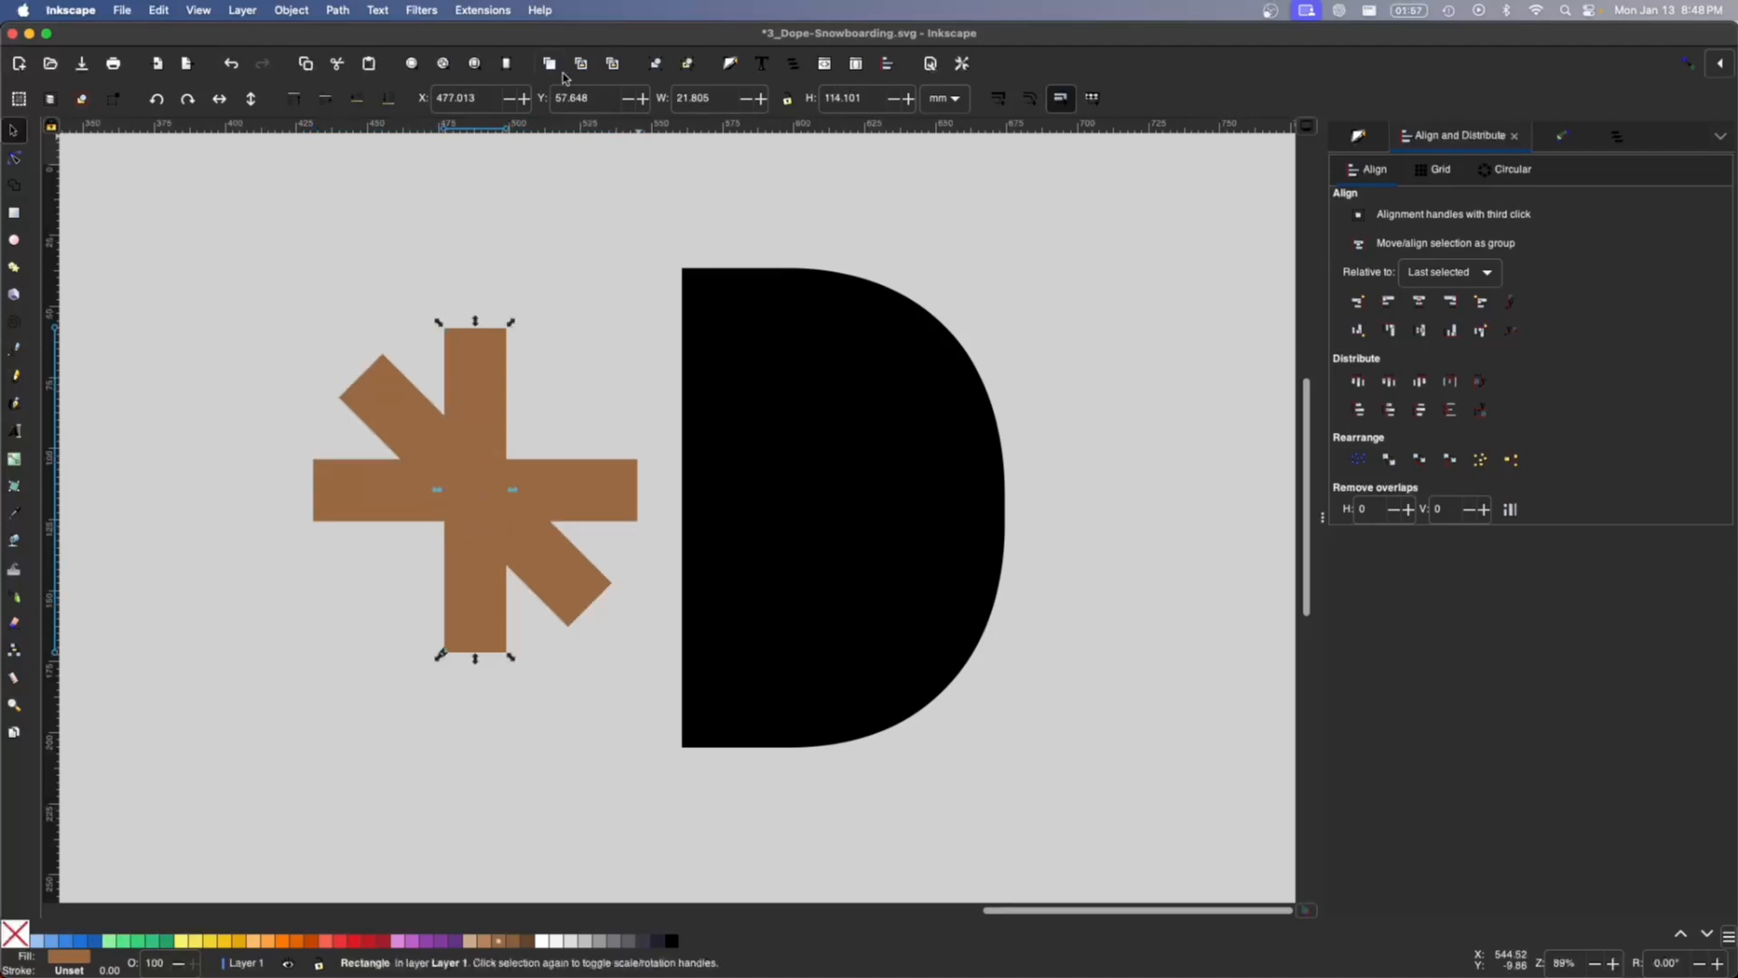
Step: Duplicate the vertical bar and rotate the copy 45° clockwise to complete the eight-armed asterisk
{"action": "left_click", "coordinate": [553, 65]}
{"action": "left_click", "coordinate": [503, 340]}
{"action": "left_click_drag", "start_coordinate": [512, 322], "coordinate": [584, 380]}
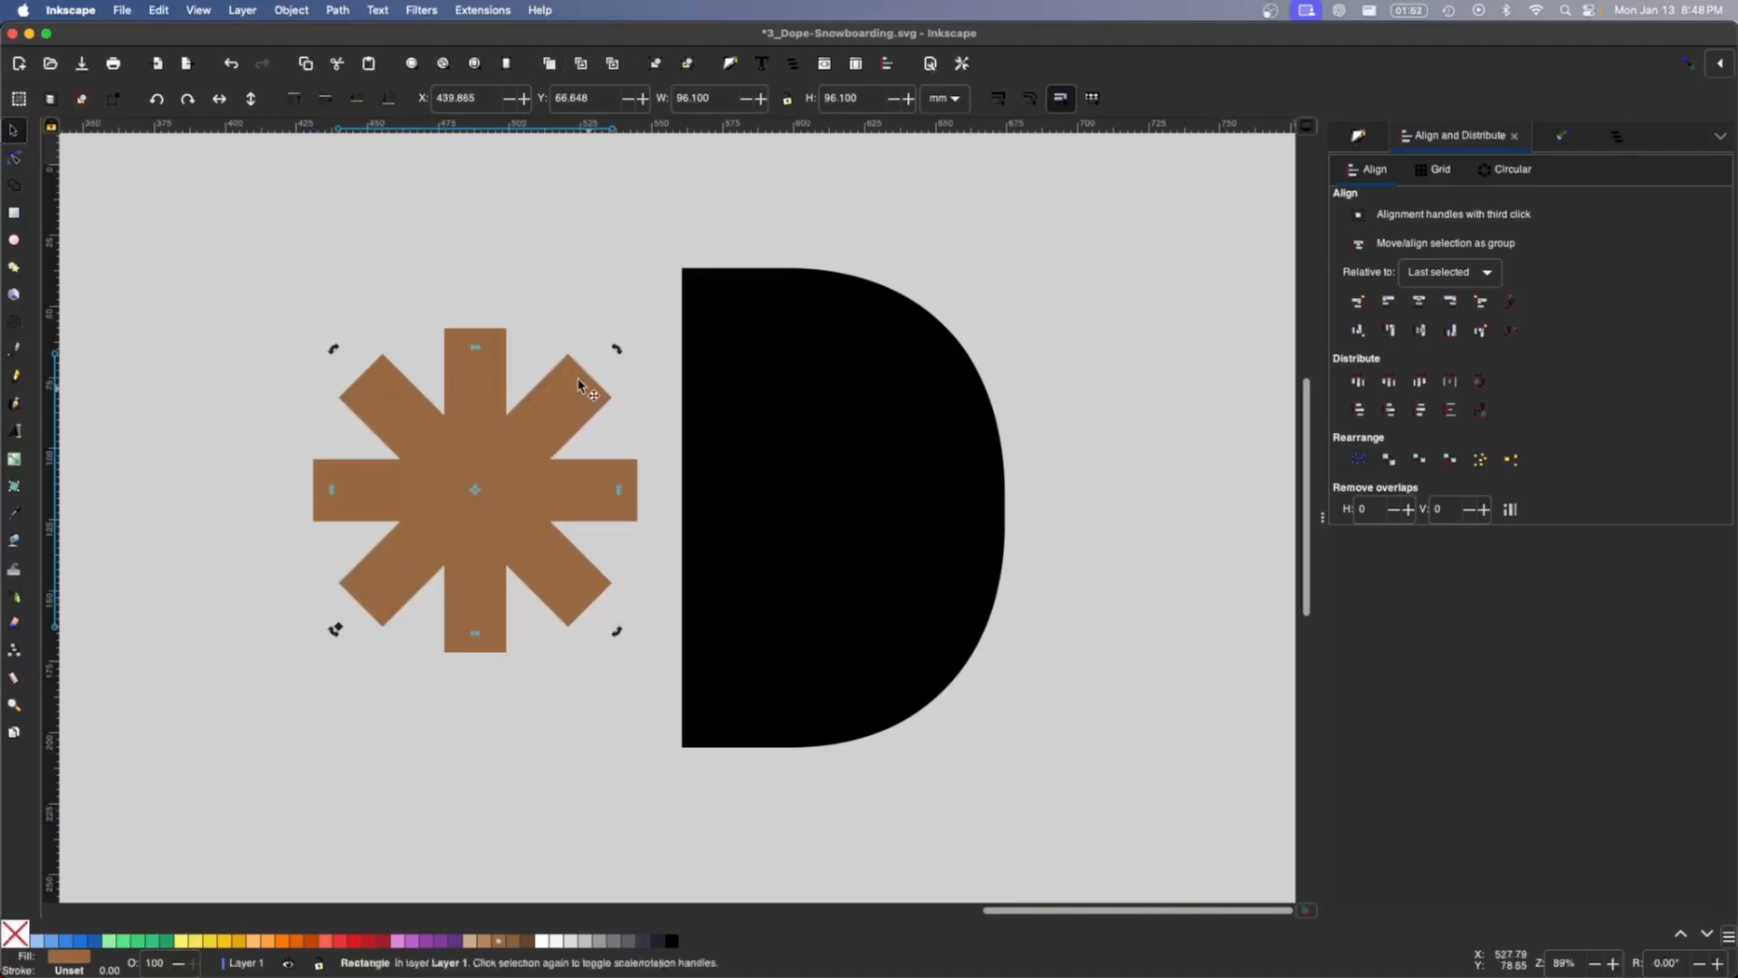
{"action": "left_click", "coordinate": [322, 302]}
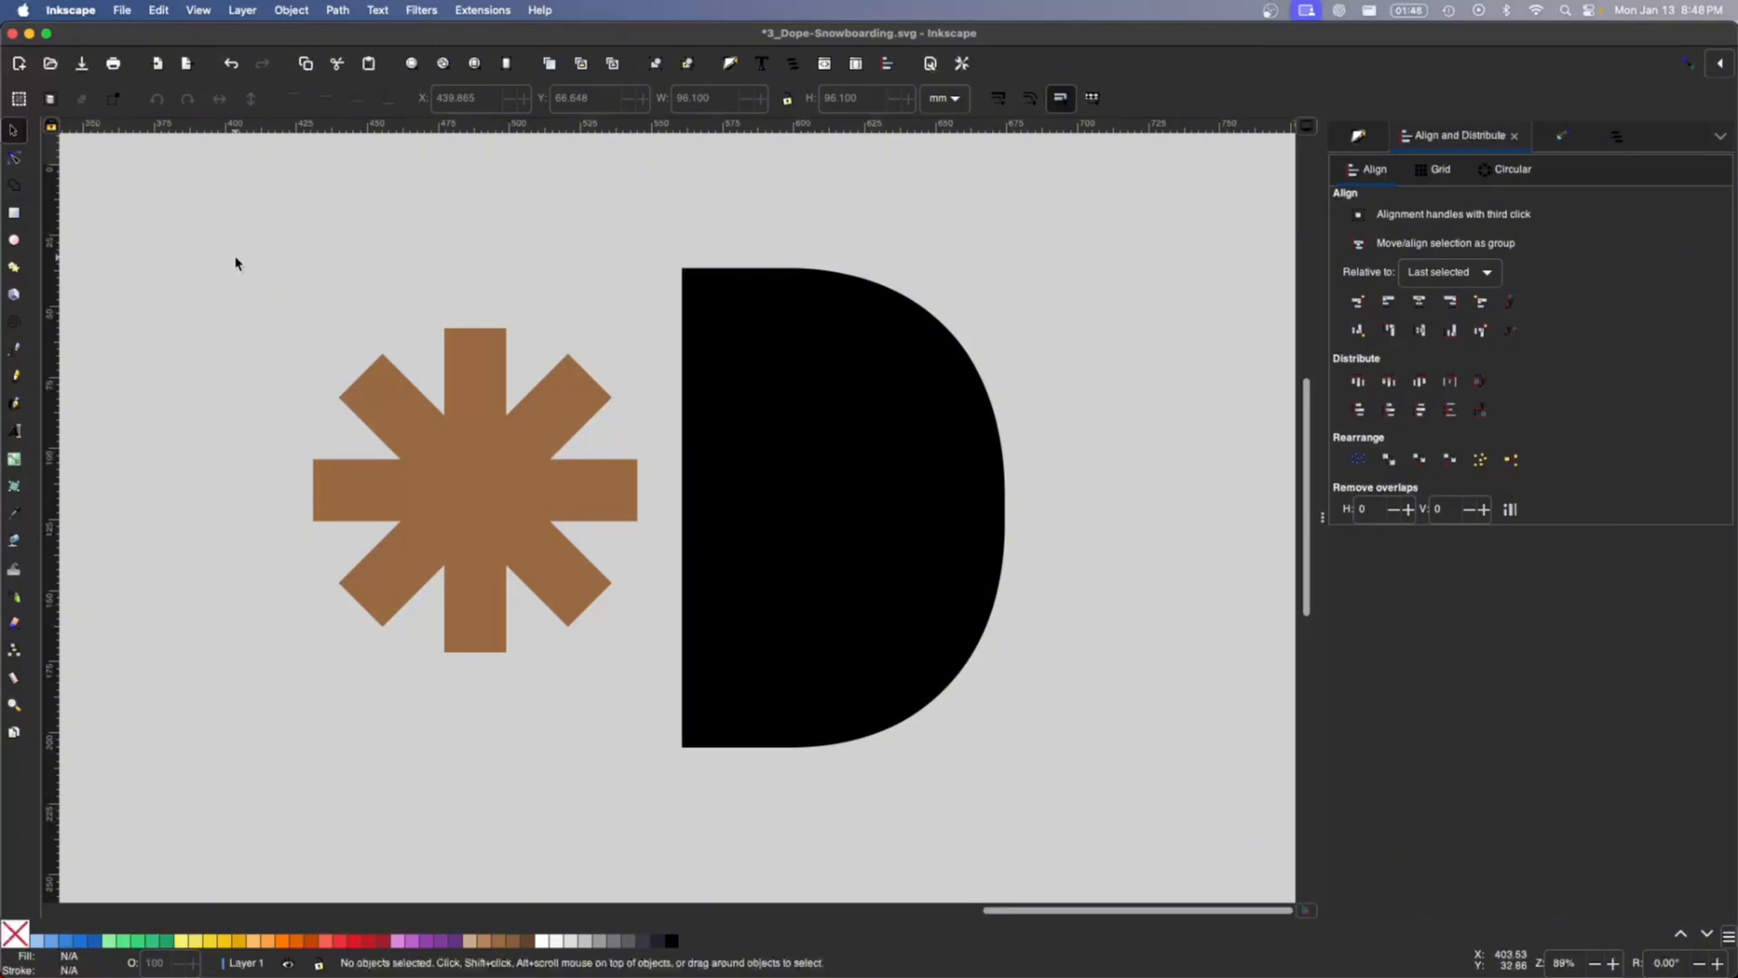
Step: Unite the four brown bars into a single asterisk path and move it further away from the D
{"action": "left_click_drag", "start_coordinate": [234, 257], "coordinate": [662, 708]}
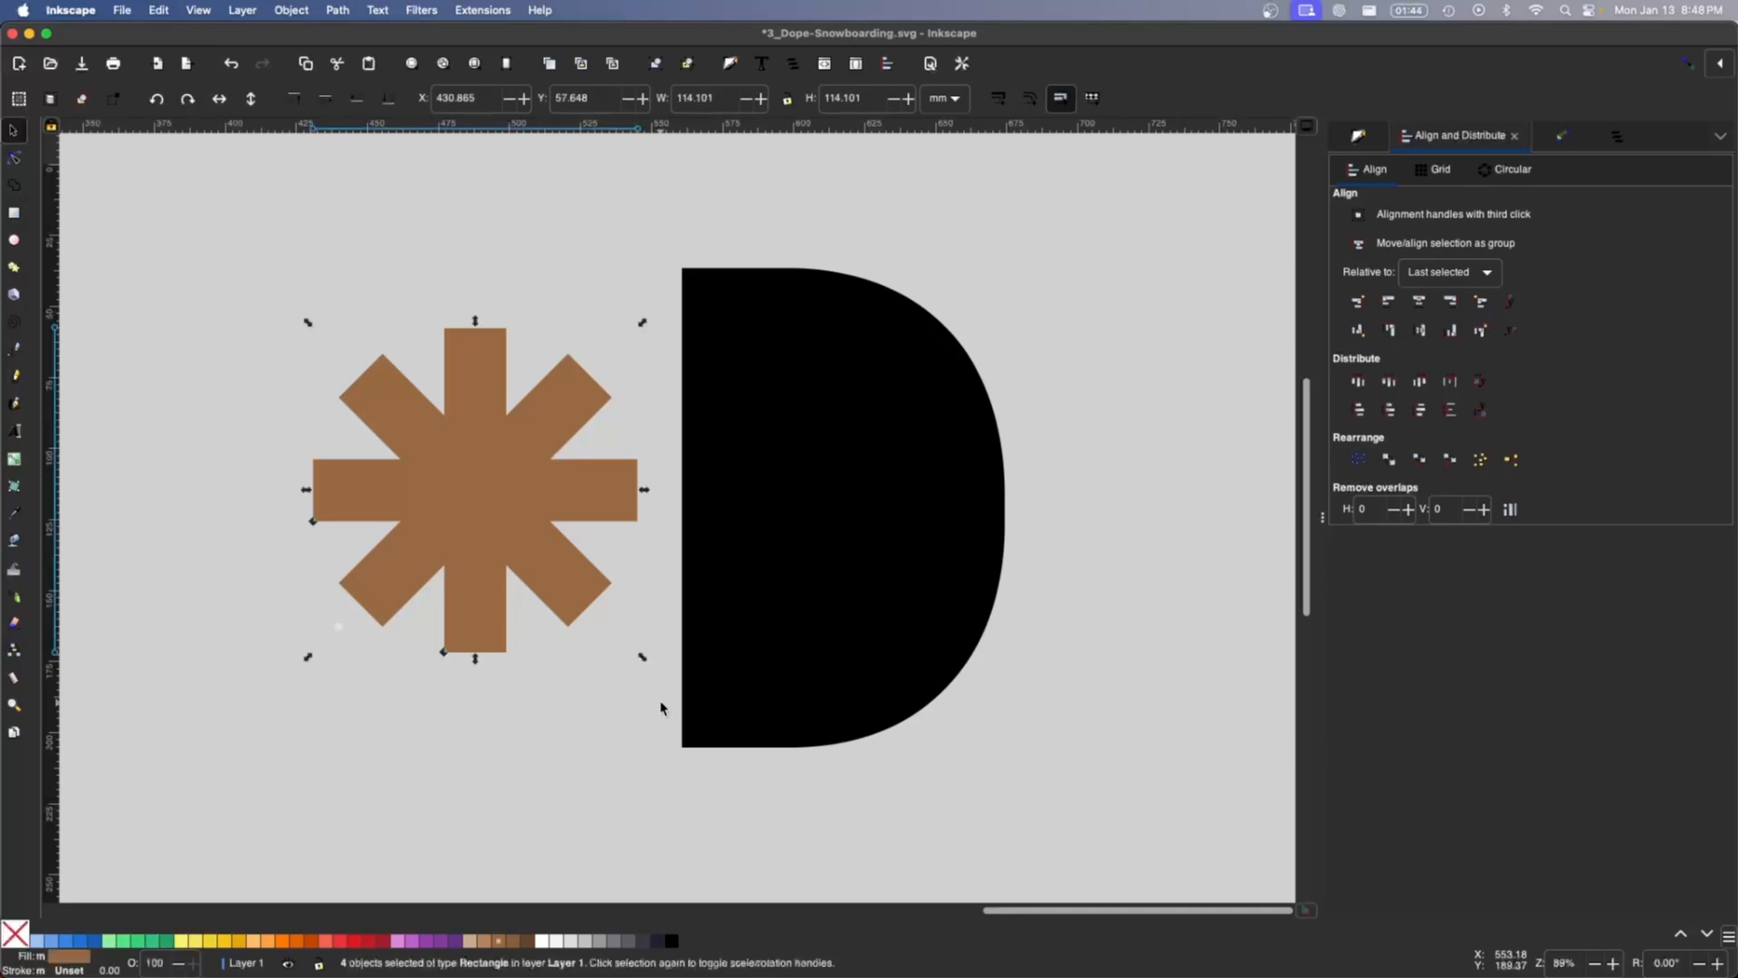
{"action": "left_click_drag", "start_coordinate": [438, 485], "coordinate": [413, 464]}
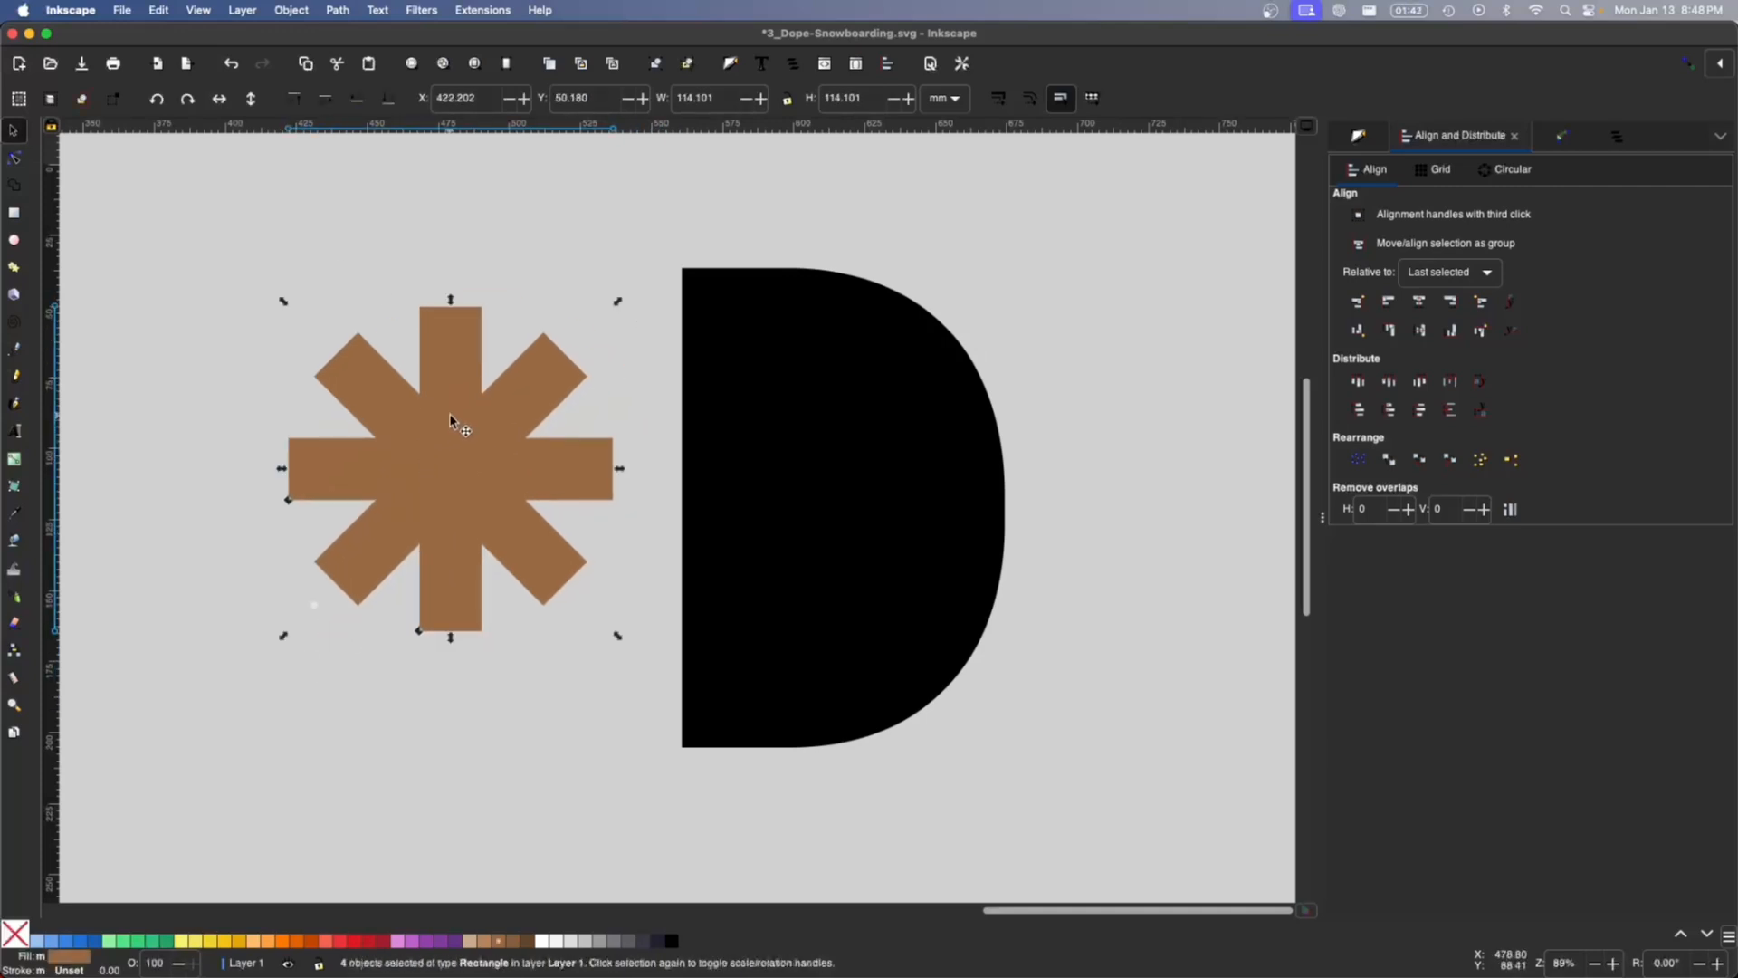
{"action": "left_click", "coordinate": [338, 10]}
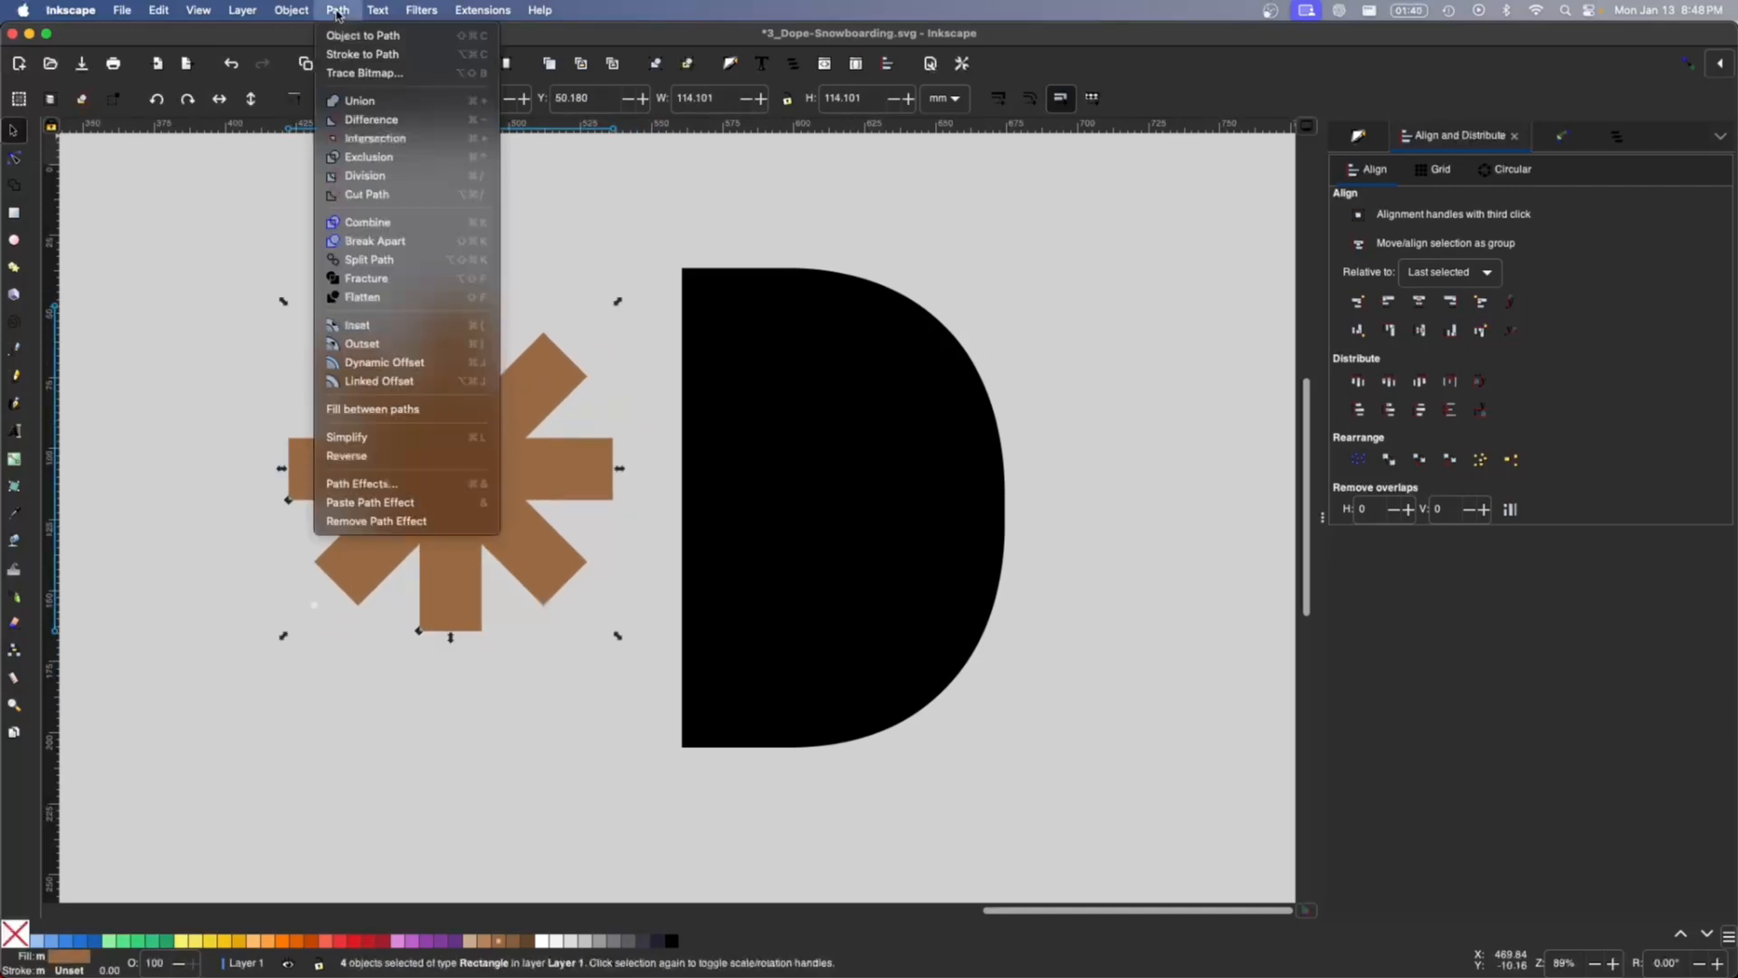
{"action": "left_click", "coordinate": [394, 110]}
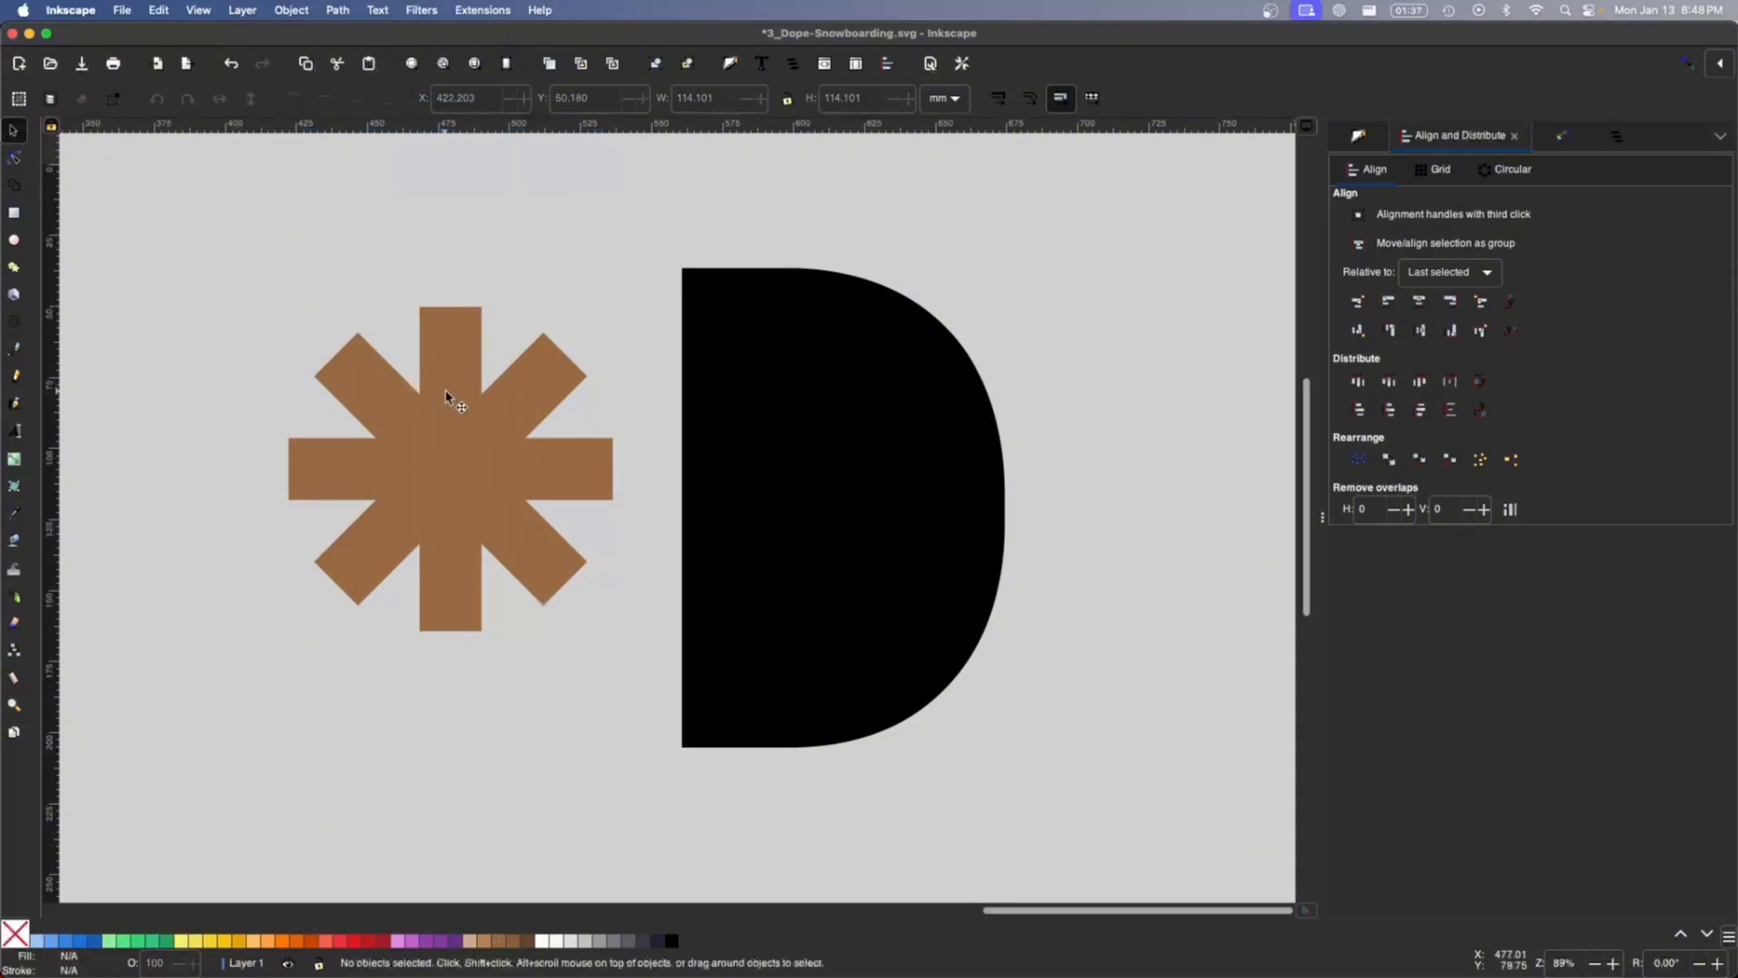
{"action": "left_click_drag", "start_coordinate": [446, 392], "coordinate": [377, 378]}
{"action": "left_click_drag", "start_coordinate": [421, 473], "coordinate": [417, 466]}
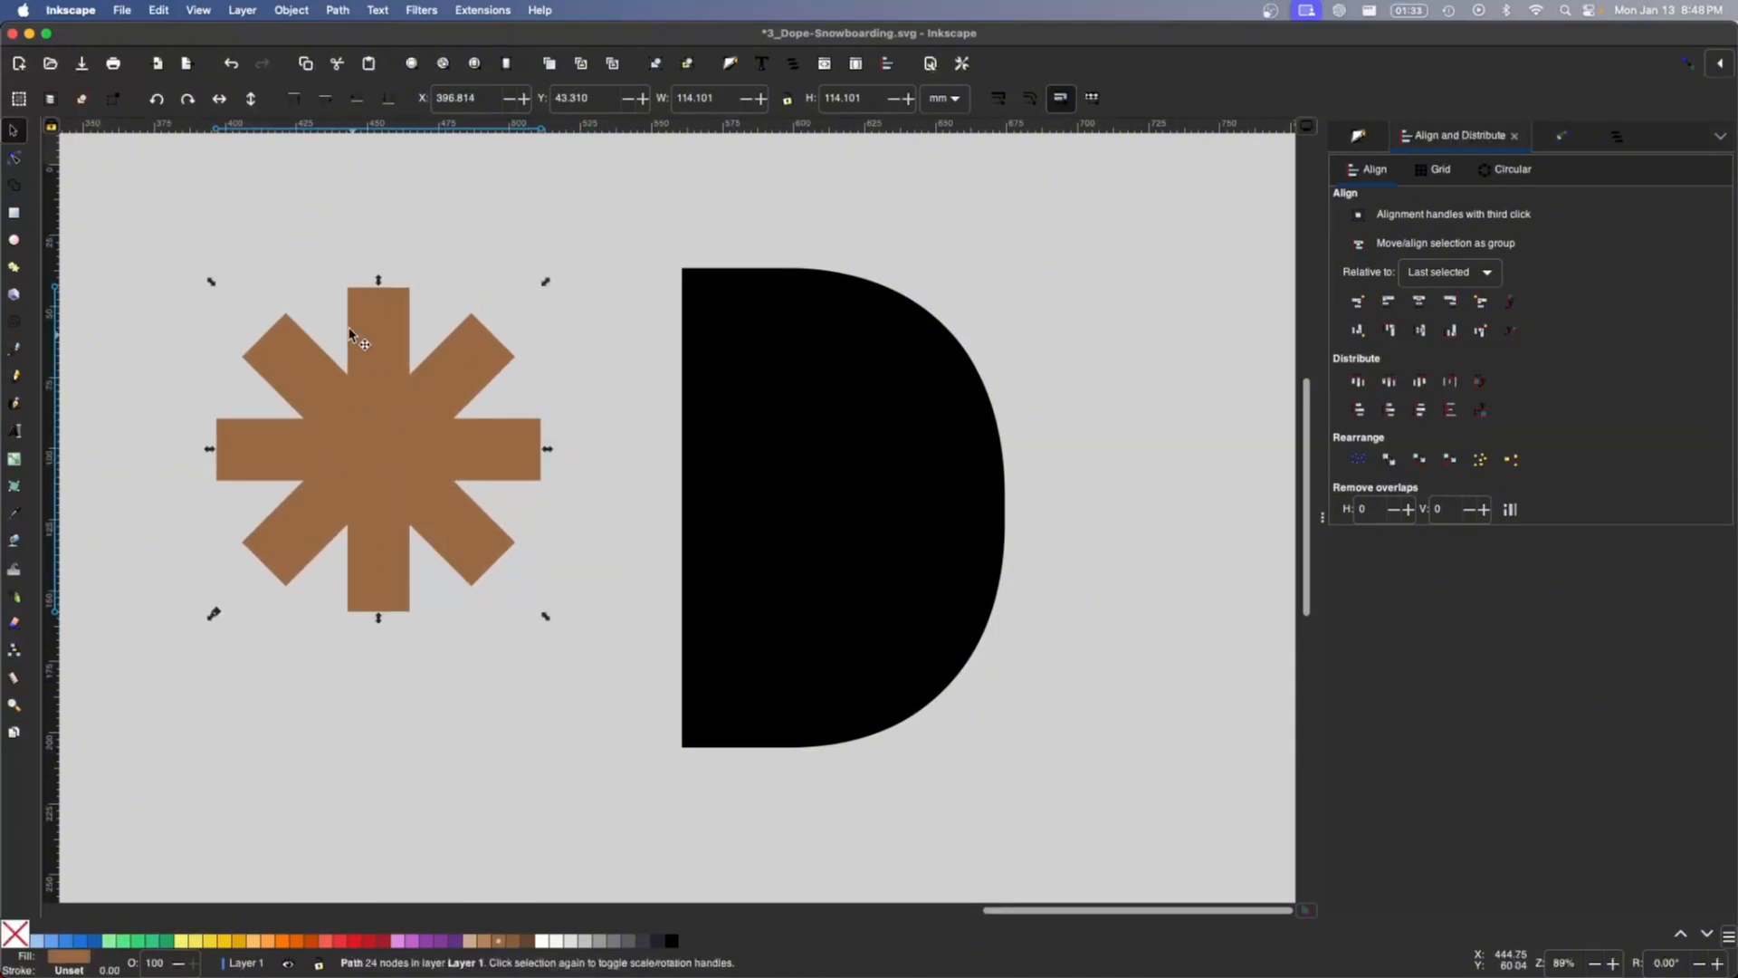
{"action": "left_click_drag", "start_coordinate": [397, 471], "coordinate": [401, 467]}
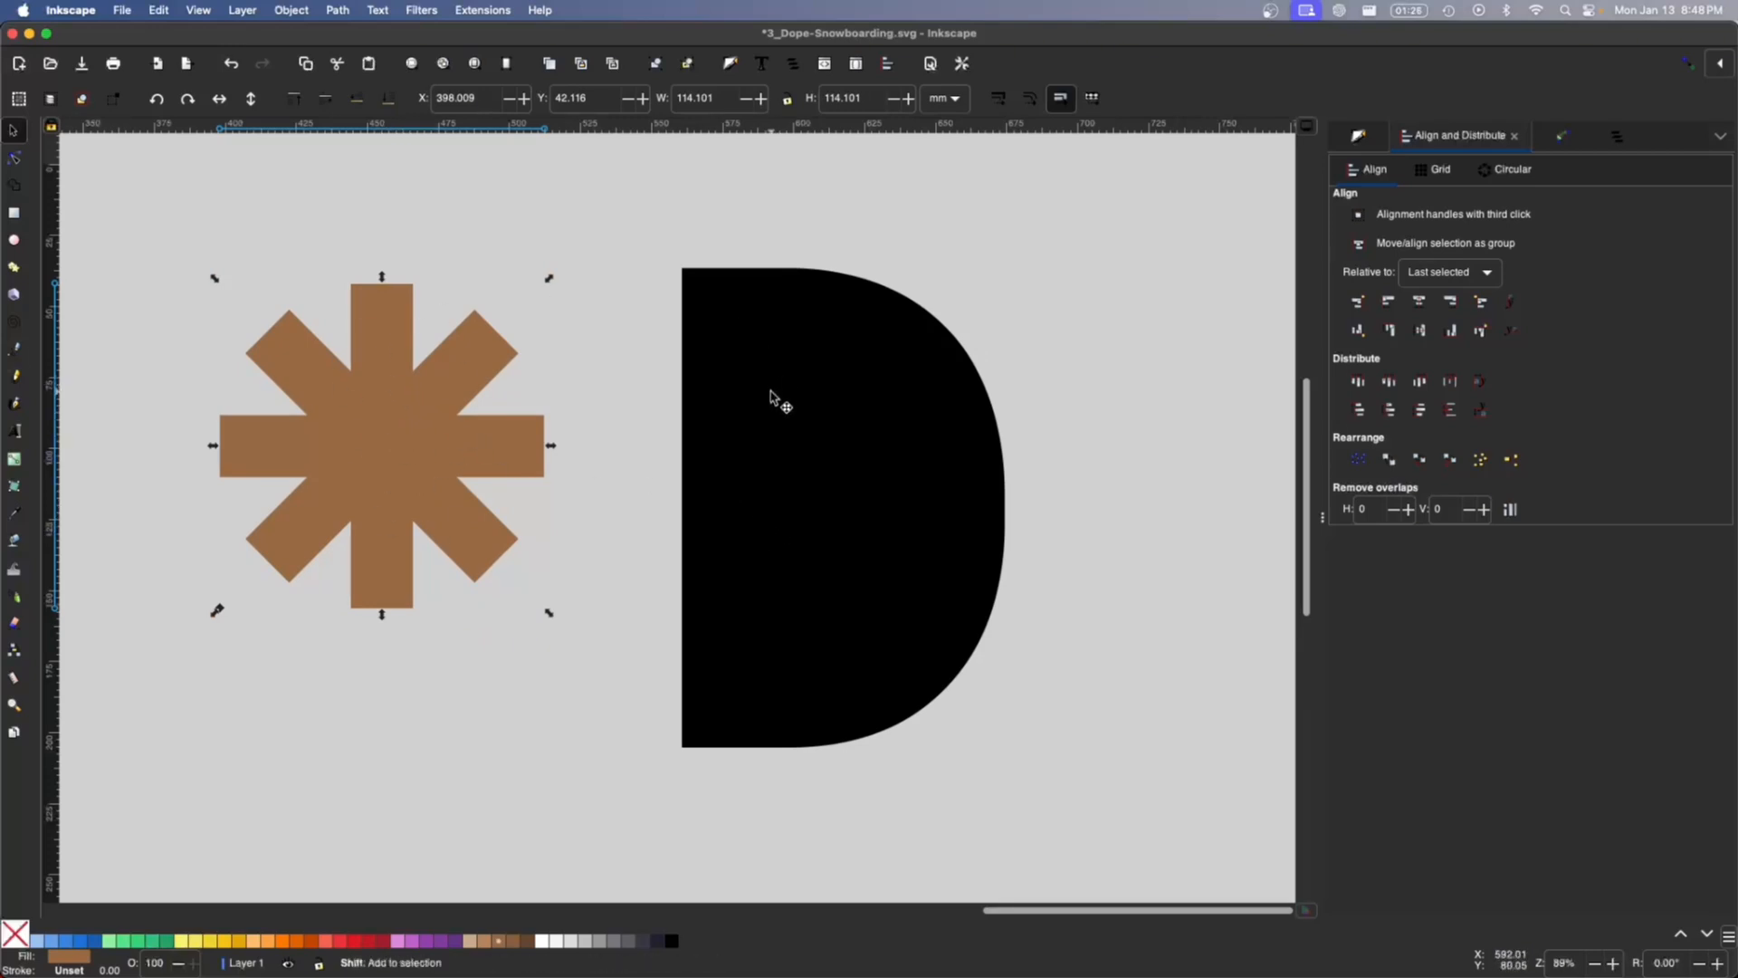
Step: Center the asterisk on the D's horizontal axis and move it sideways so it overlaps the D's straight edge
{"action": "left_click", "coordinate": [741, 470], "text": "shift"}
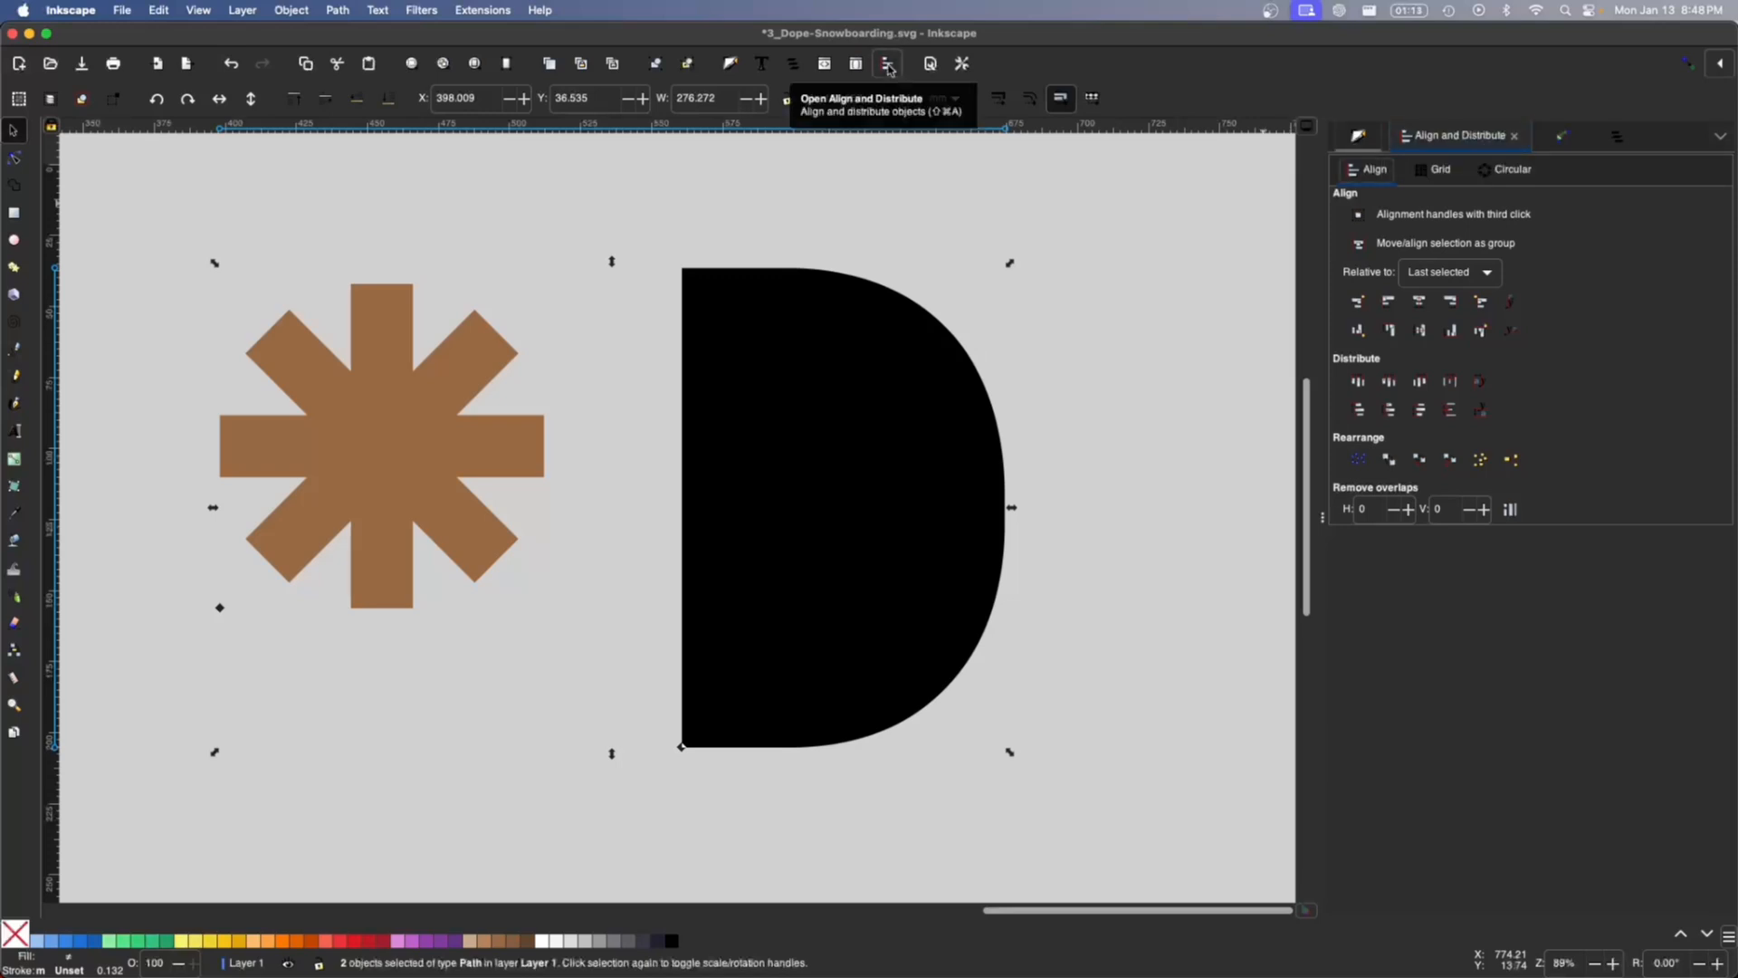
{"action": "left_click", "coordinate": [1424, 338]}
{"action": "left_click", "coordinate": [409, 437]}
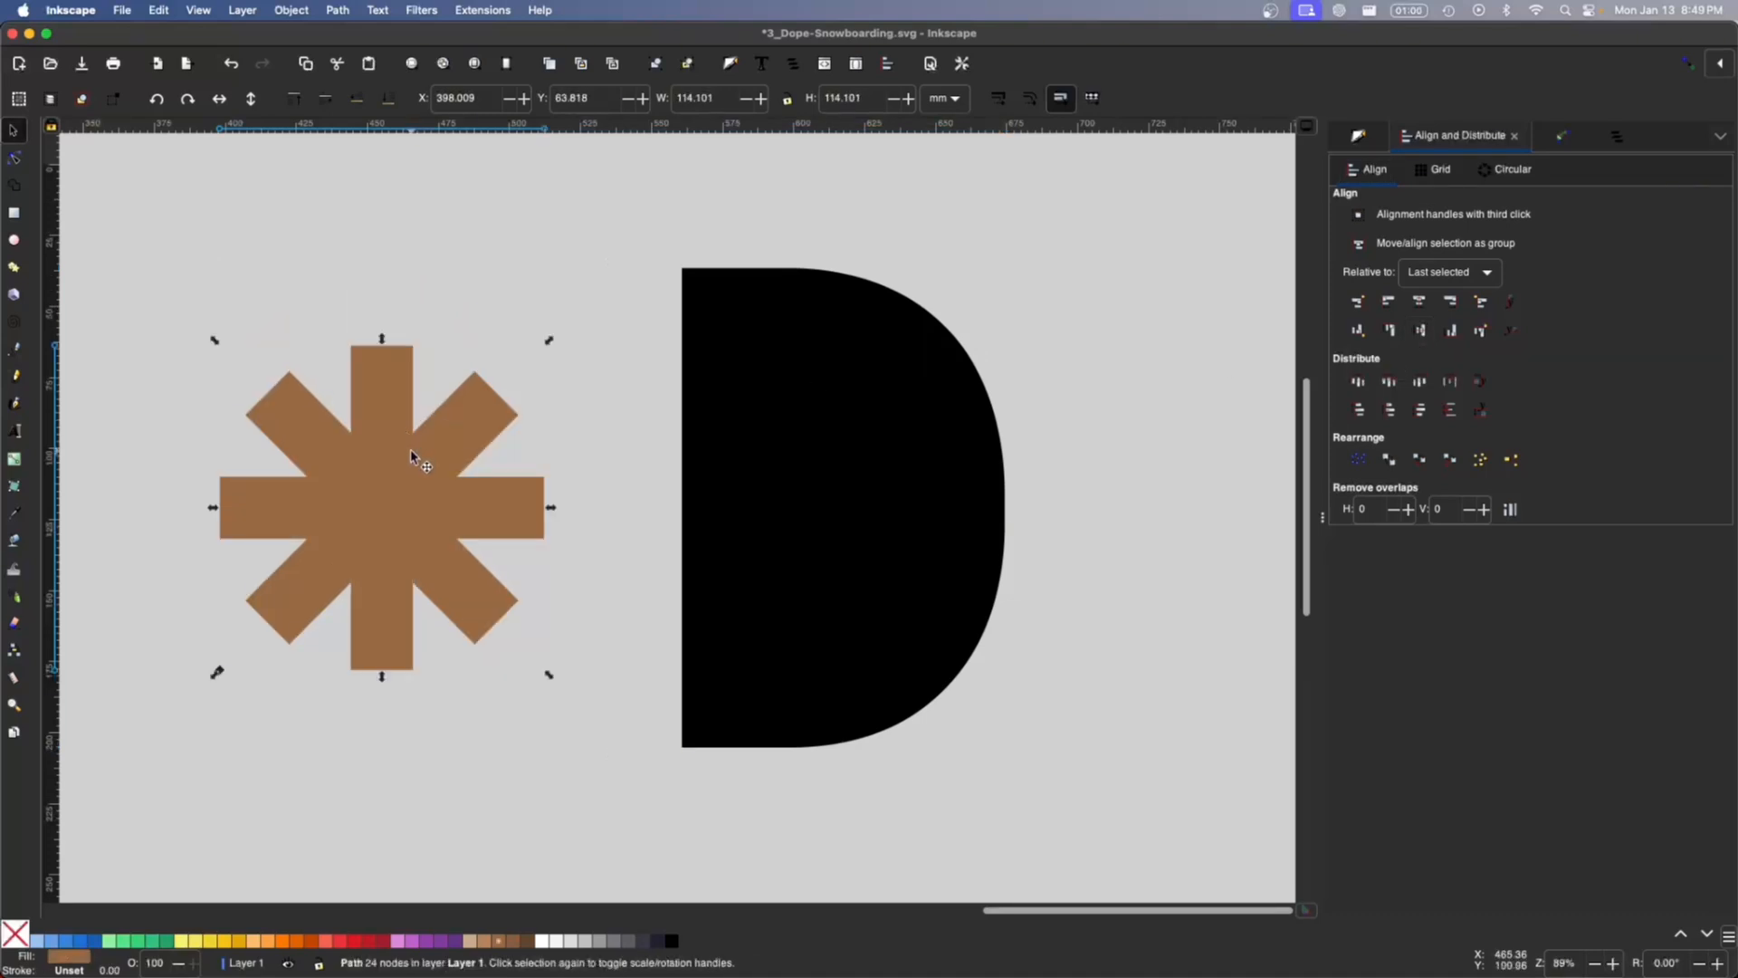
{"action": "left_click_drag", "start_coordinate": [410, 455], "coordinate": [803, 500]}
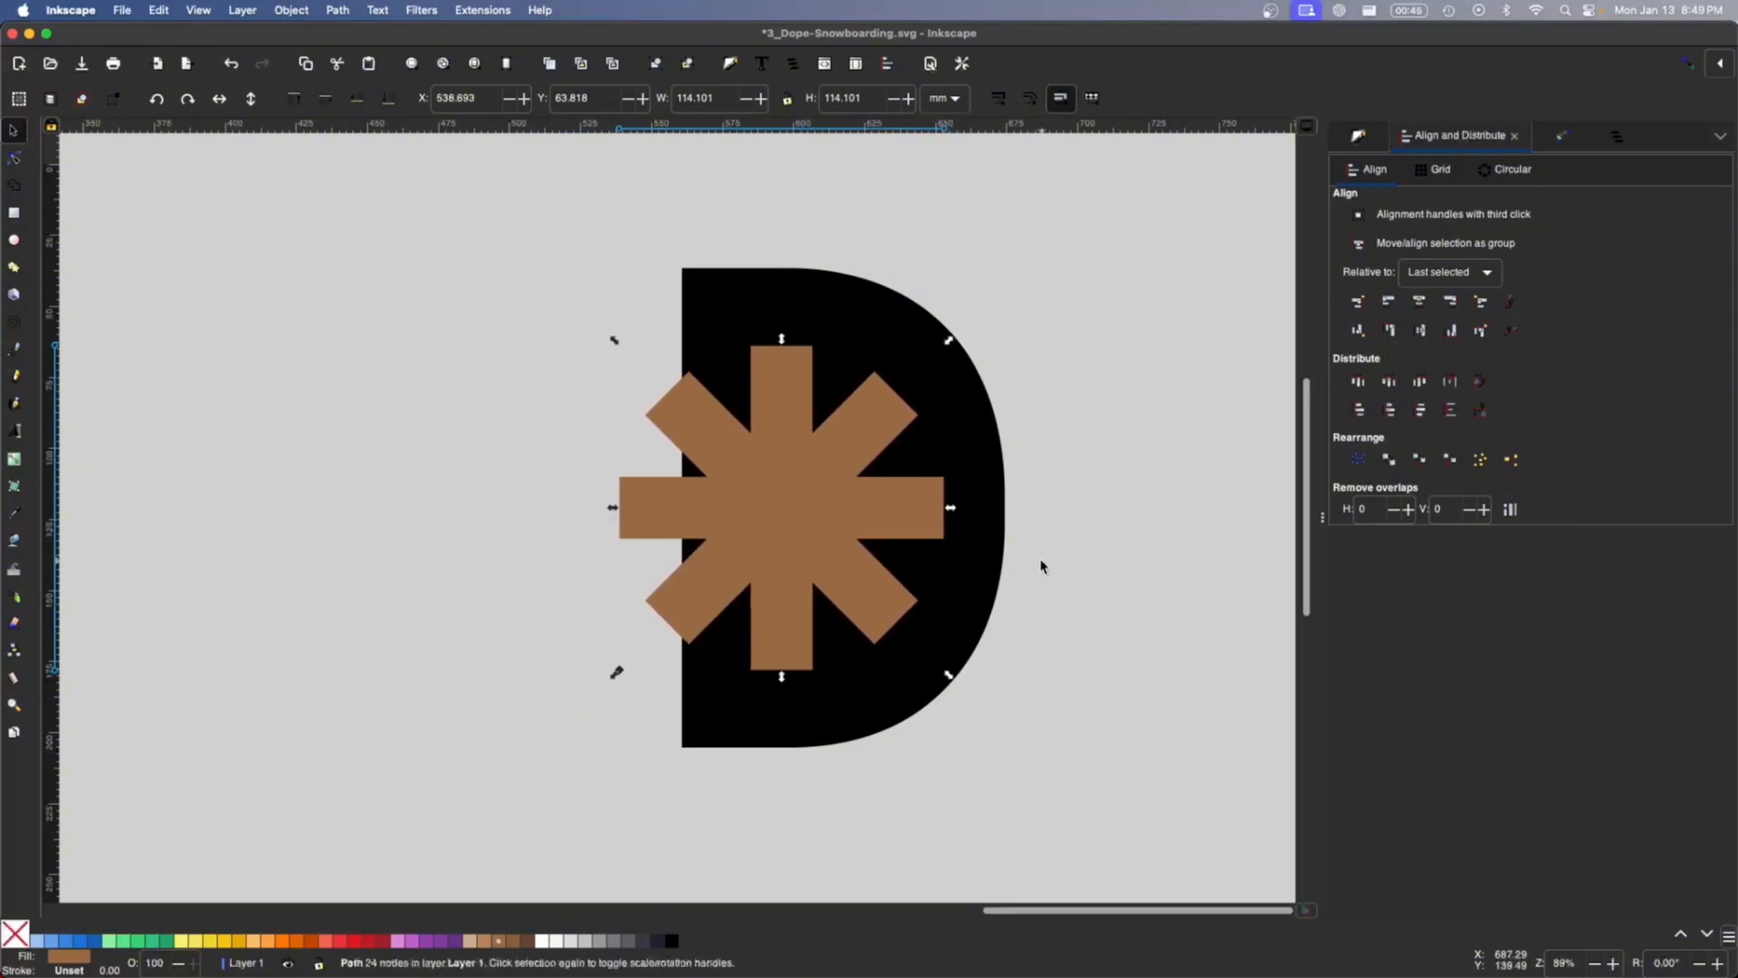
Step: Apply Exclusion to the asterisk and the D, and move the combined emblem aside to free up canvas space
{"action": "left_click_drag", "start_coordinate": [1106, 796], "coordinate": [533, 225]}
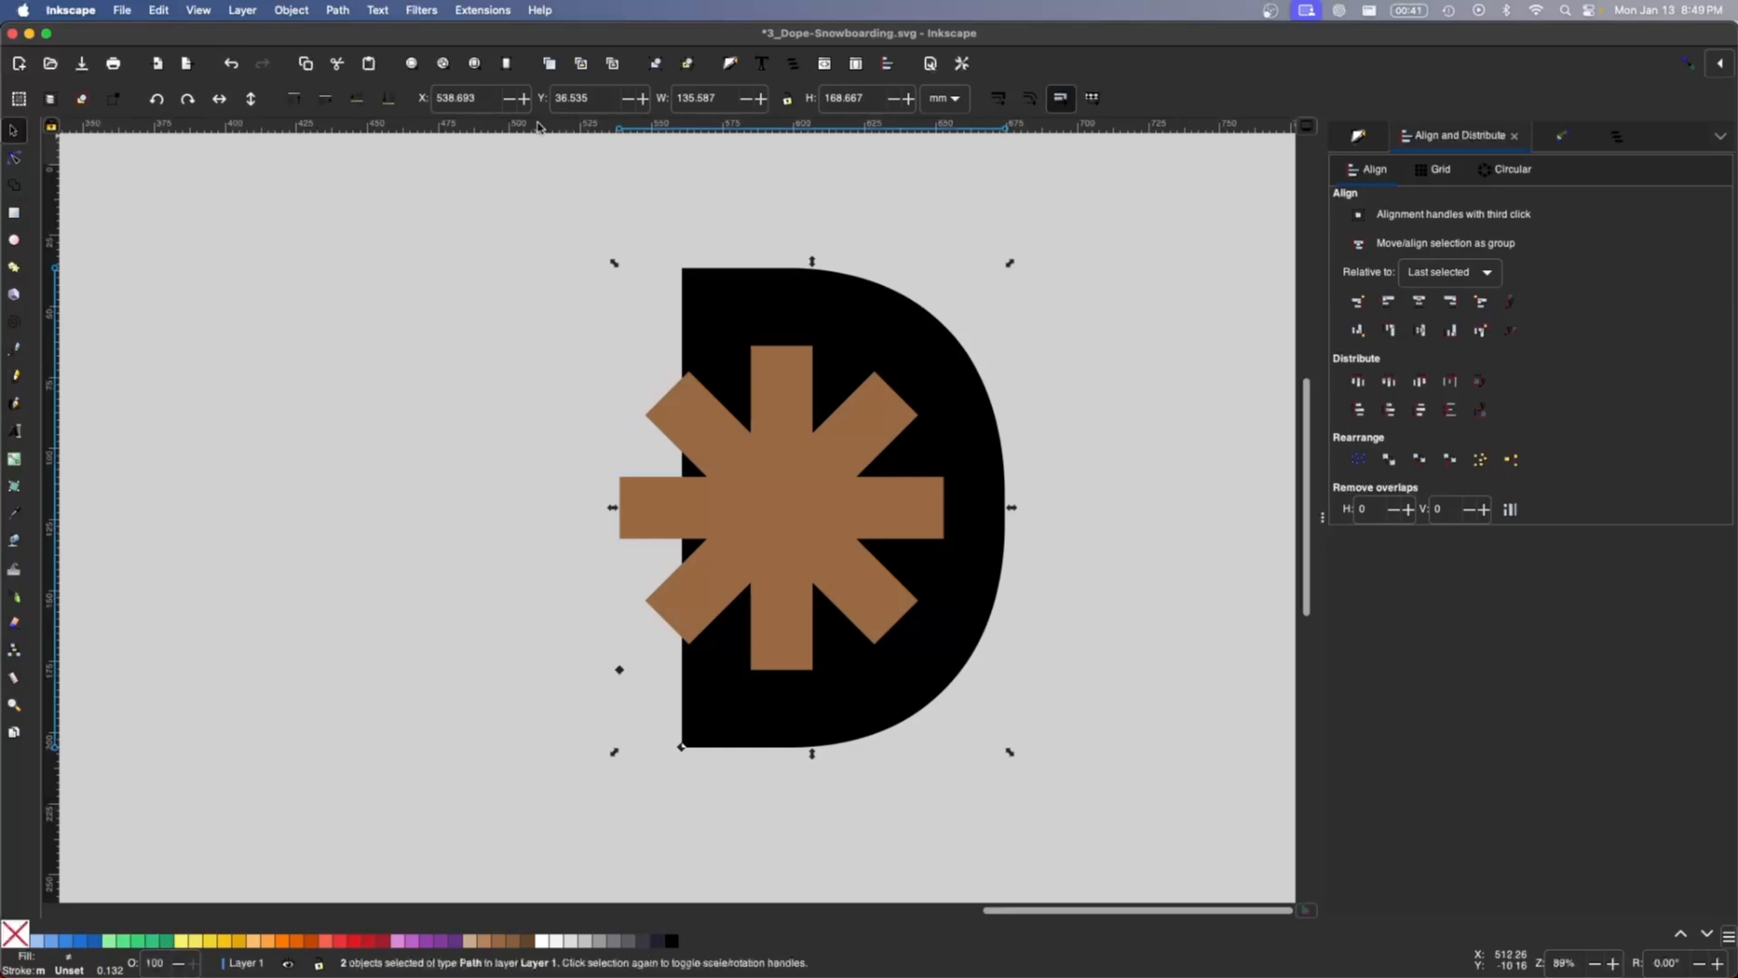
{"action": "left_click", "coordinate": [337, 10]}
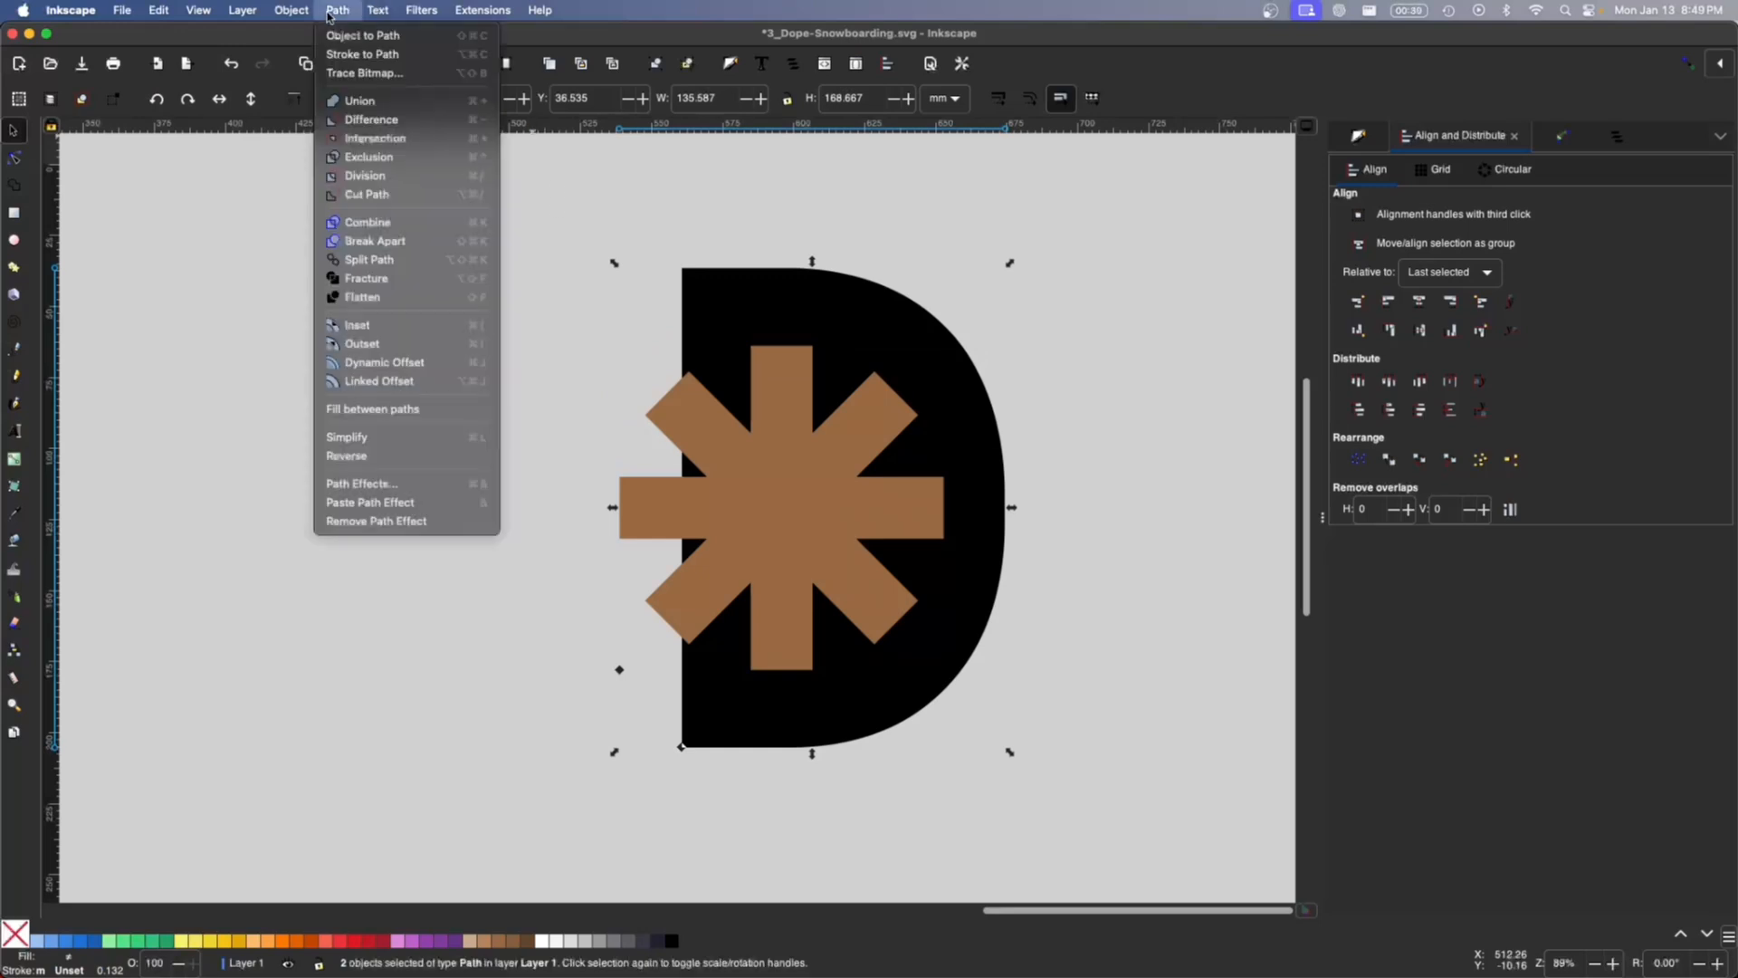
{"action": "left_click", "coordinate": [373, 157]}
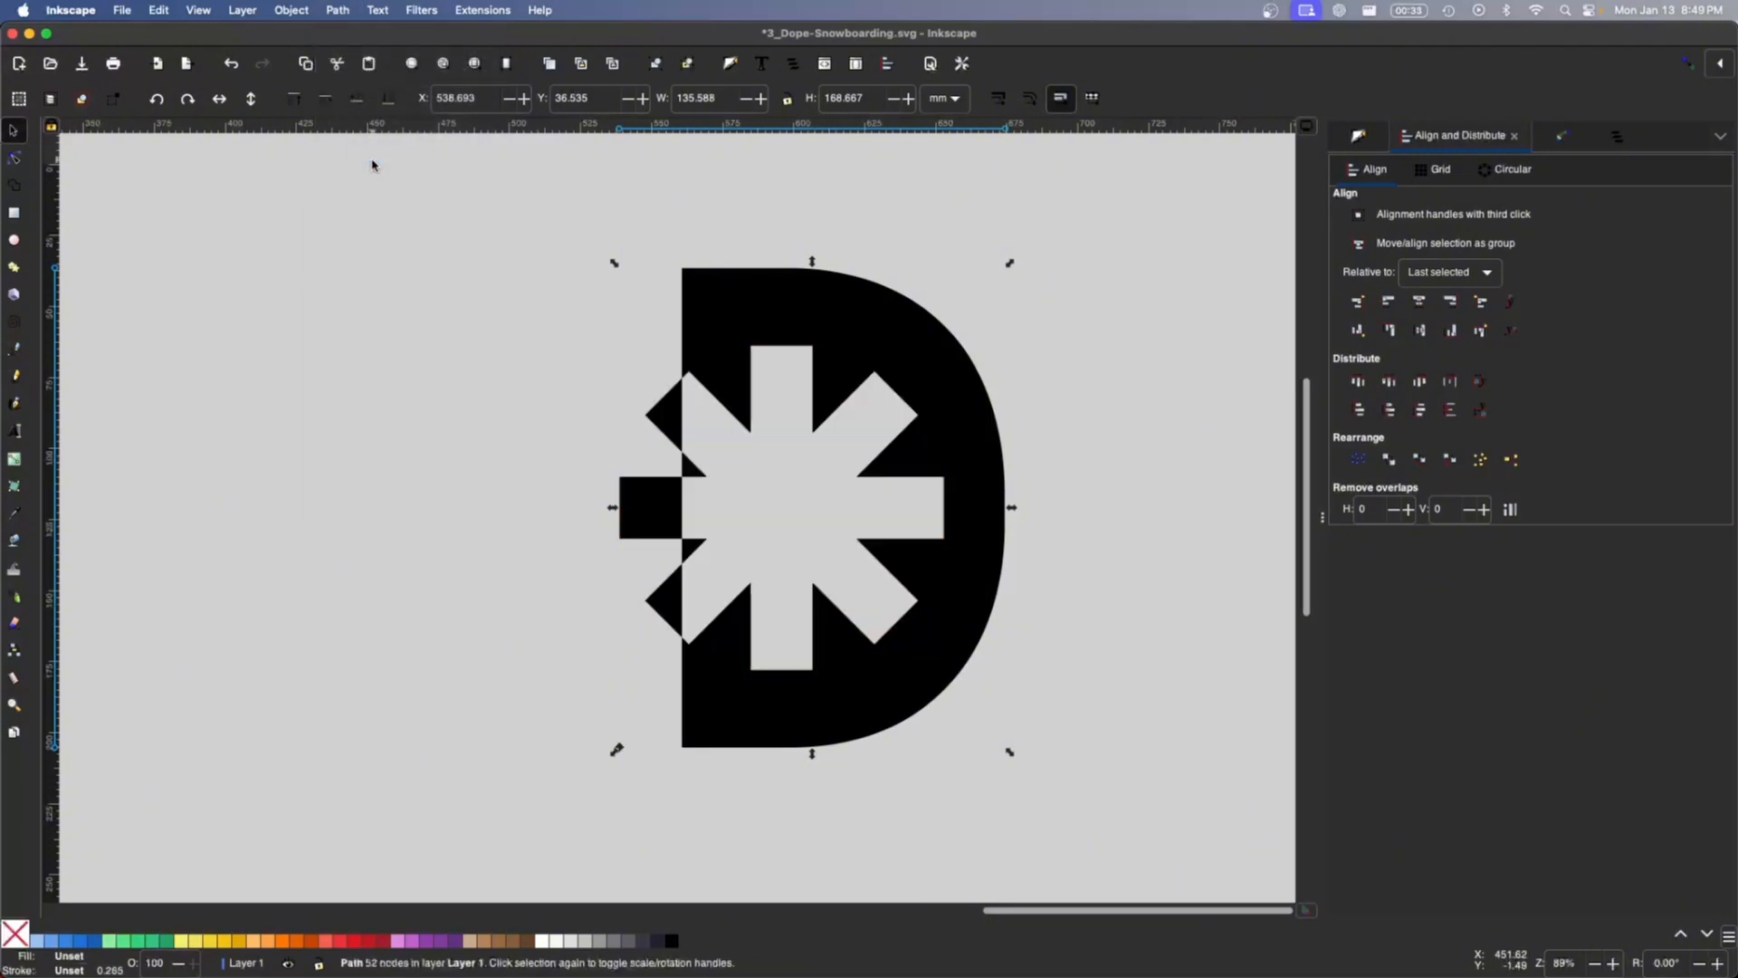
{"action": "left_click_drag", "start_coordinate": [821, 297], "coordinate": [413, 366]}
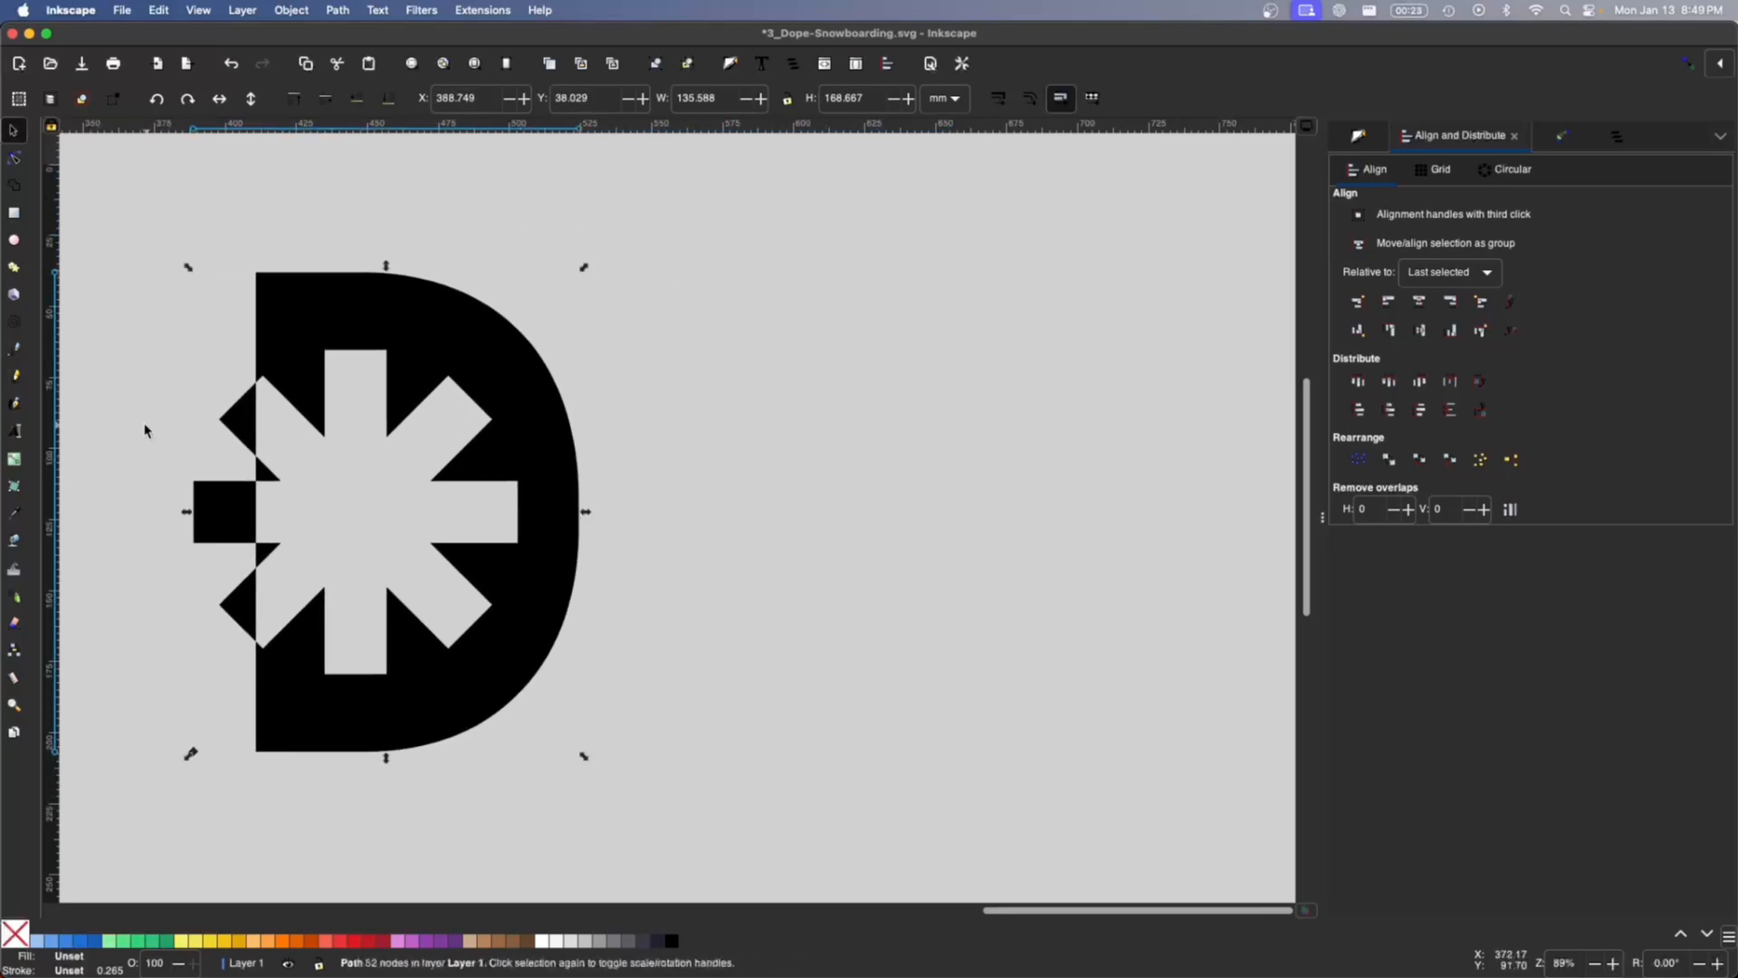
Step: Add the text "DOPE" in Roboto Mono, 144 px, in the empty area beside the emblem
{"action": "left_click", "coordinate": [16, 432]}
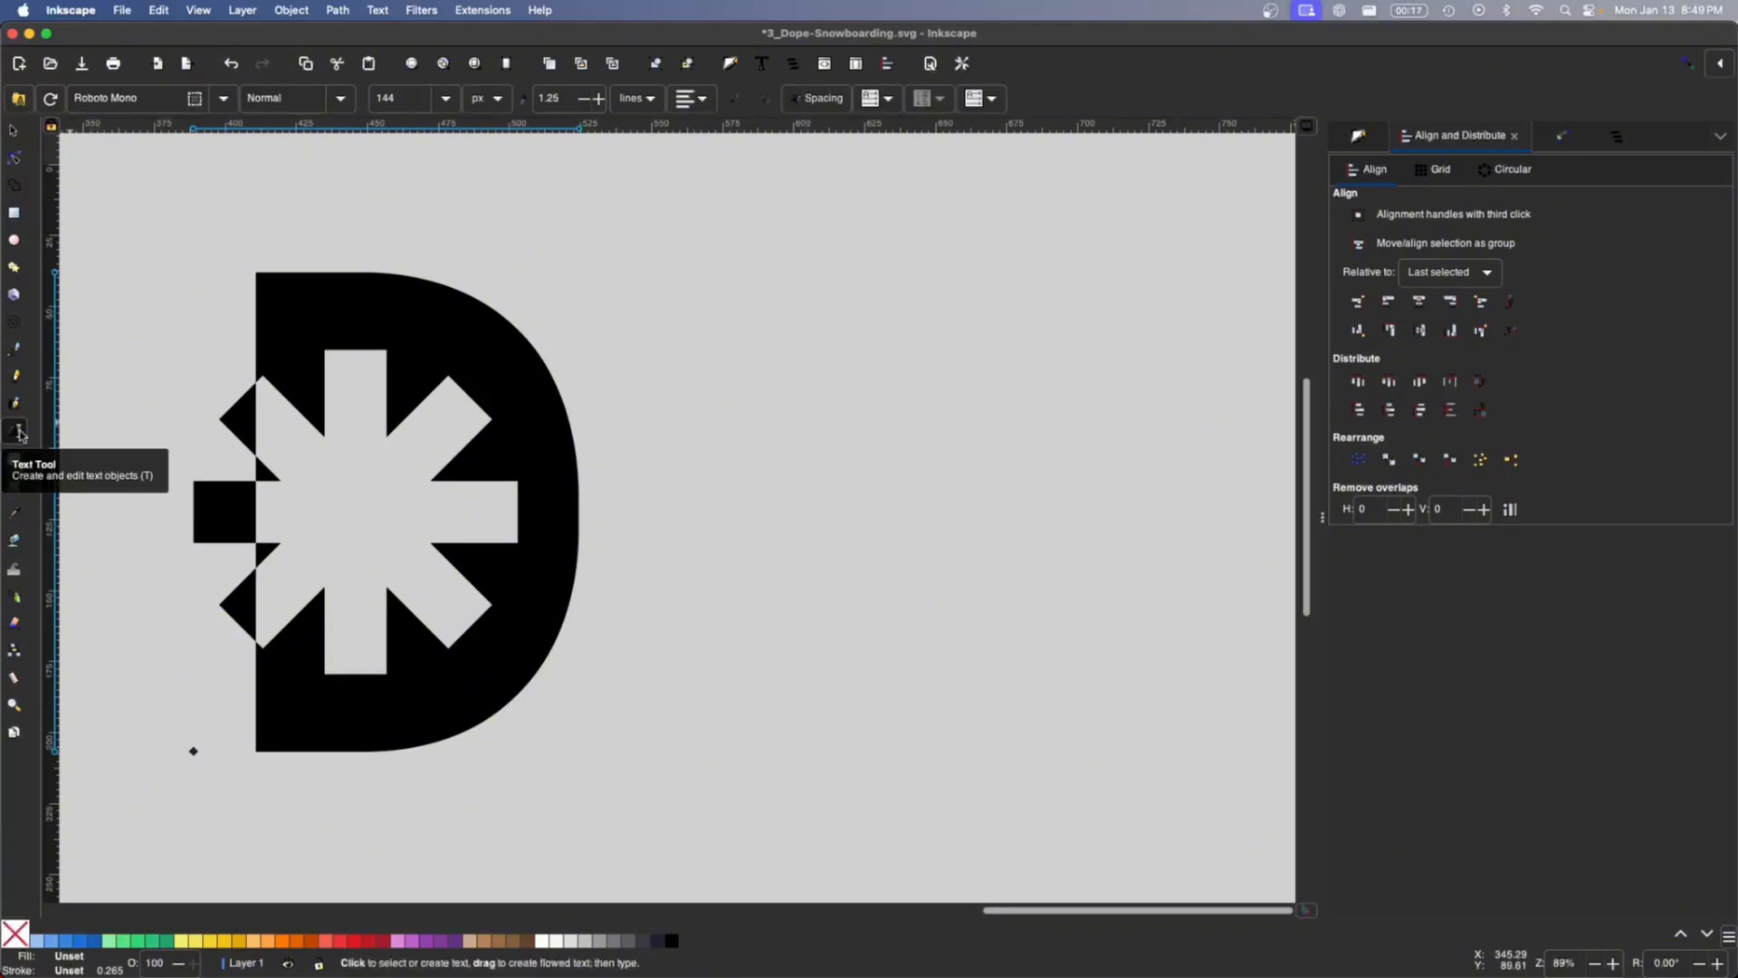
{"action": "left_click", "coordinate": [653, 346]}
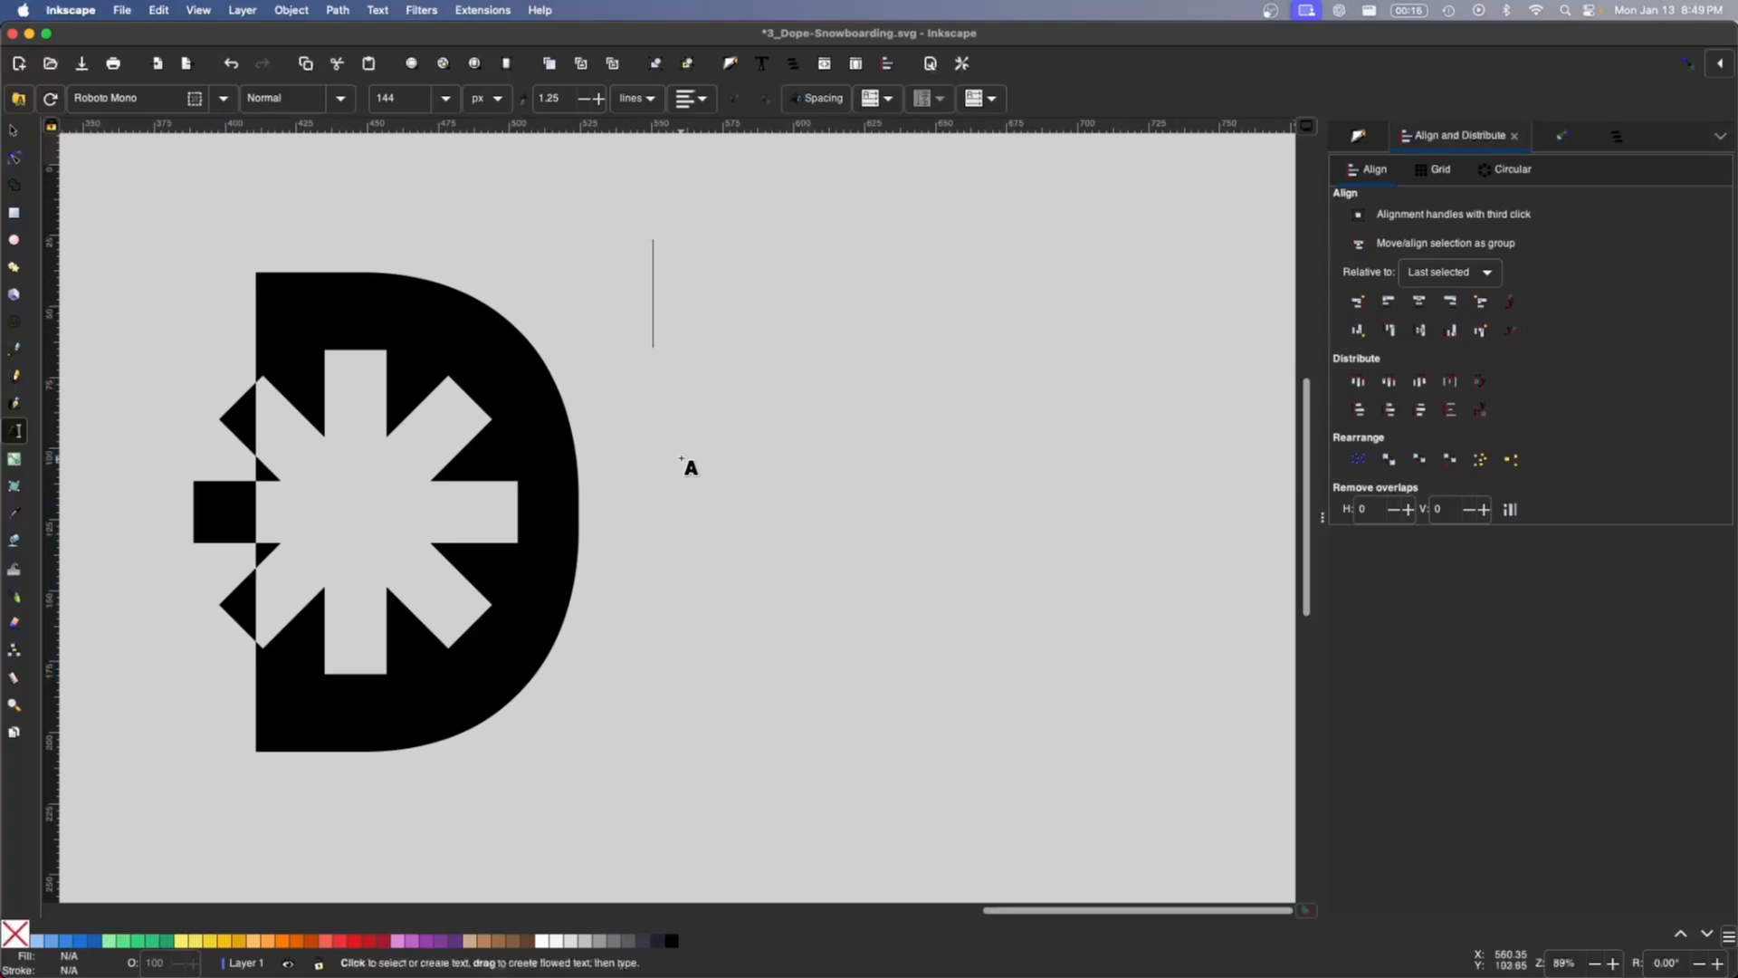
{"action": "type", "text": "DOPE"}
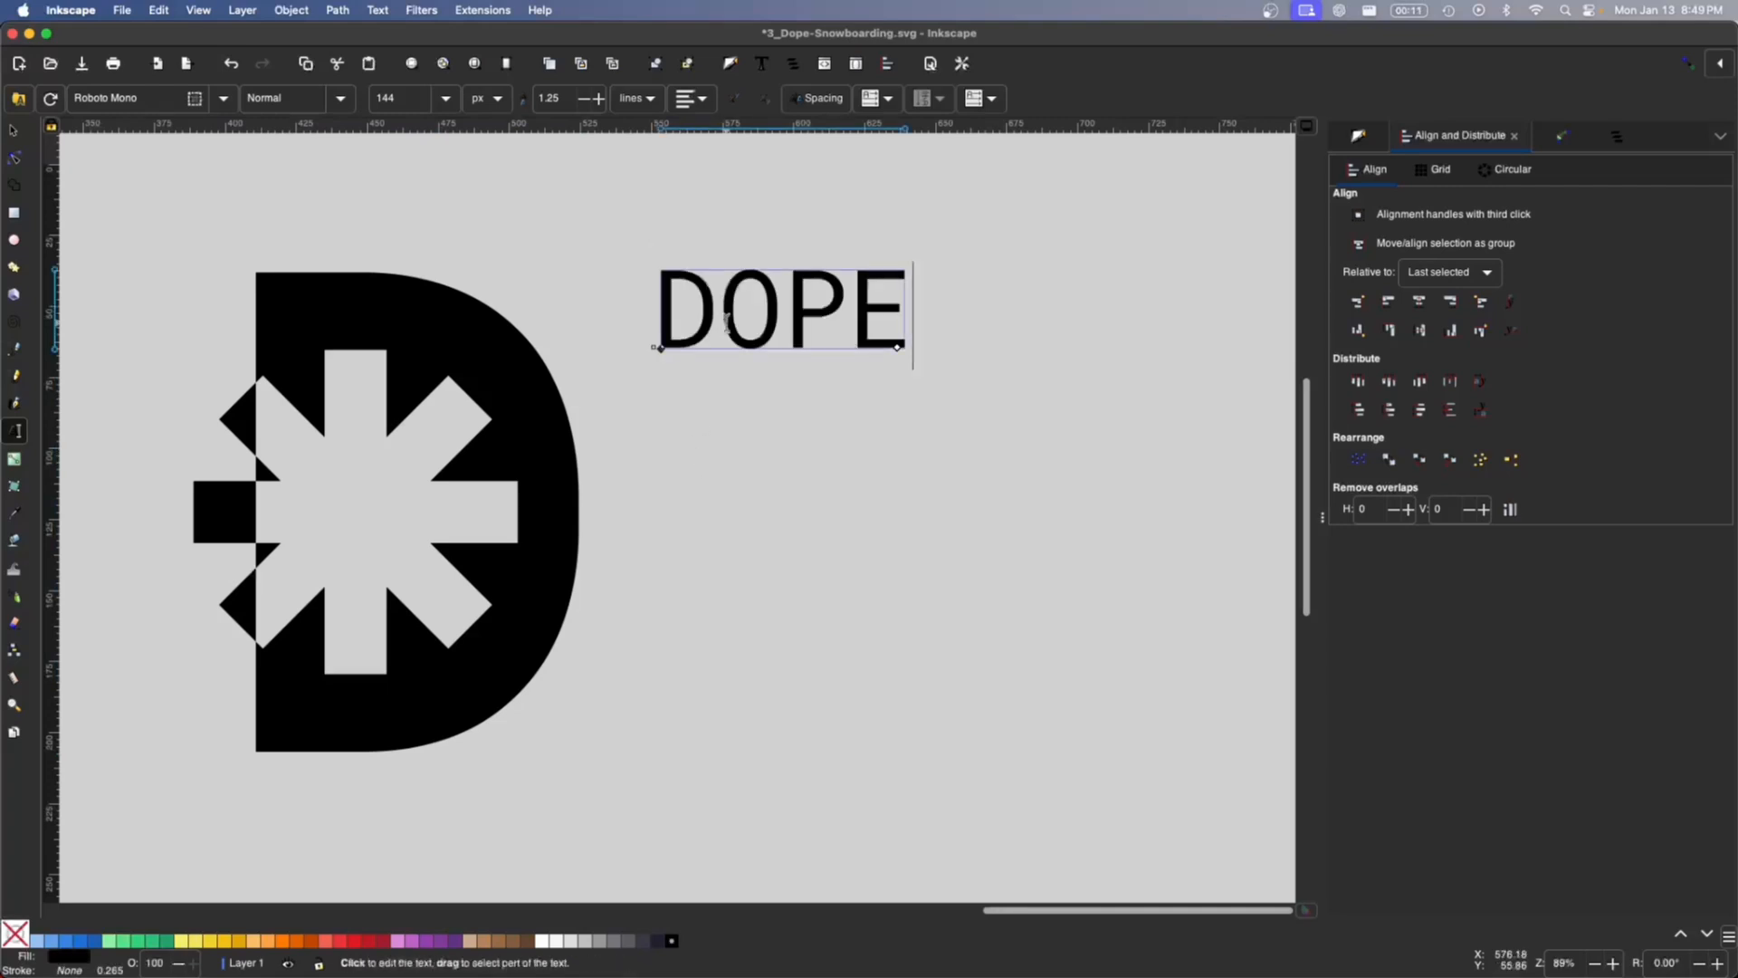
Step: Set the whole "DOPE" text to the Bold style and shift it slightly beside the emblem
{"action": "key", "text": "super+a"}
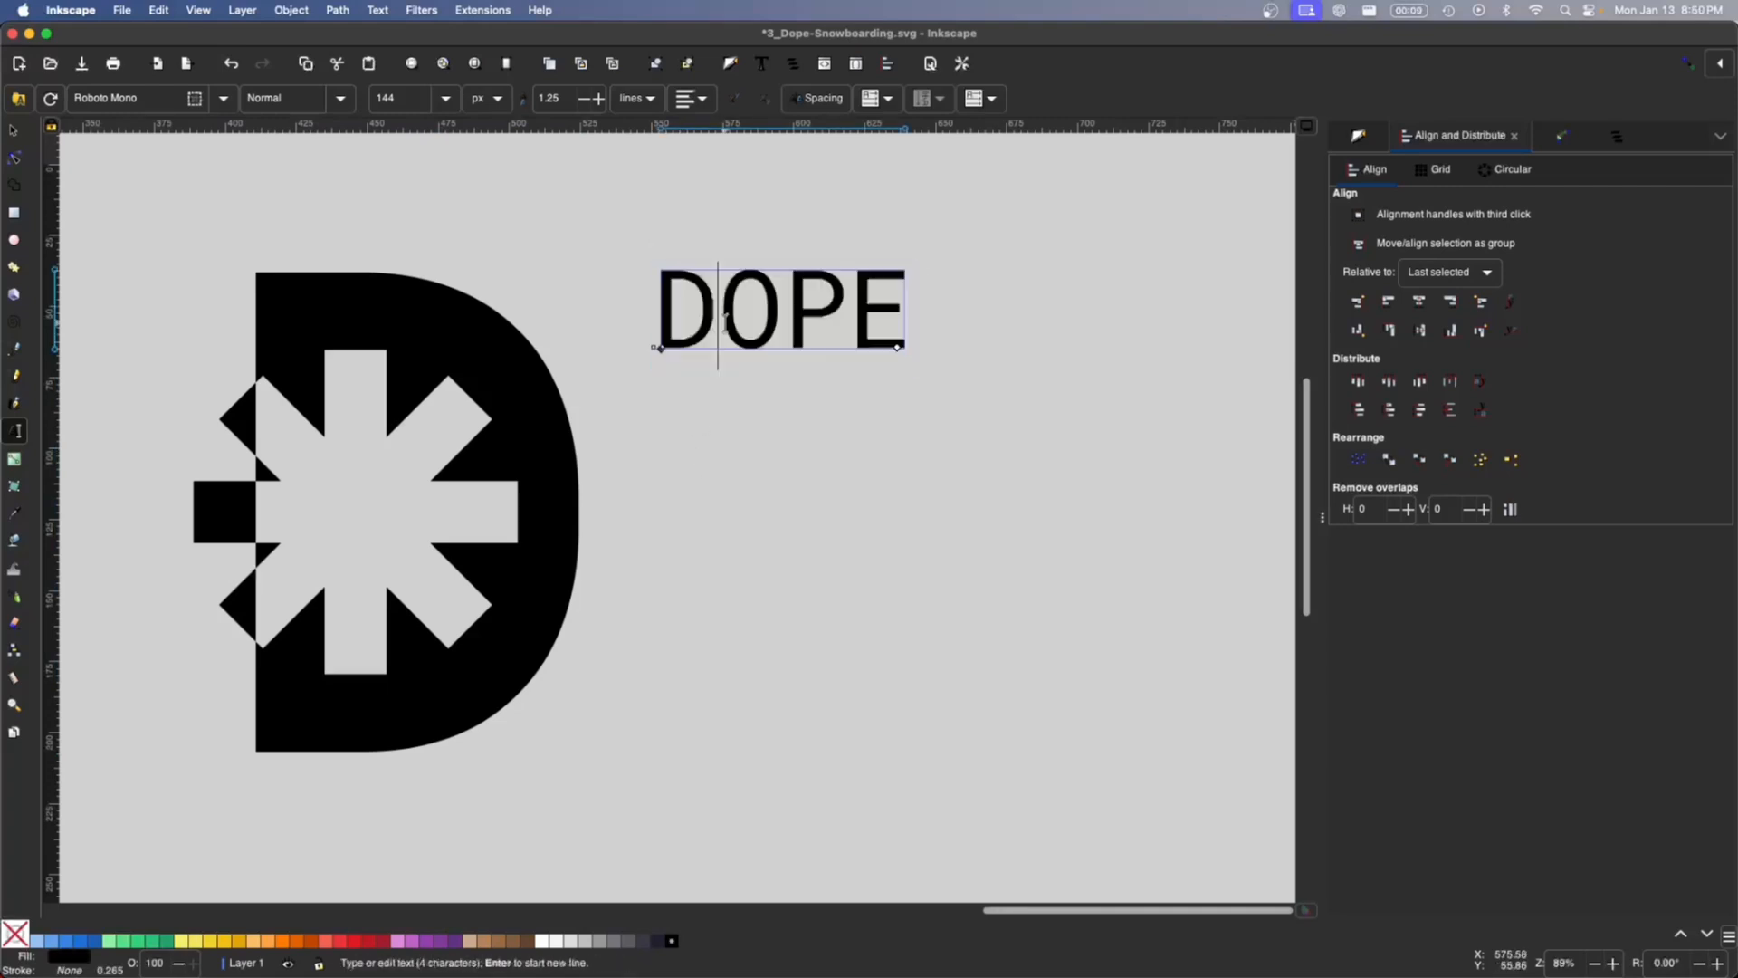
{"action": "left_click", "coordinate": [348, 102]}
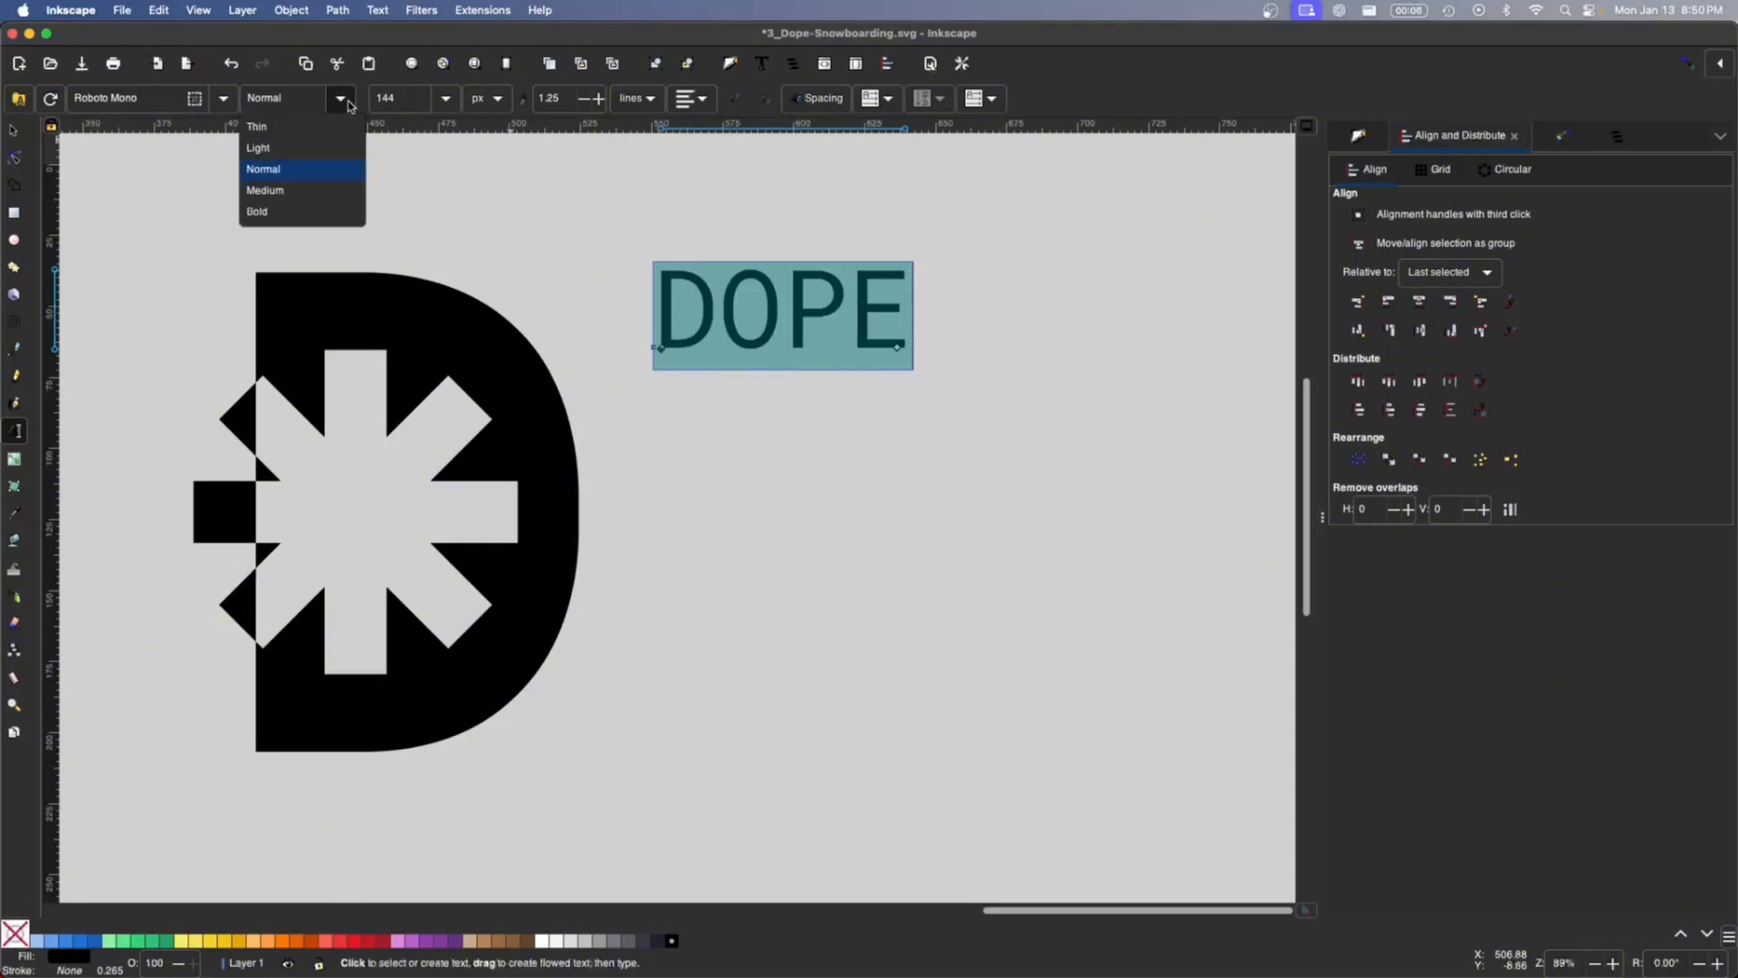
{"action": "left_click", "coordinate": [262, 211]}
{"action": "left_click", "coordinate": [14, 130]}
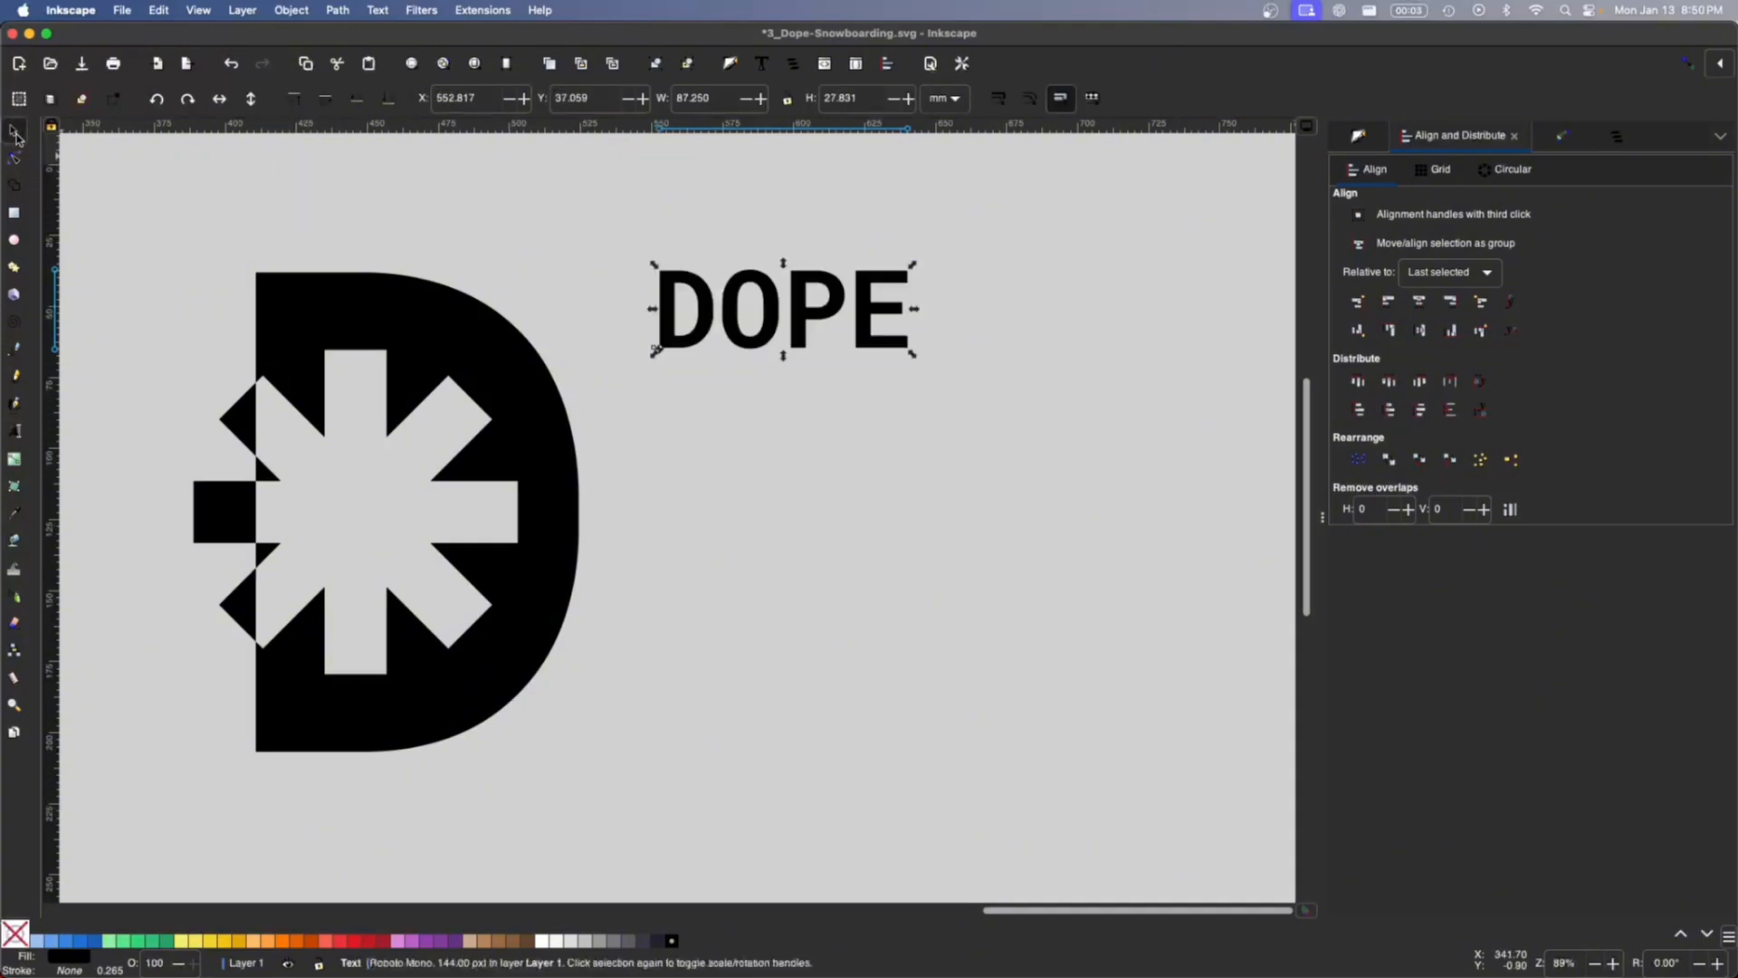
{"action": "mouse_move", "coordinate": [757, 324]}
{"action": "left_mouse_down"}
{"action": "mouse_move", "coordinate": [808, 307]}
{"action": "mouse_move", "coordinate": [782, 324]}
{"action": "left_mouse_up"}
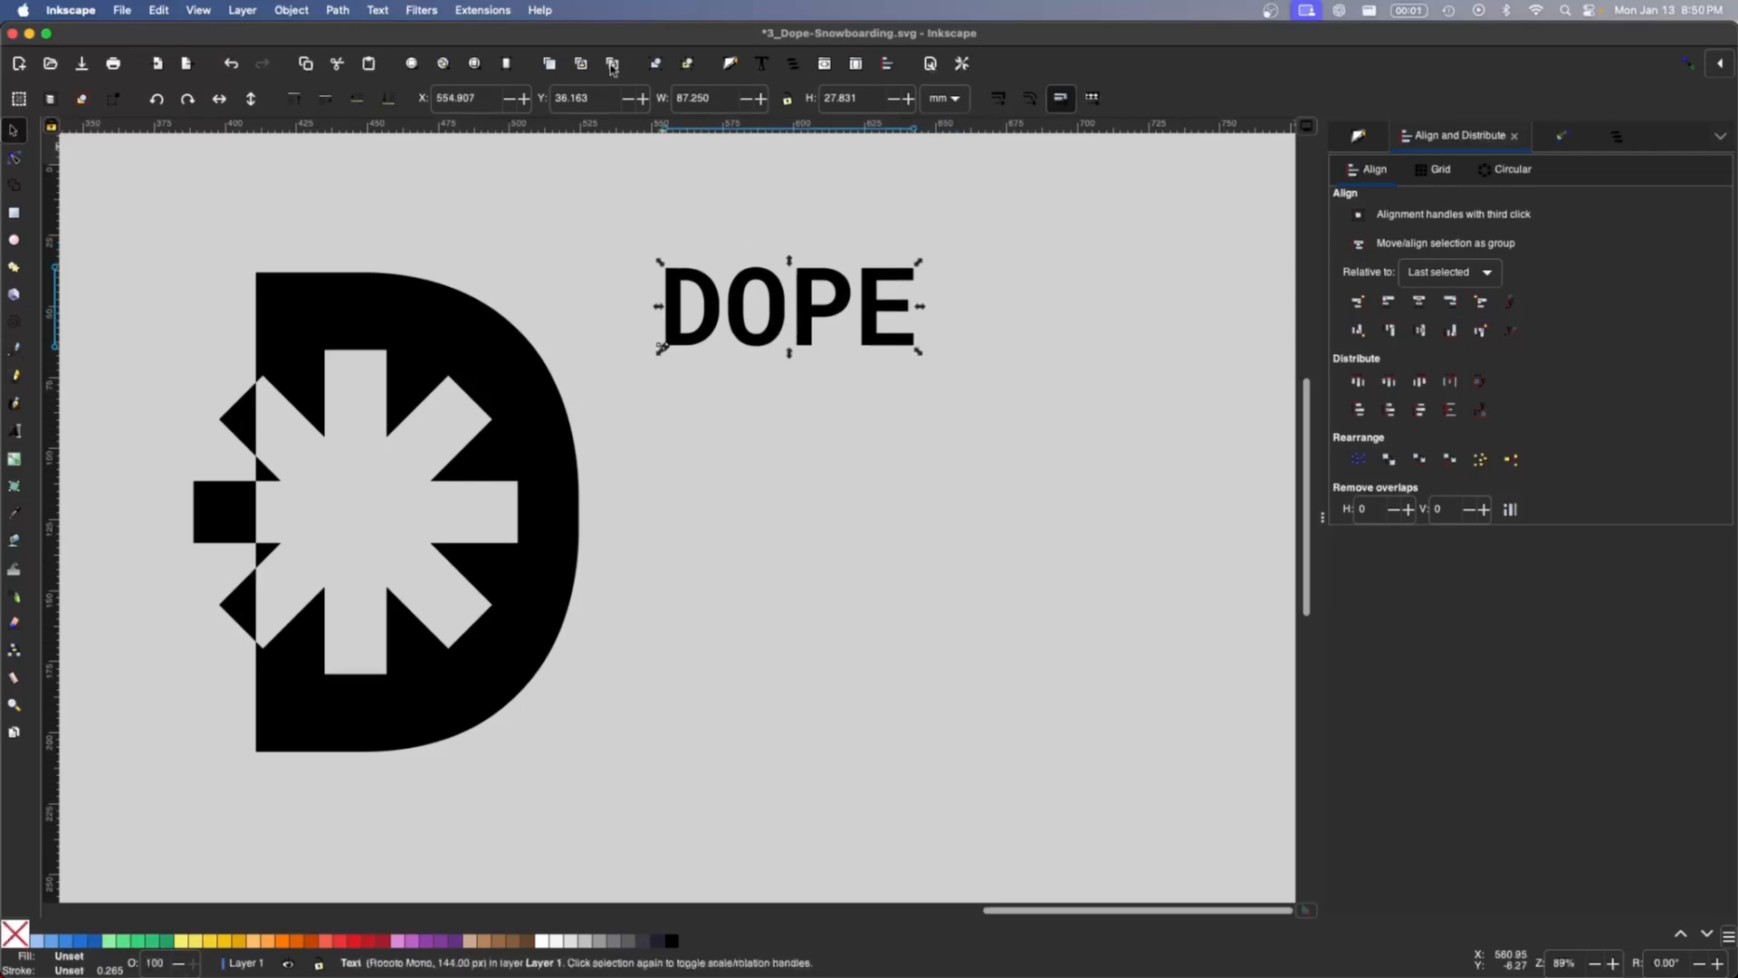
Step: Duplicate the DOPE text below the original and make the copy read "snowboarding" in the Light style
{"action": "left_click", "coordinate": [548, 64]}
{"action": "left_click_drag", "start_coordinate": [826, 320], "coordinate": [826, 434]}
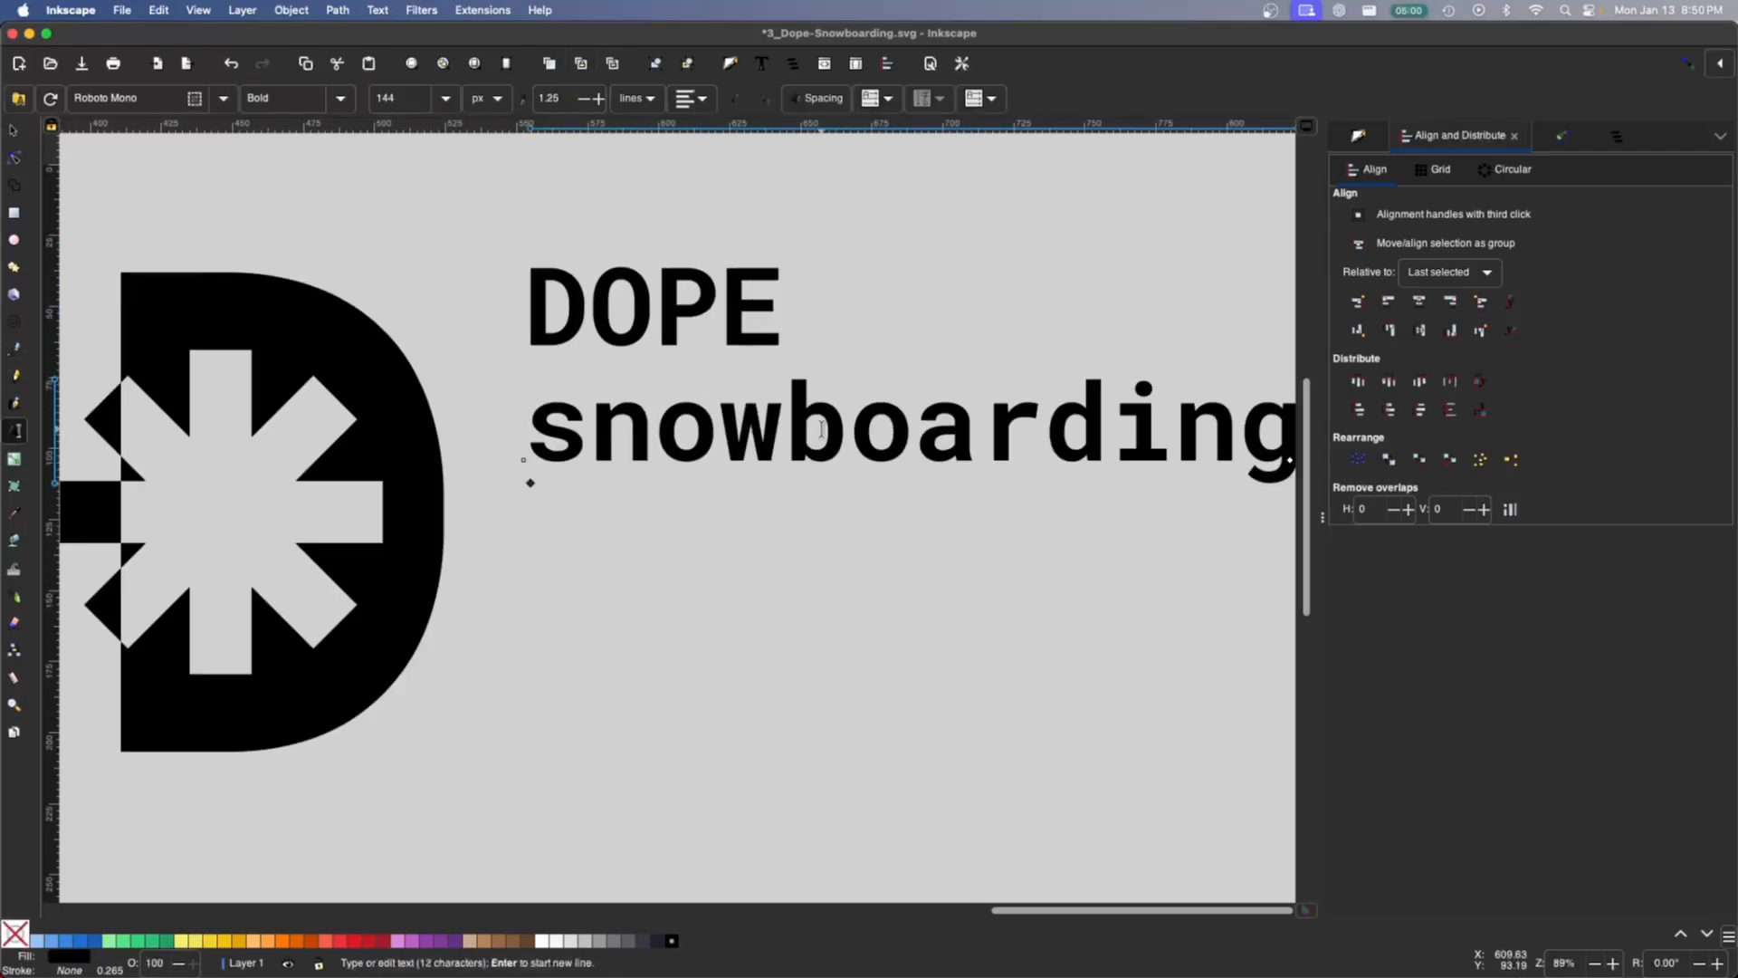
{"action": "key", "text": "ctrl+a"}
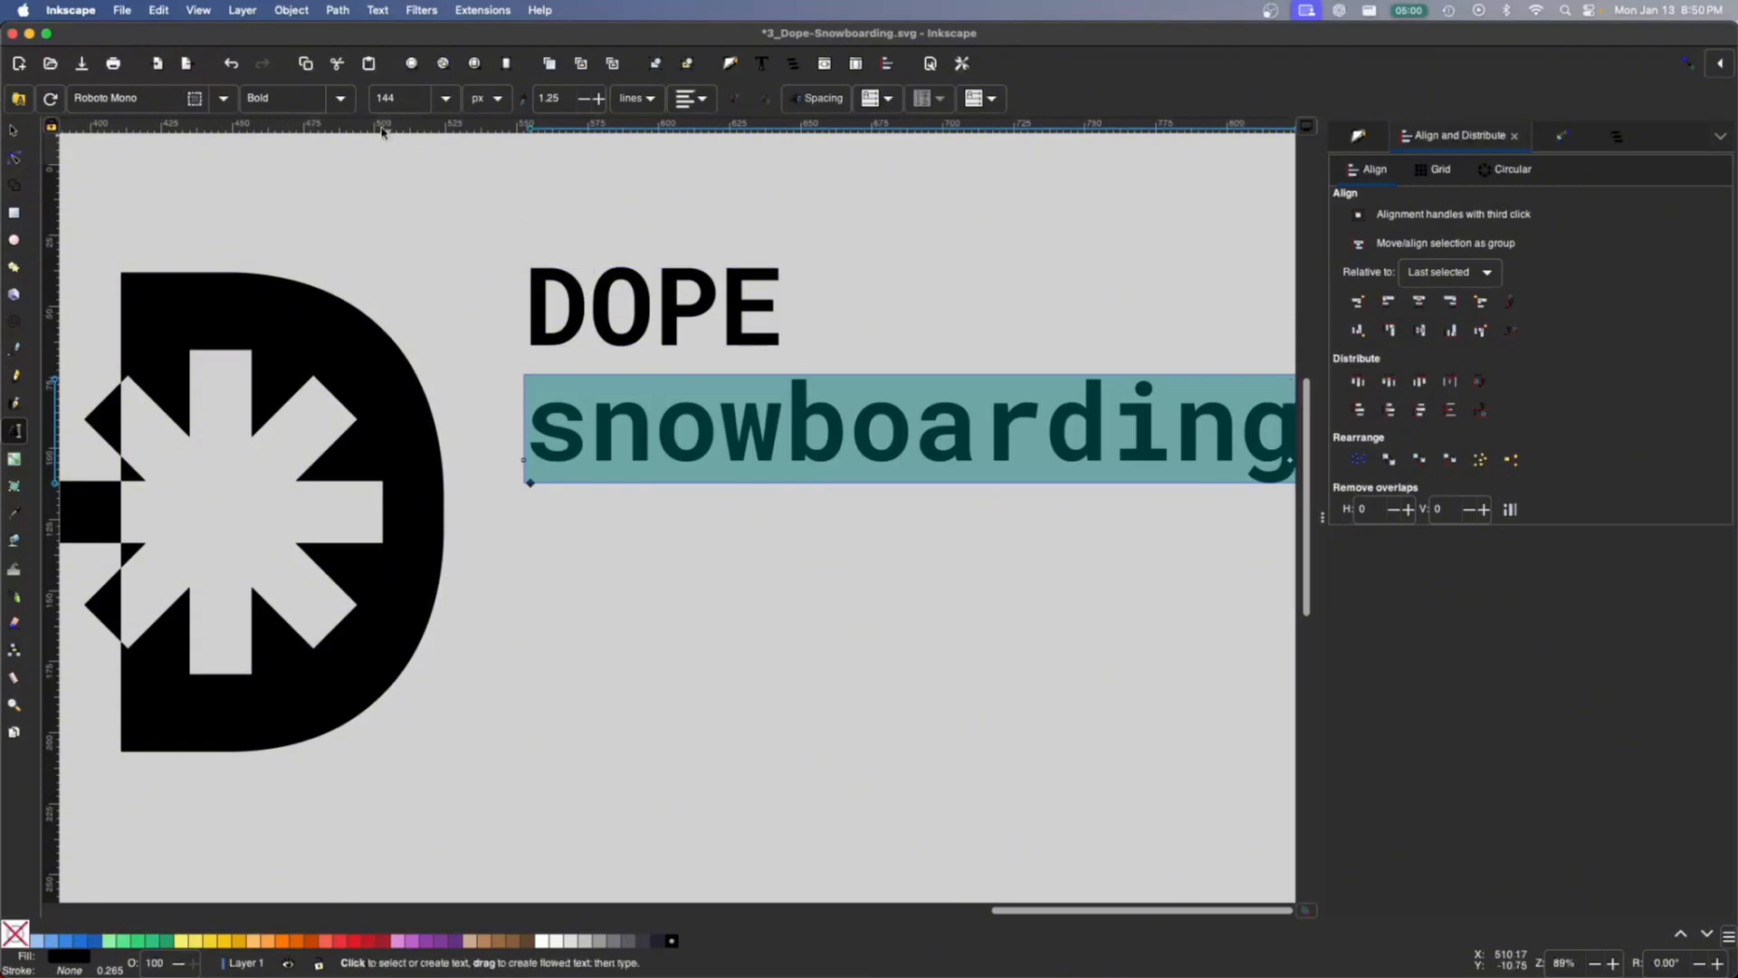
{"action": "left_click", "coordinate": [338, 99]}
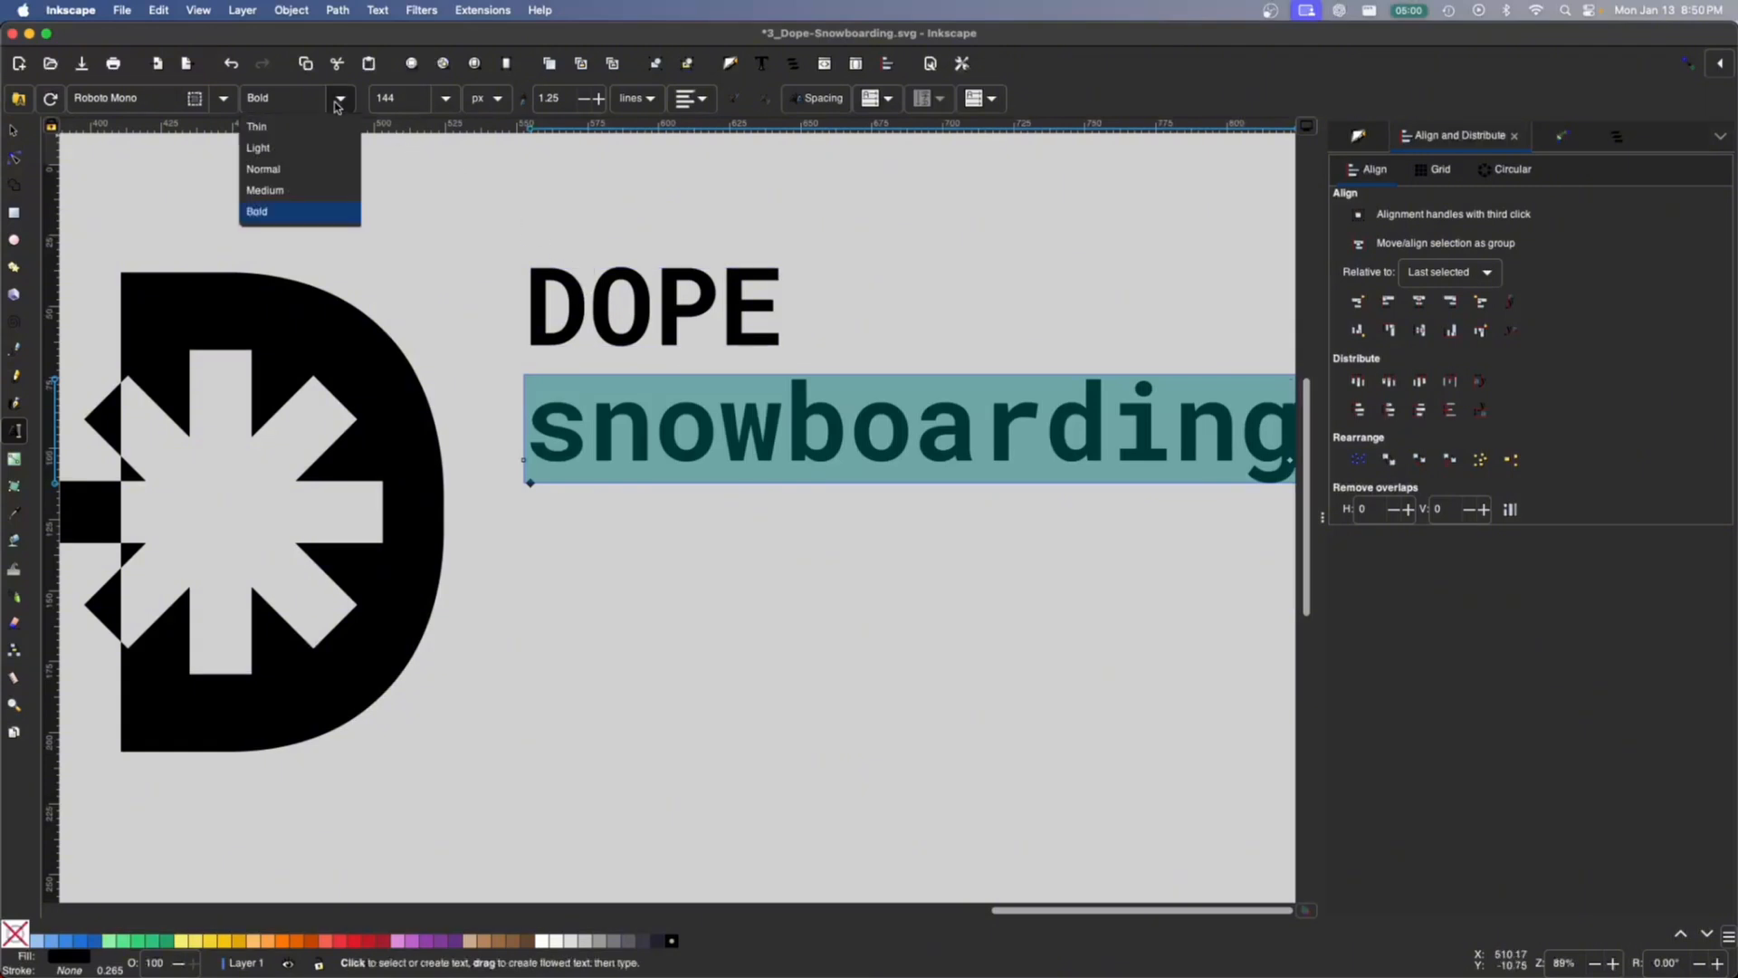
{"action": "left_click", "coordinate": [292, 151]}
{"action": "key", "text": "Escape"}
Step: Move the snowboarding text lower, away from DOPE, and set its letter spacing to -10 px
{"action": "key", "text": "s"}
{"action": "left_click_drag", "start_coordinate": [890, 448], "coordinate": [834, 618]}
{"action": "triple_click", "coordinate": [842, 608]}
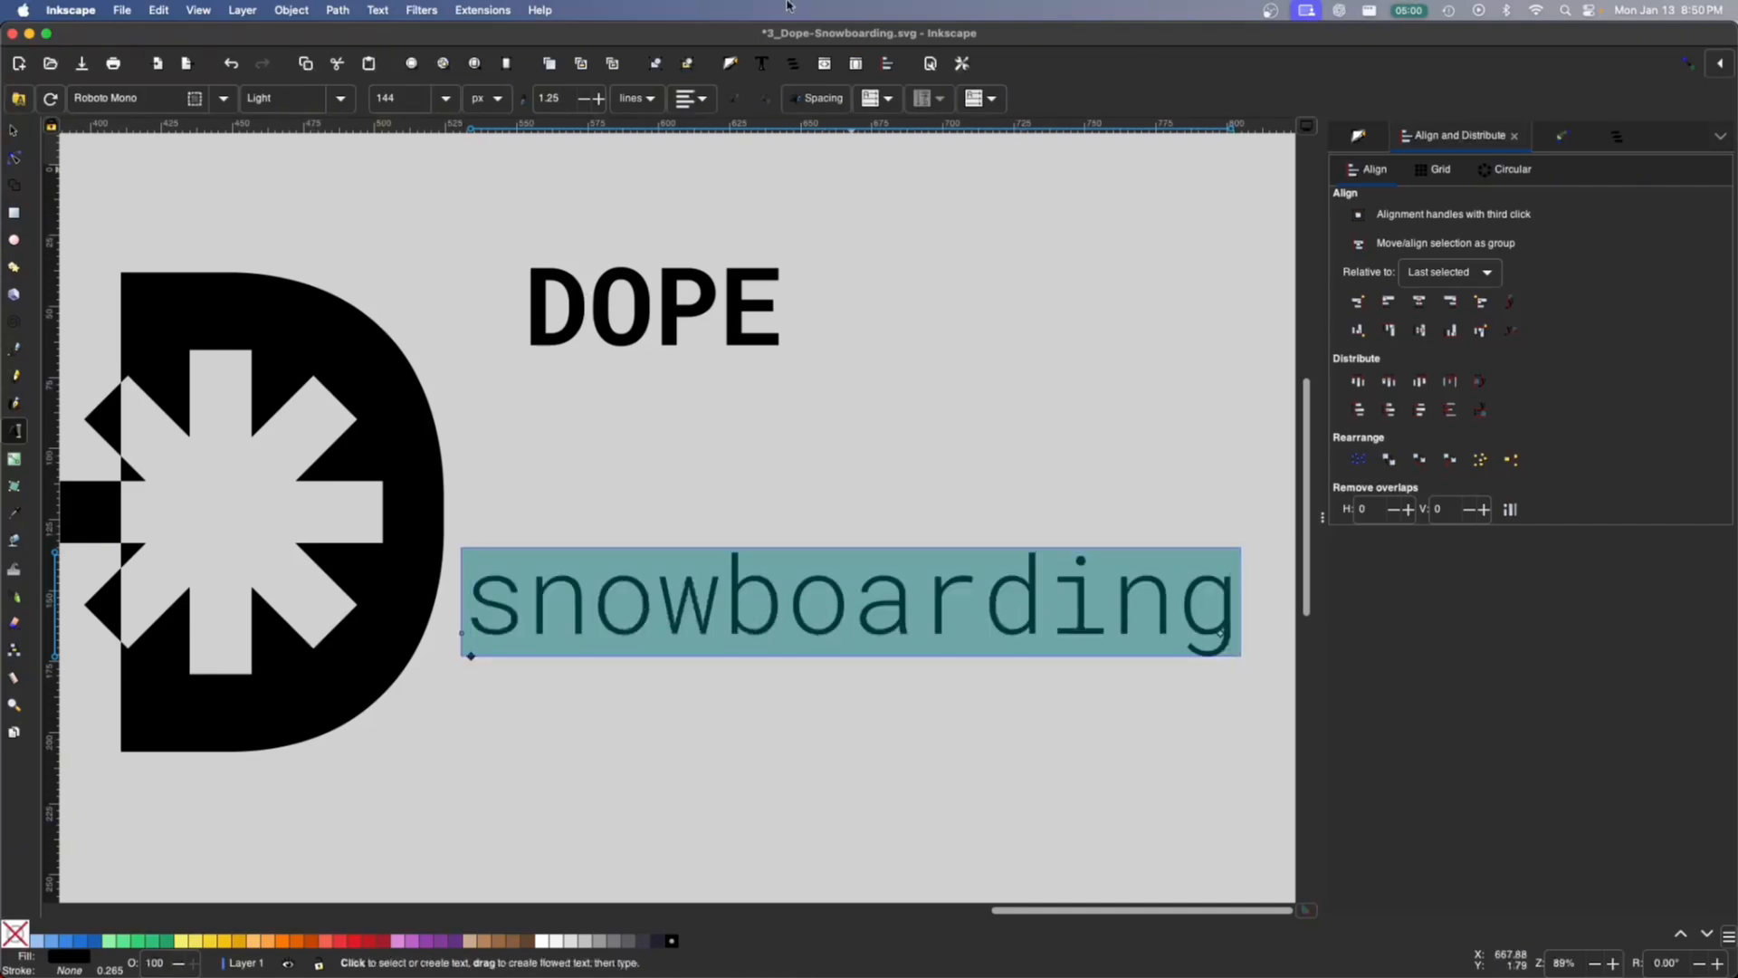
{"action": "left_click", "coordinate": [824, 99]}
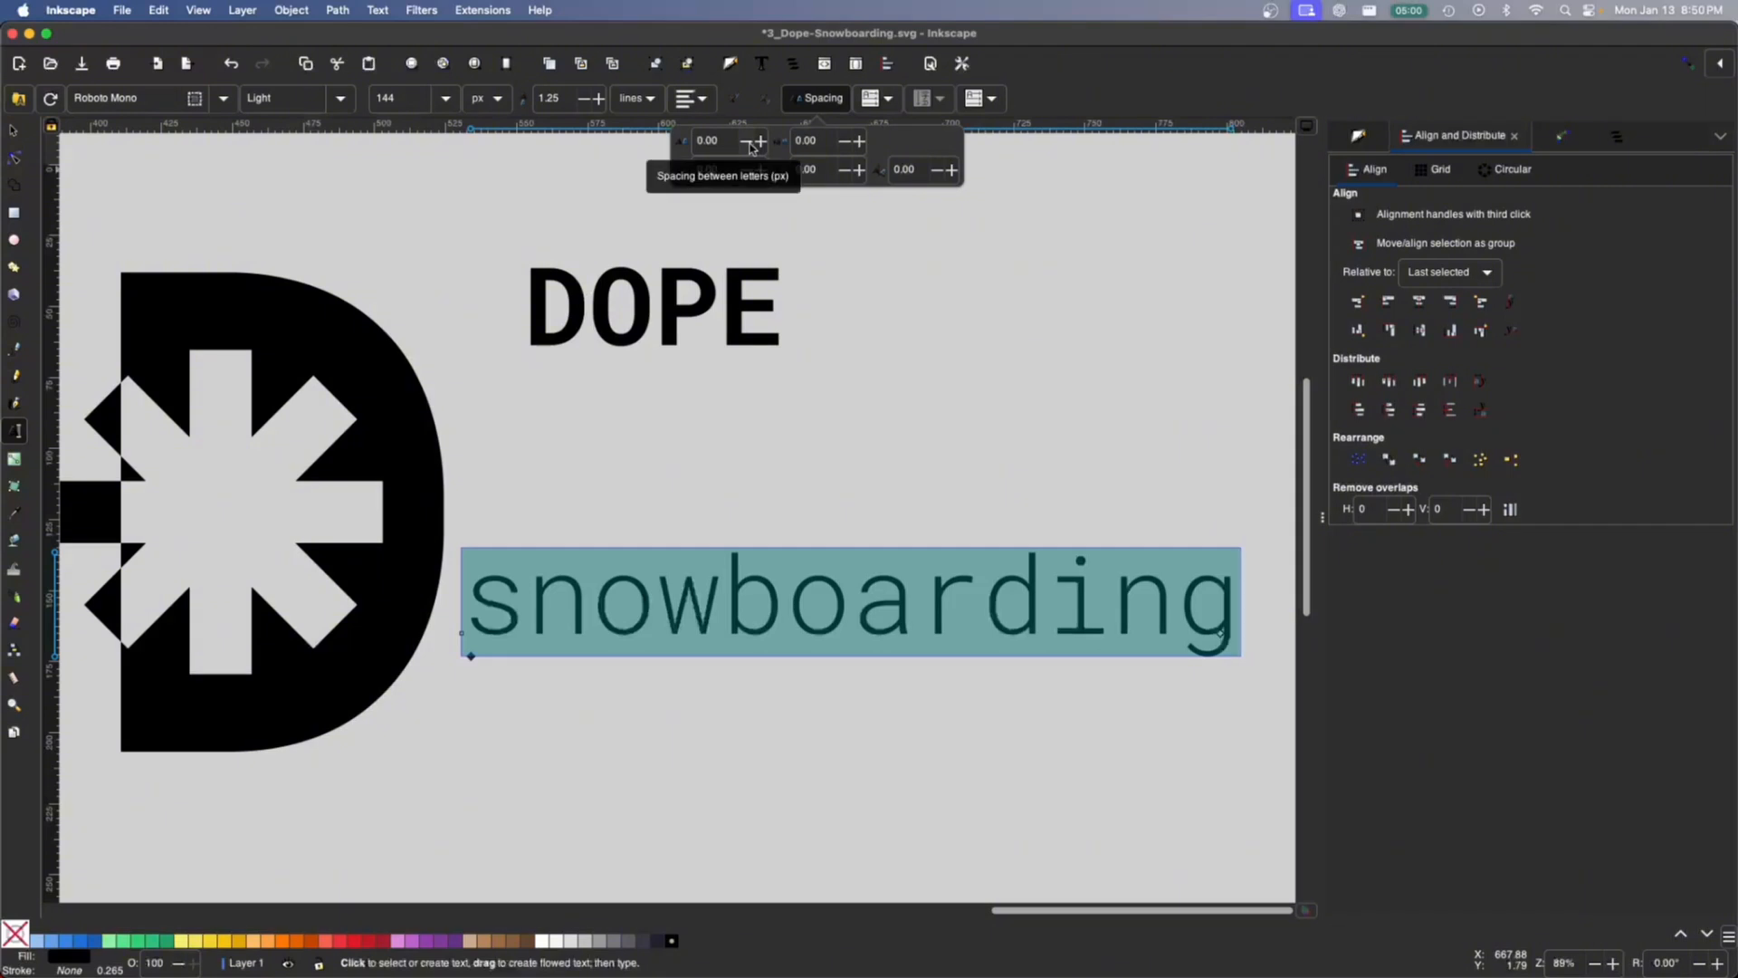
{"action": "scroll", "coordinate": [748, 142], "scroll_direction": "down", "scroll_amount": 5}
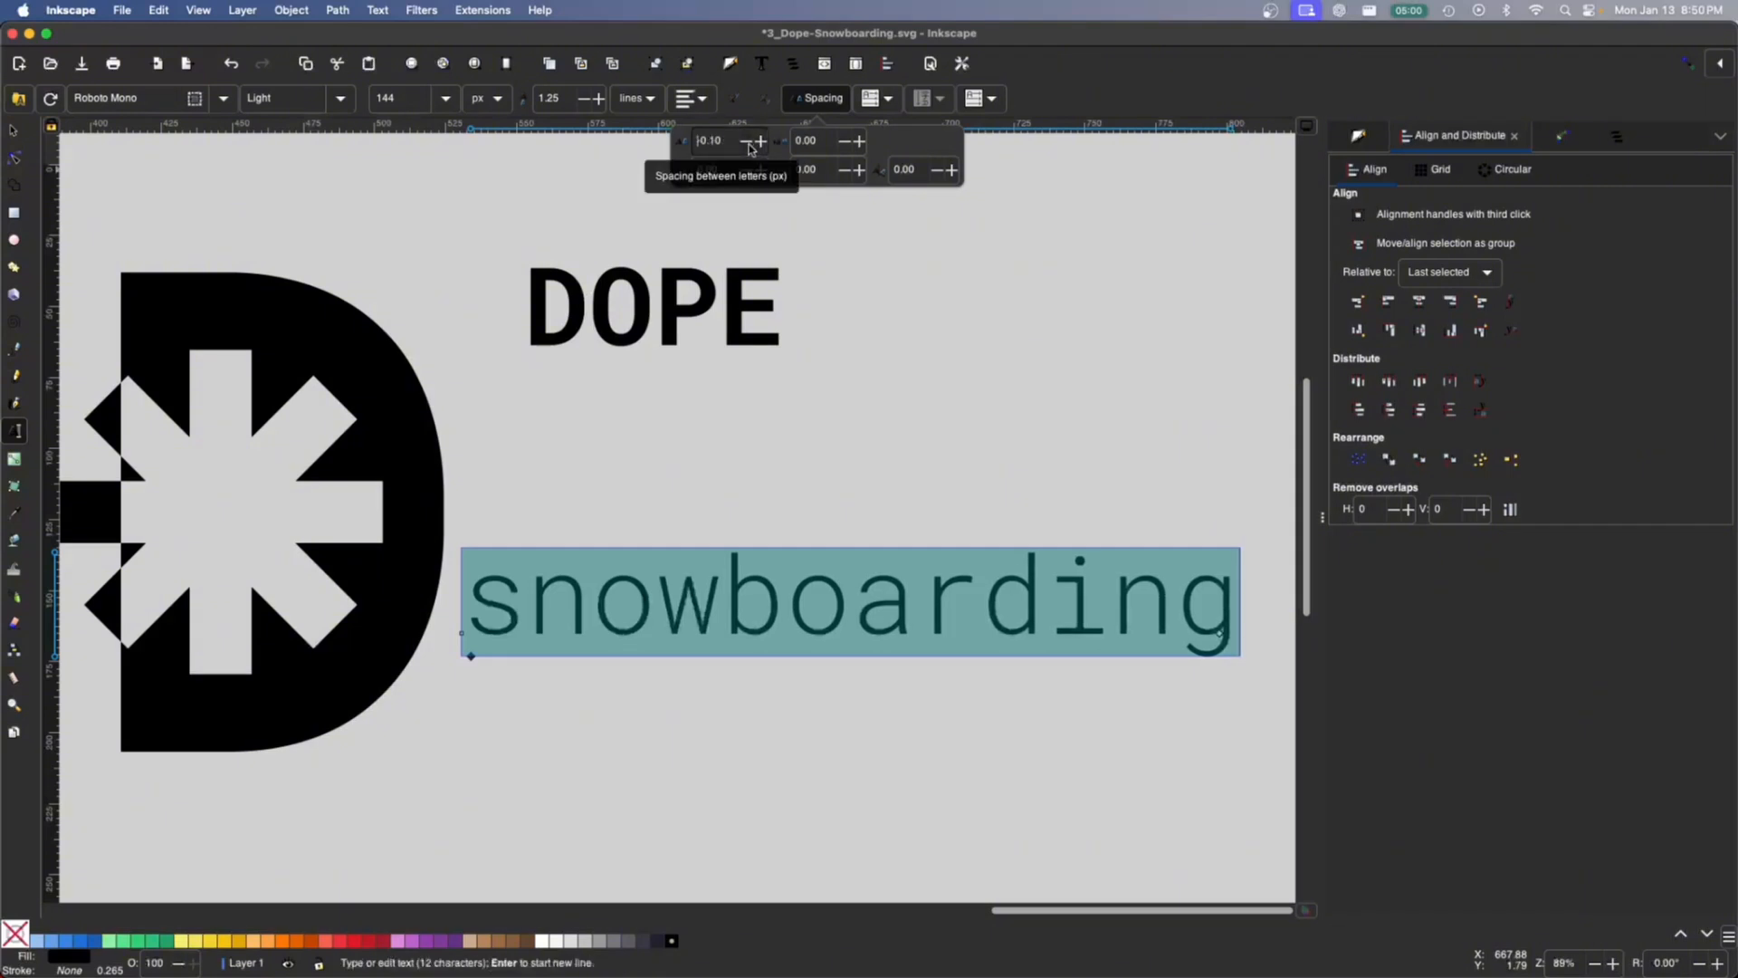
{"action": "scroll", "coordinate": [749, 142], "scroll_direction": "down", "scroll_amount": 20}
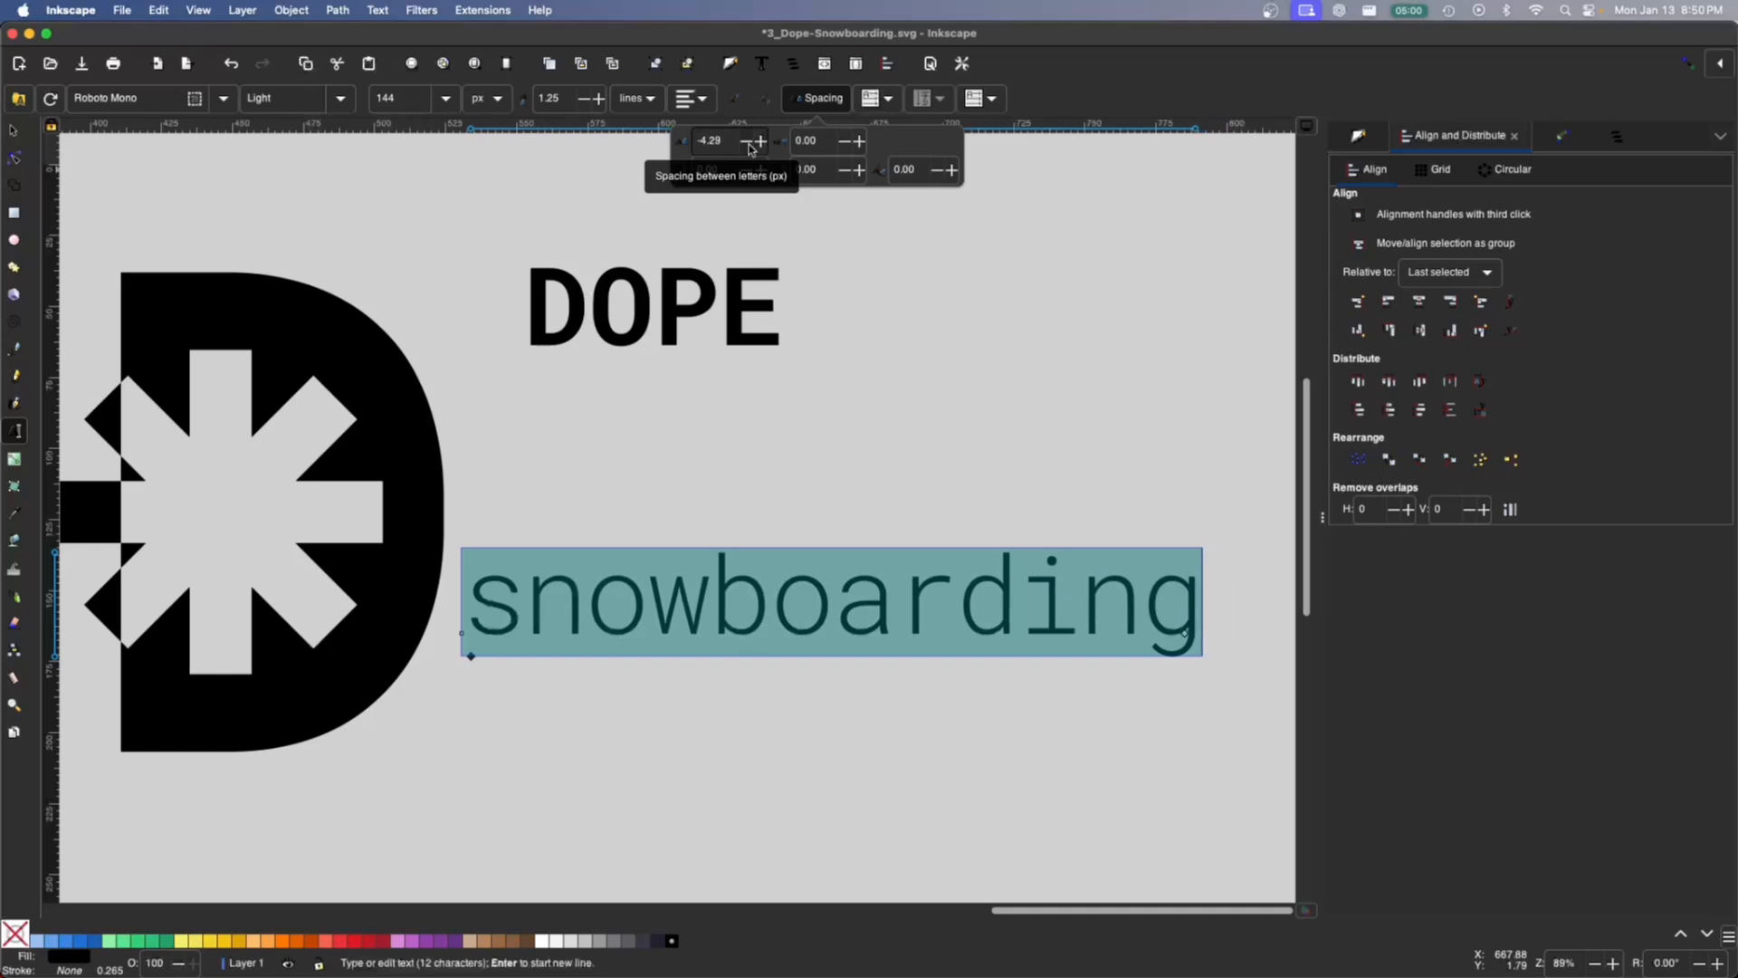
{"action": "scroll", "coordinate": [748, 142], "scroll_direction": "down", "scroll_amount": 2}
{"action": "scroll", "coordinate": [703, 142], "scroll_direction": "down", "scroll_amount": 3}
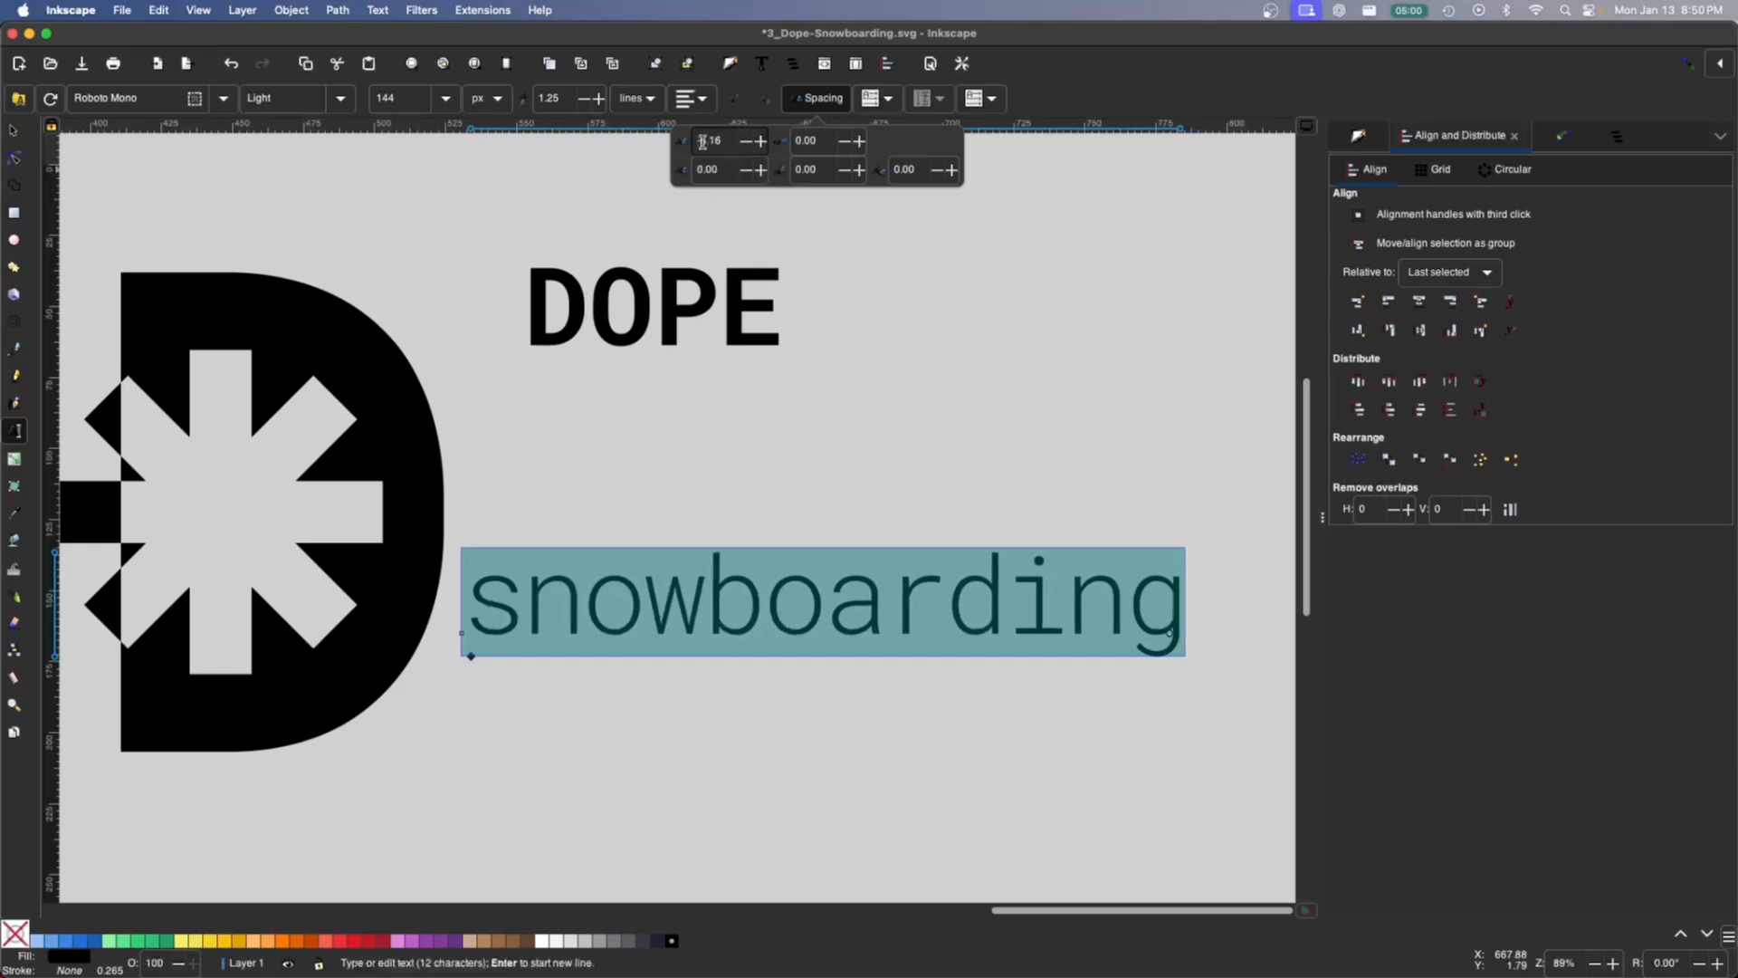
{"action": "type", "text": "-10"}
{"action": "key", "text": "Return"}
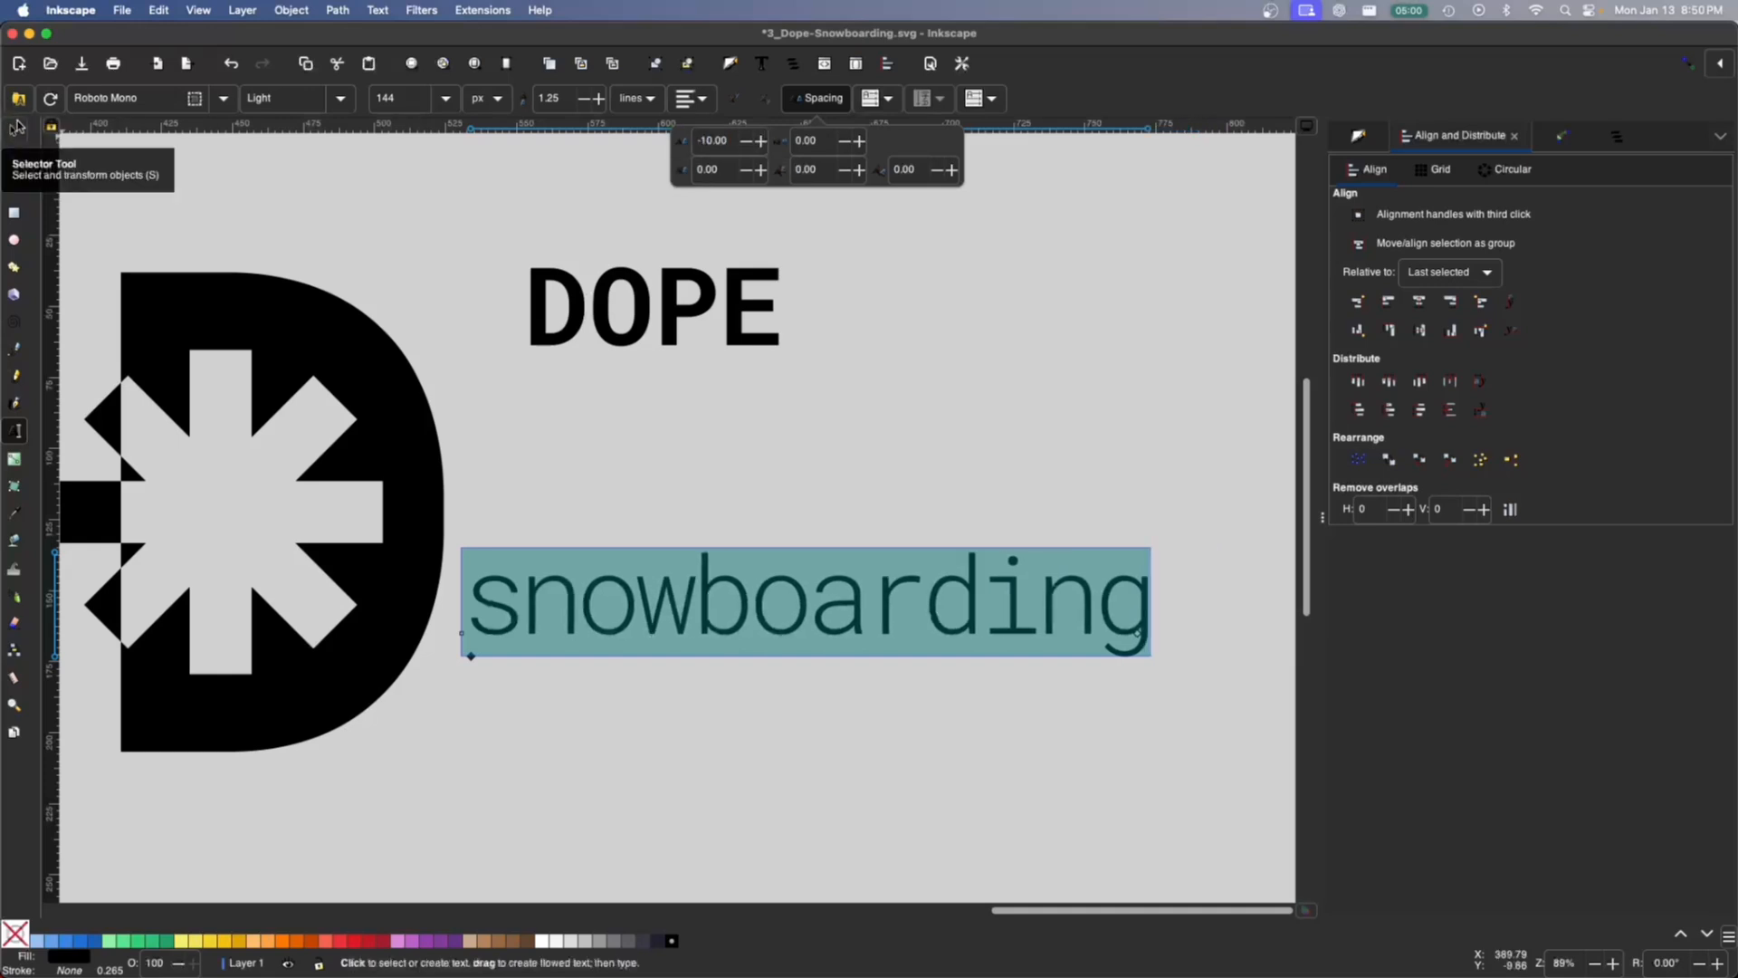
Step: Bring DOPE down closer to the snowboarding text and set its letter spacing to -10 px
{"action": "left_click", "coordinate": [13, 132]}
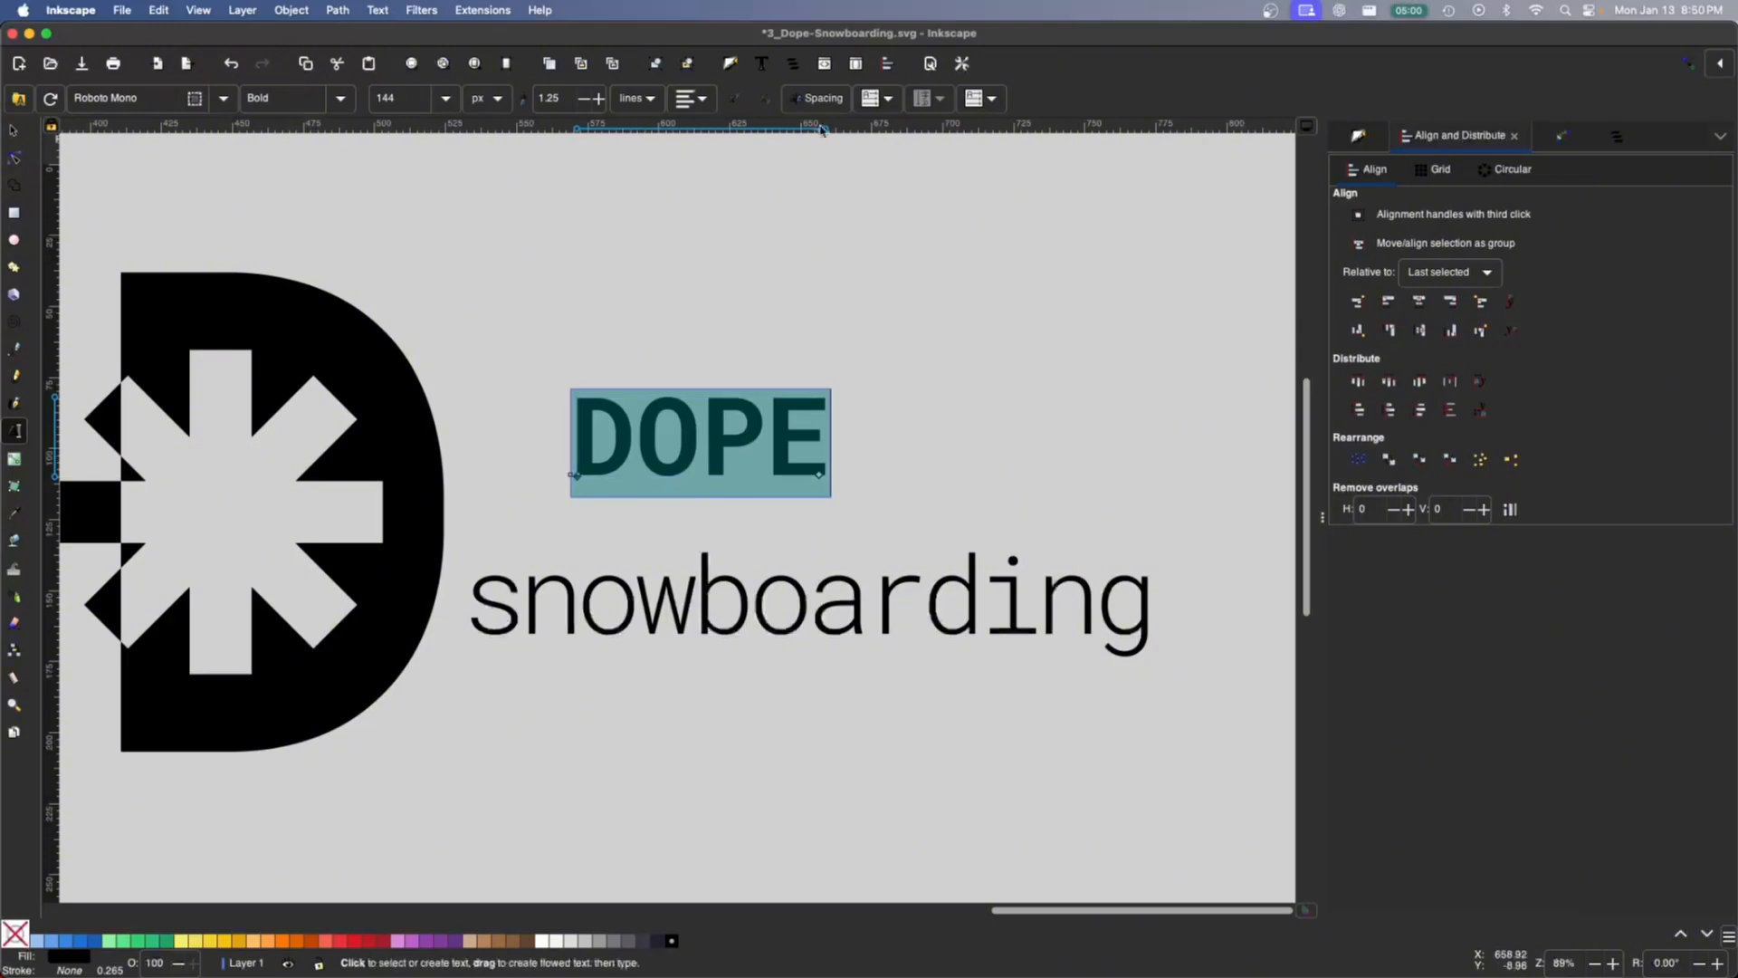
{"action": "left_click", "coordinate": [814, 100]}
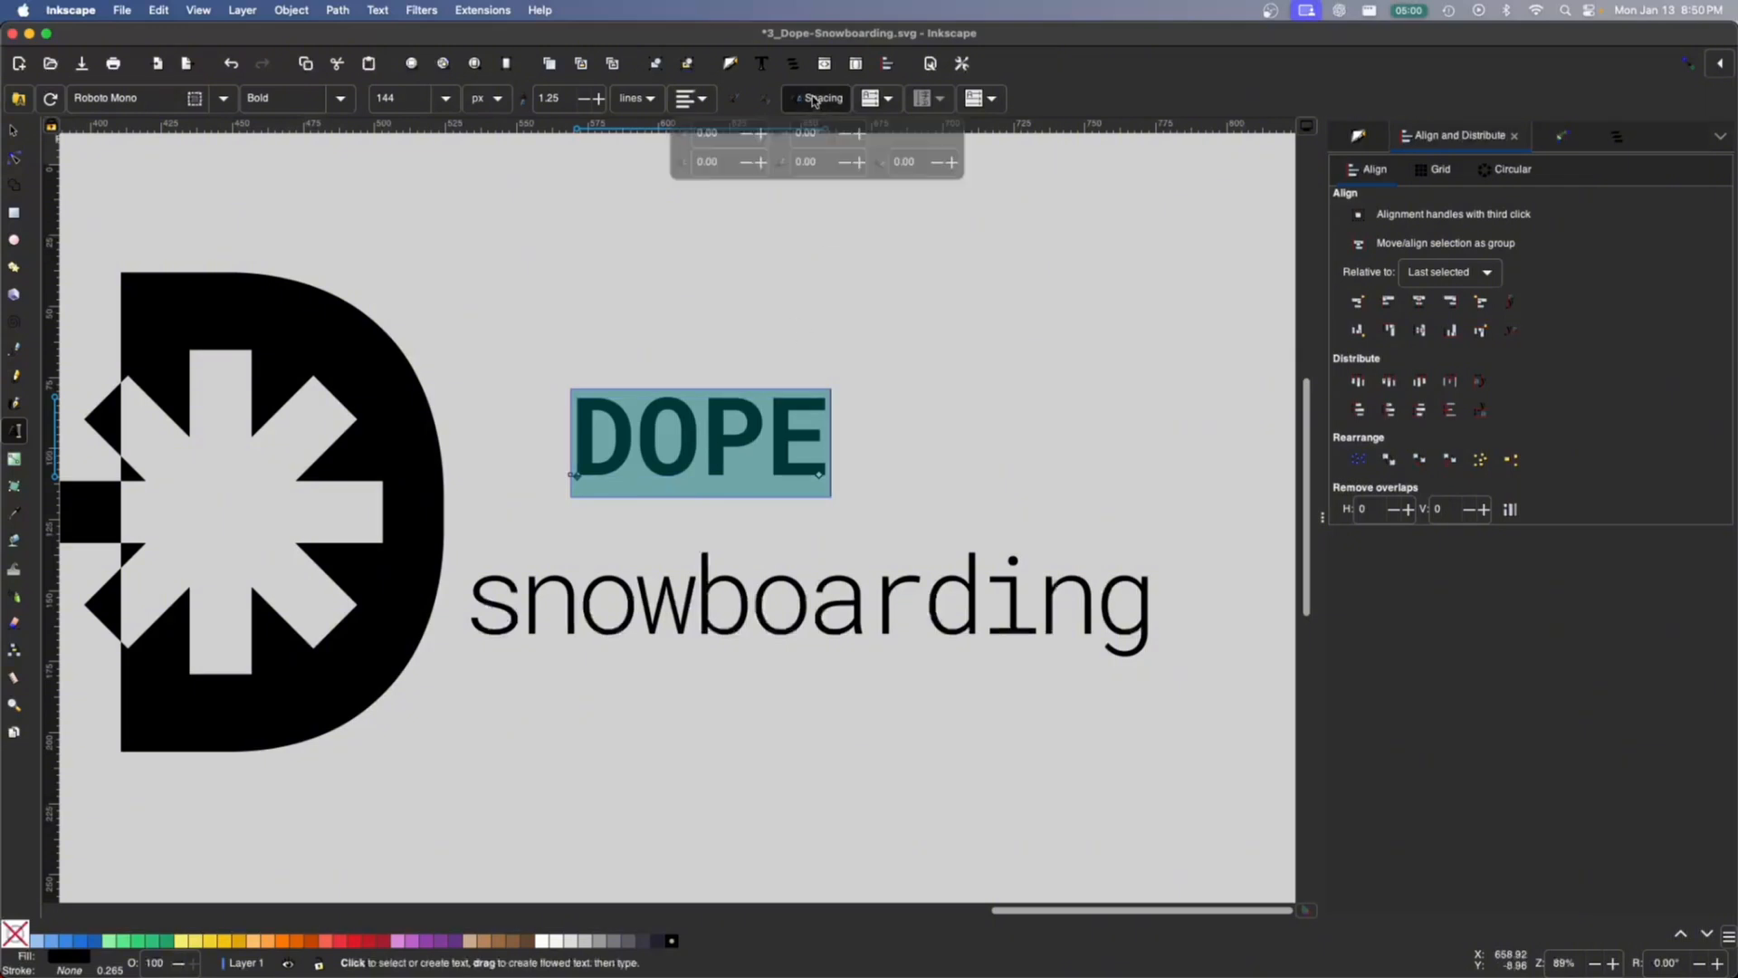
{"action": "triple_click", "coordinate": [699, 142]}
{"action": "type", "text": "-10"}
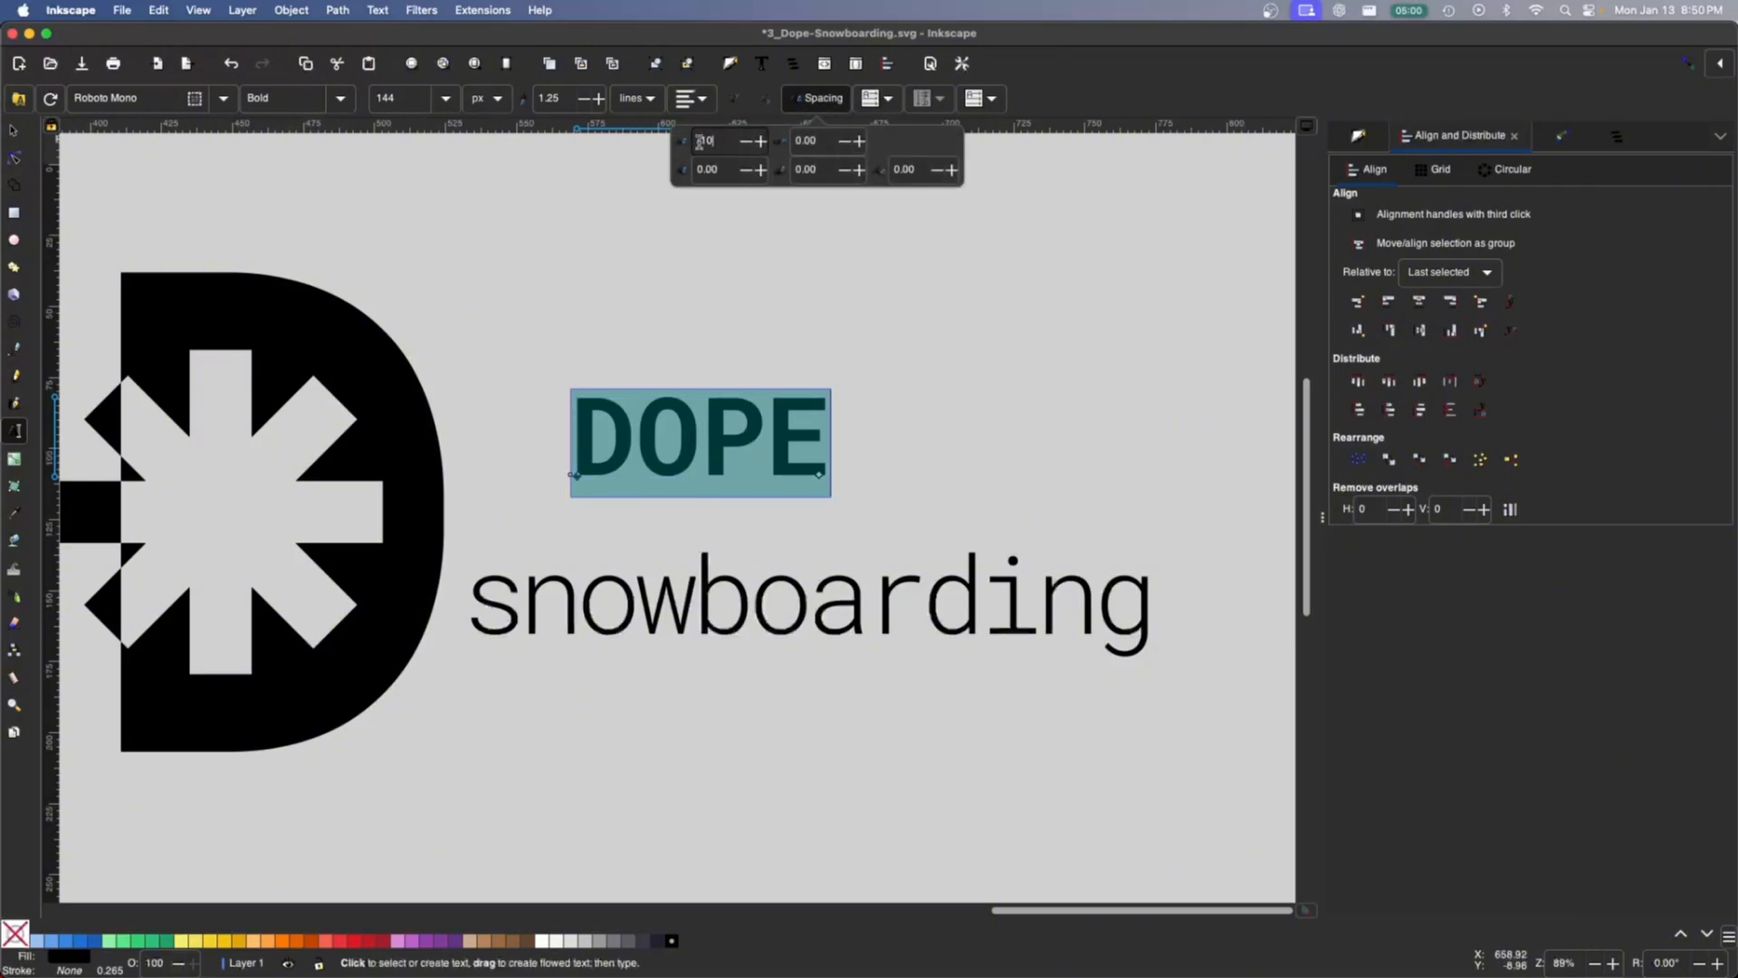
{"action": "key", "text": "Return"}
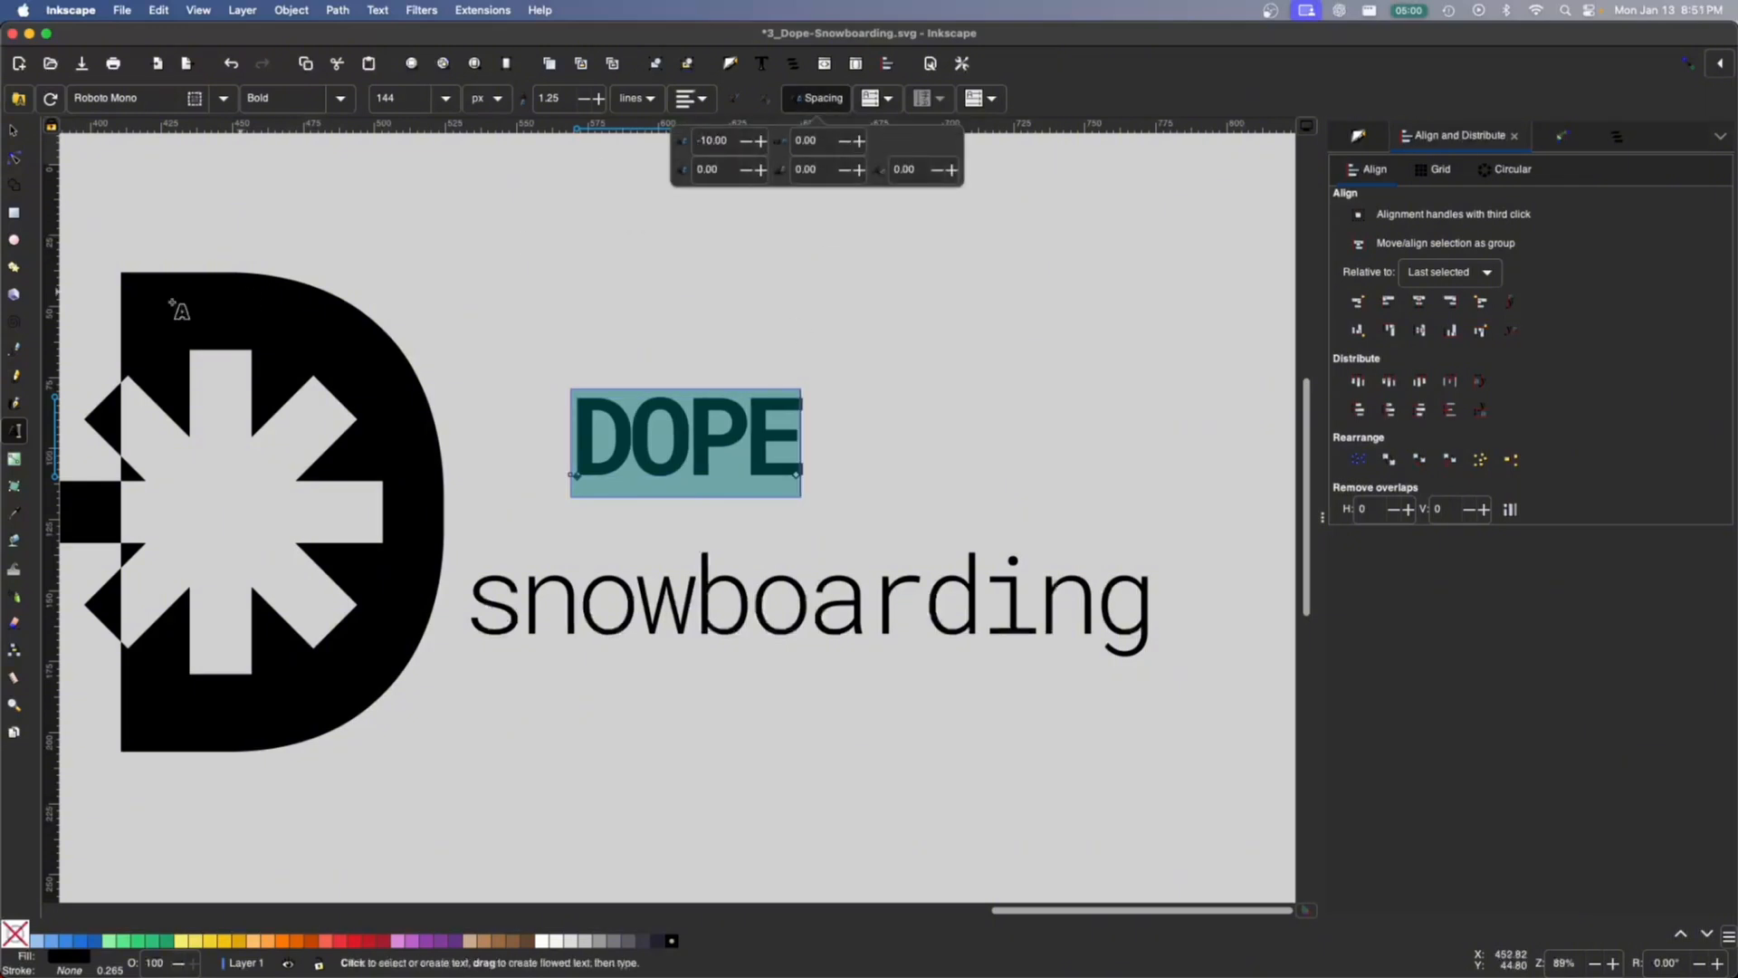
Step: Place DOPE just above the start of the snowboarding text, with the left edges of both texts aligned
{"action": "left_click", "coordinate": [12, 130]}
{"action": "left_click_drag", "start_coordinate": [656, 438], "coordinate": [555, 525]}
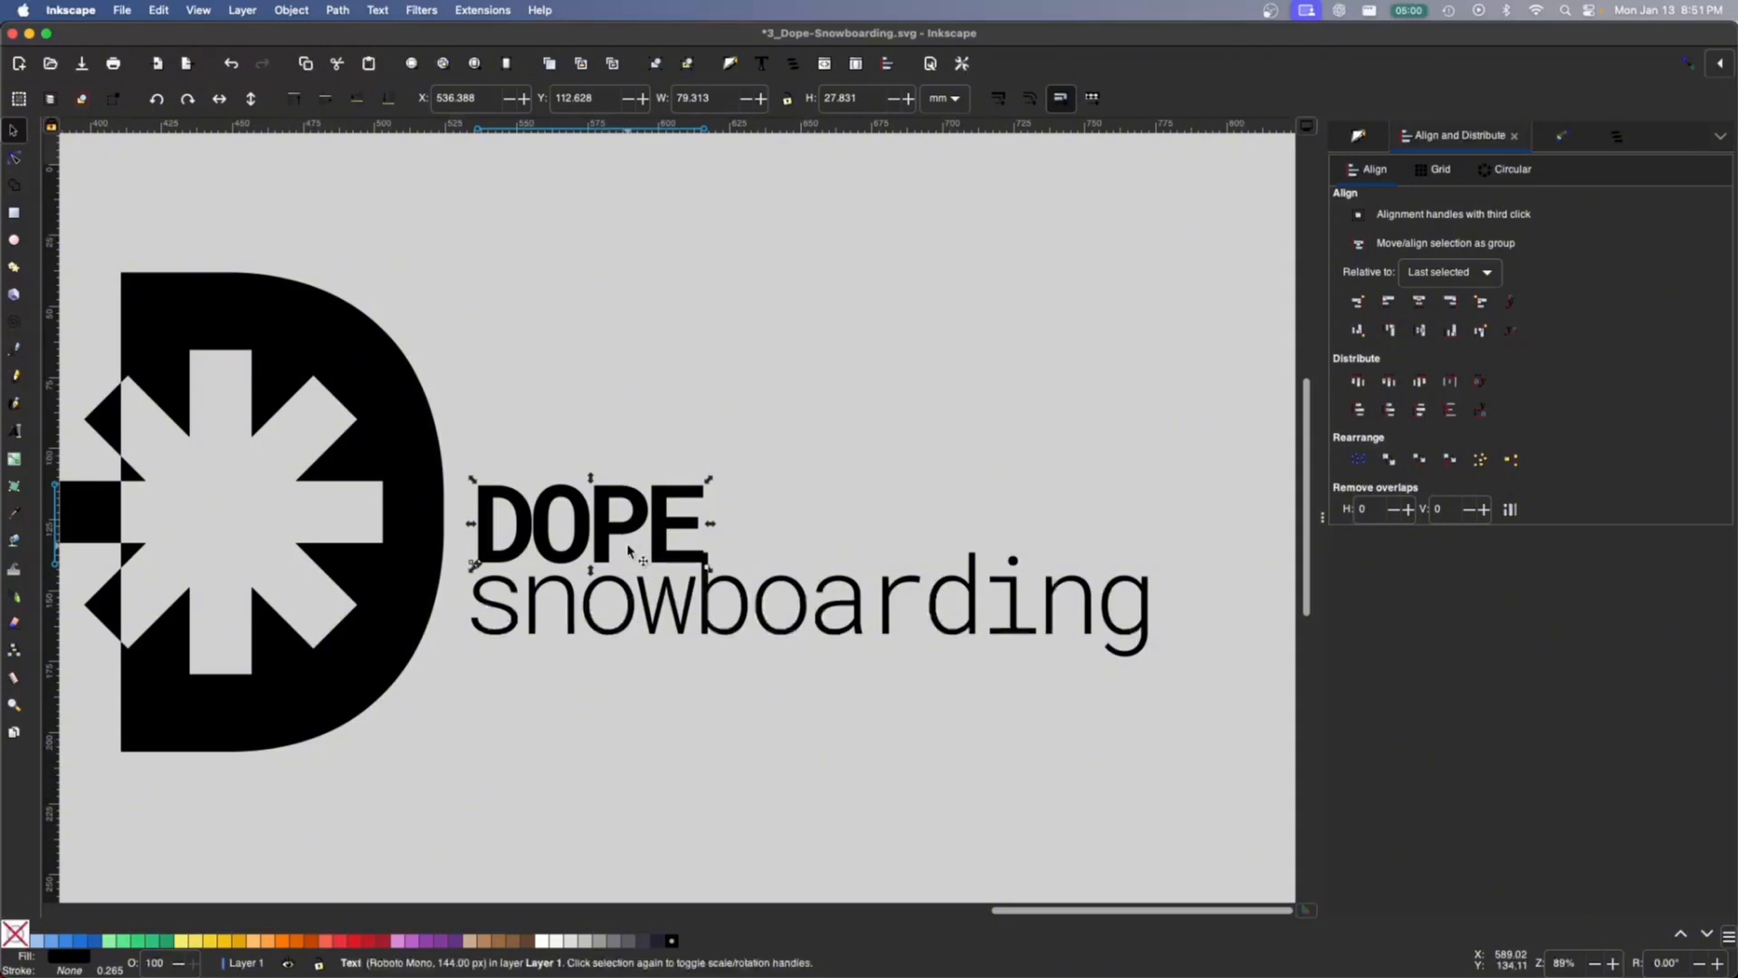
{"action": "left_click", "coordinate": [648, 597], "text": "shift"}
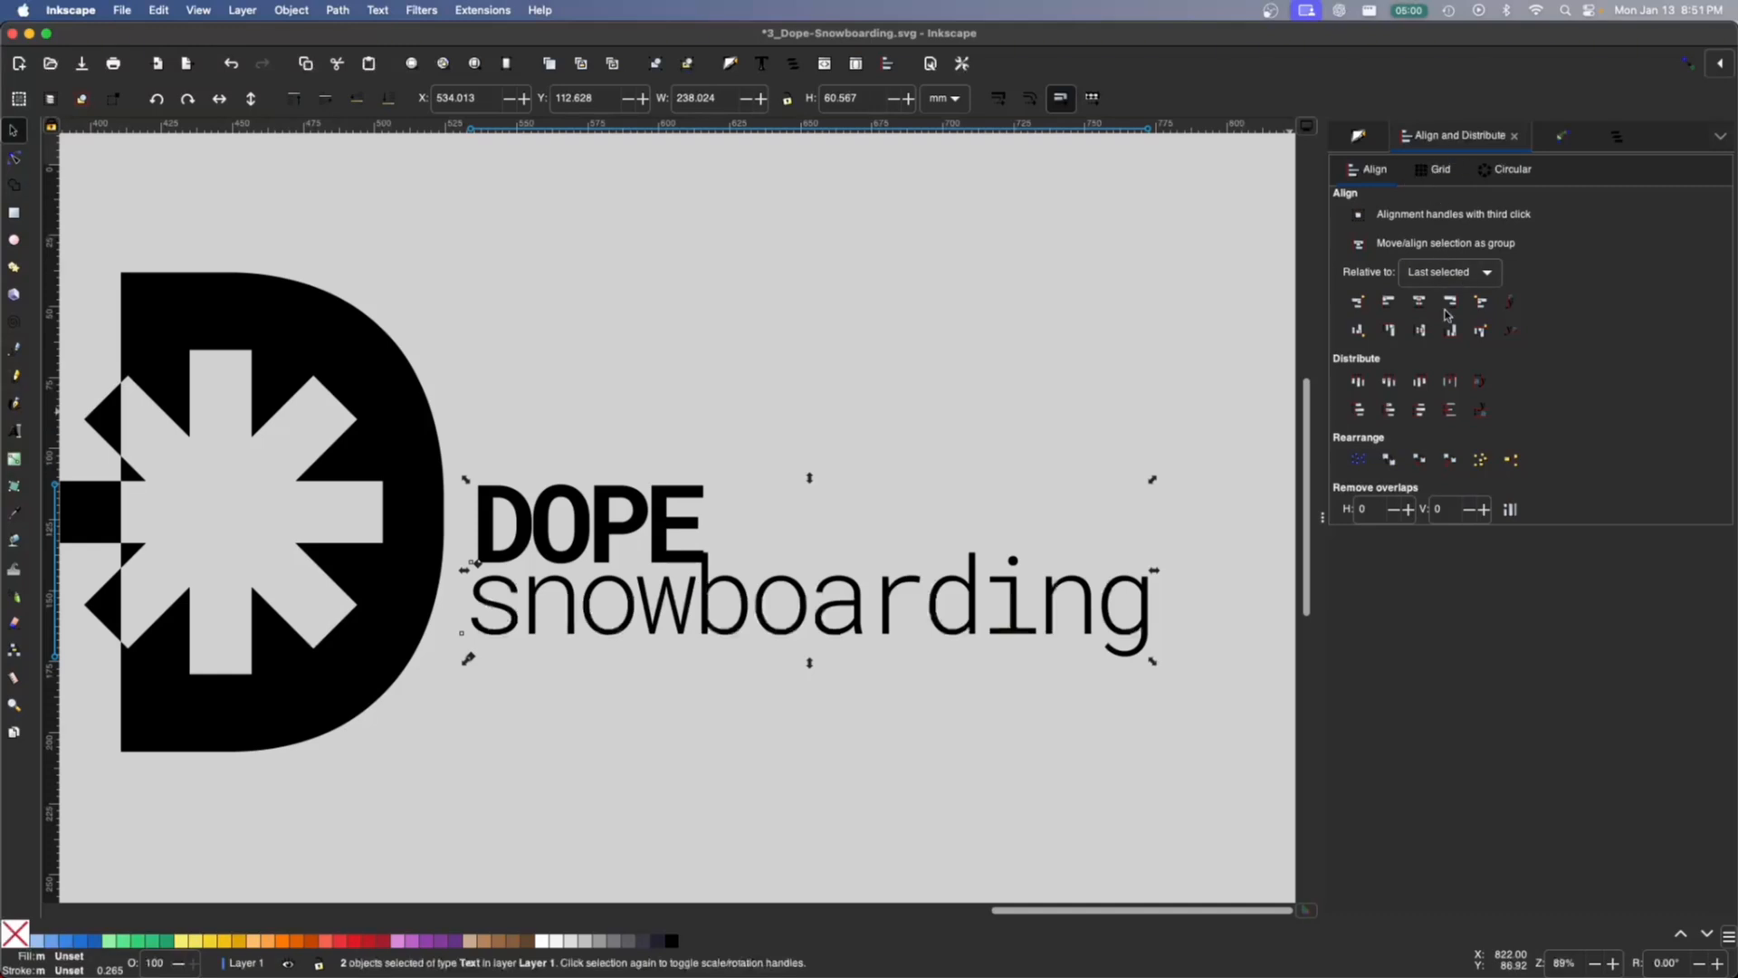
{"action": "left_click", "coordinate": [1385, 306]}
{"action": "mouse_move", "coordinate": [651, 545]}
{"action": "left_mouse_down"}
{"action": "mouse_move", "coordinate": [655, 418]}
{"action": "mouse_move", "coordinate": [664, 537]}
{"action": "left_mouse_up"}
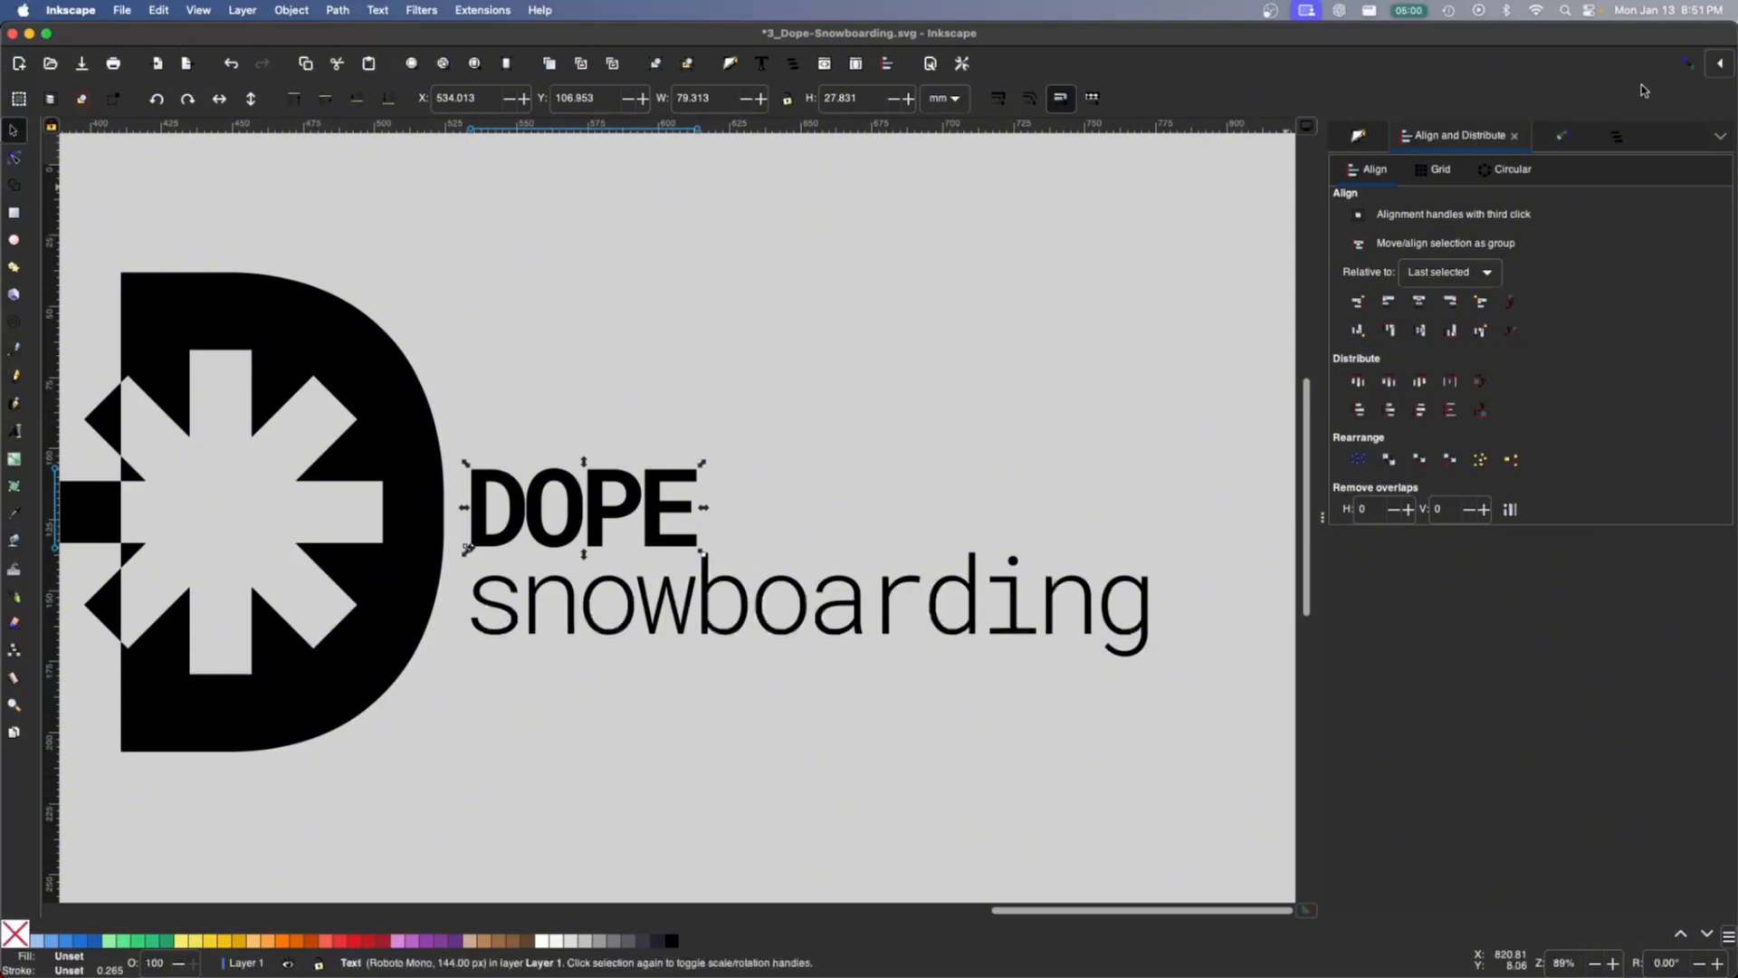
Step: Turn on snapping and scale DOPE up proportionally to the full width of the snowboarding text, 238.024 mm
{"action": "left_click", "coordinate": [1689, 64]}
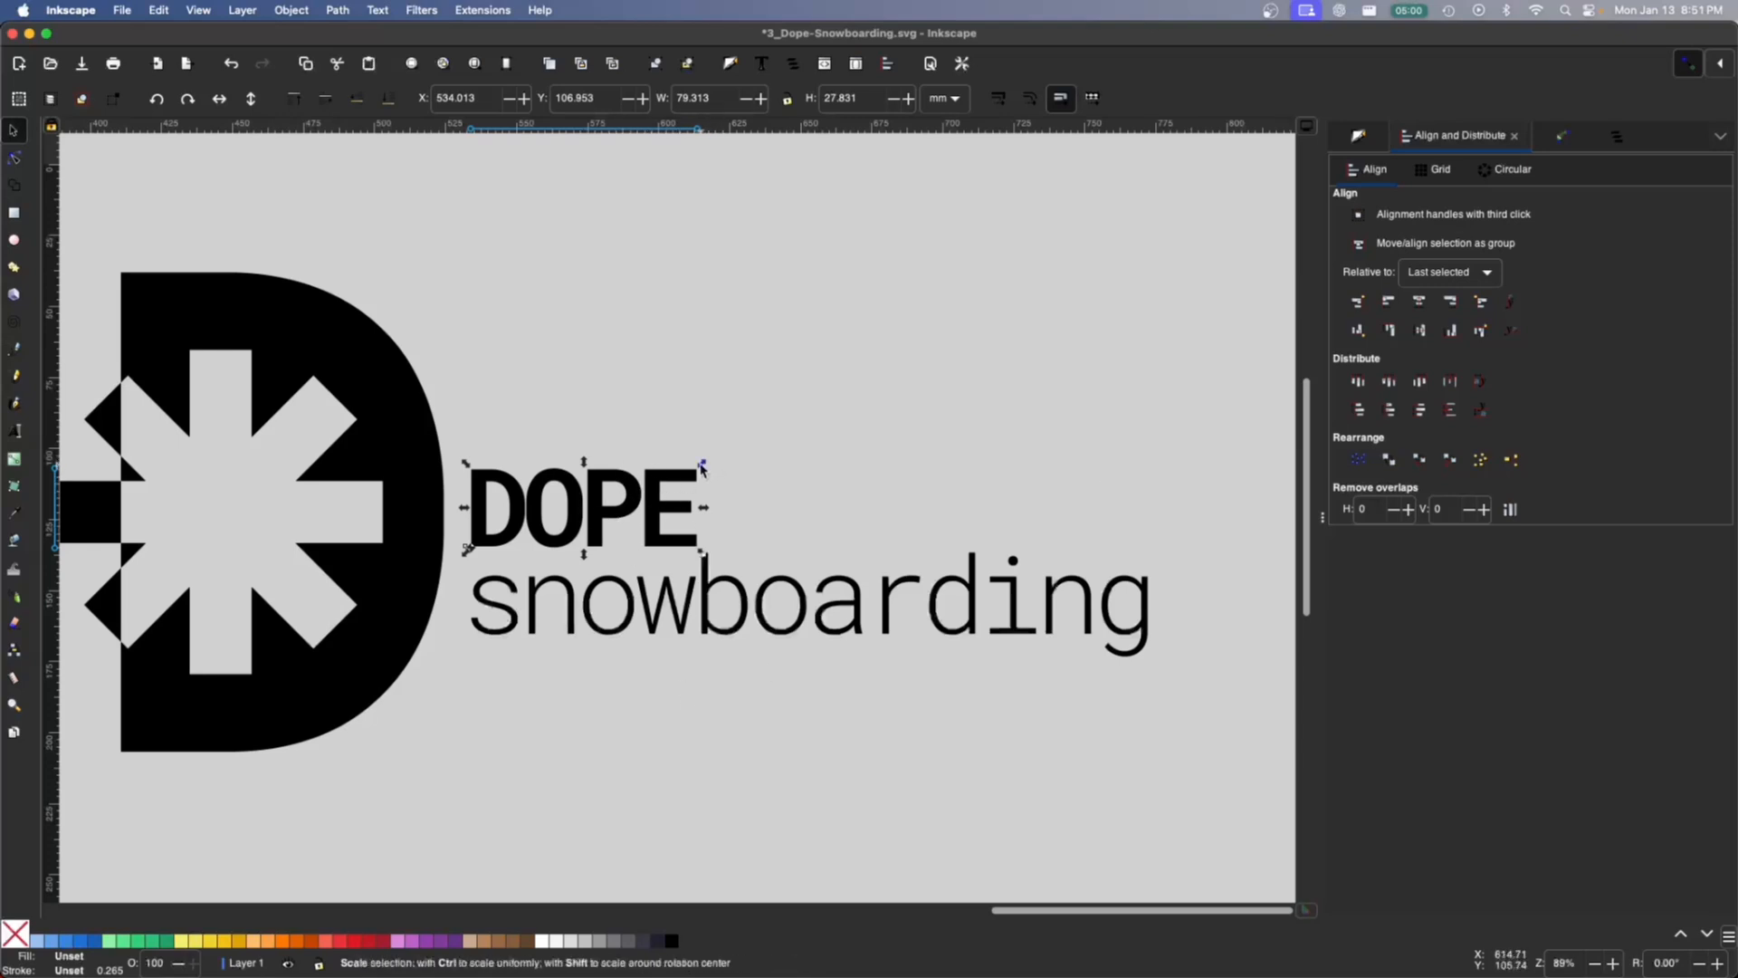
{"action": "left_click_drag", "start_coordinate": [702, 466], "coordinate": [1159, 214]}
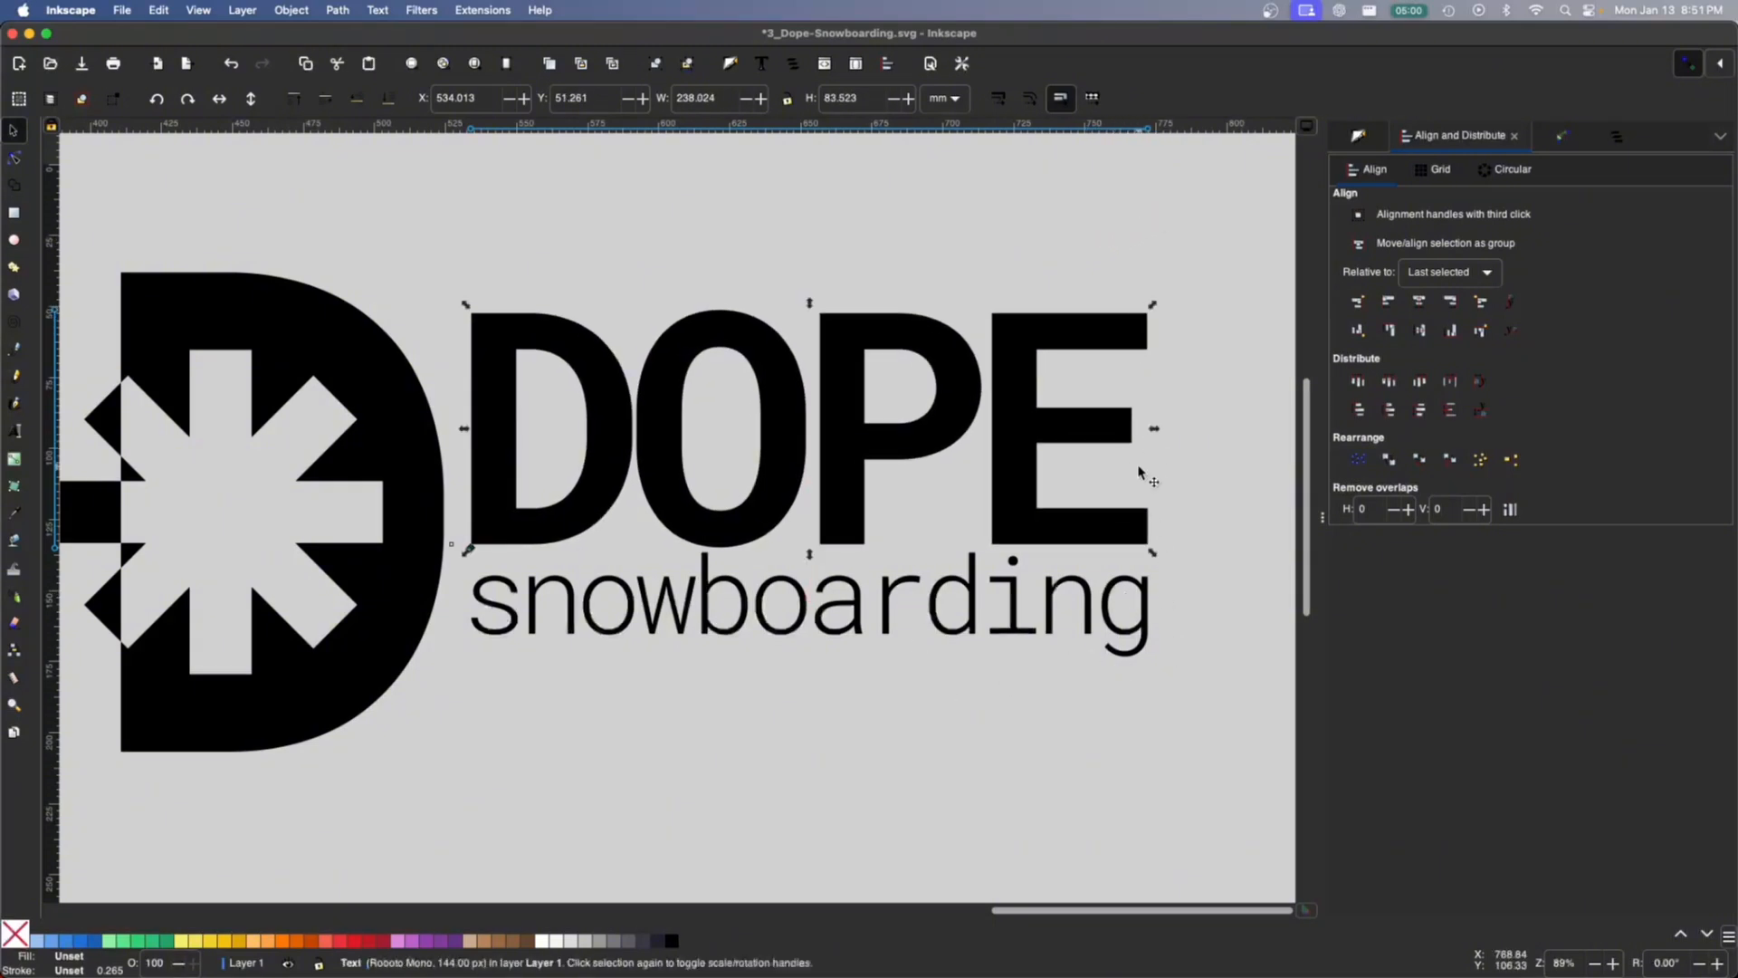
Step: Lower the snowboarding text slightly to leave a small even gap beneath the enlarged DOPE
{"action": "left_click", "coordinate": [858, 638]}
{"action": "left_click_drag", "start_coordinate": [858, 639], "coordinate": [858, 654]}
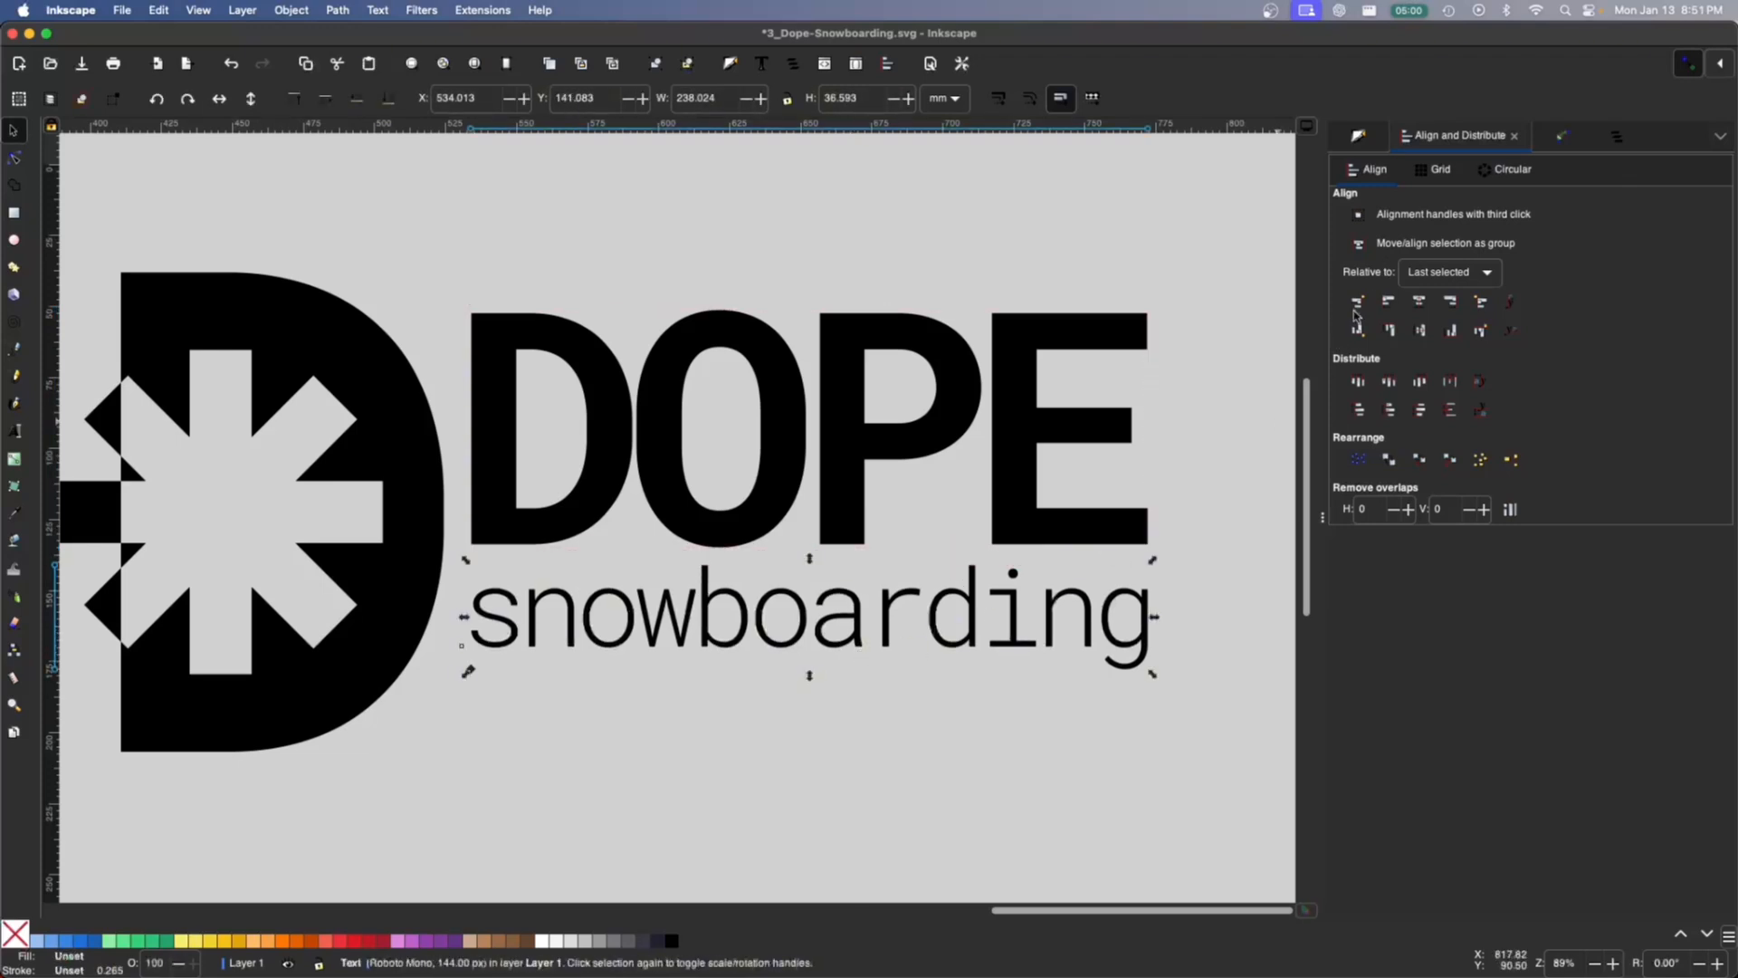
{"action": "left_click", "coordinate": [896, 703]}
{"action": "left_click", "coordinate": [883, 649]}
{"action": "left_click_drag", "start_coordinate": [883, 649], "coordinate": [888, 640]}
Step: Move DOPE and snowboarding down together beside the emblem and group the two texts
{"action": "left_click", "coordinate": [842, 536], "text": "shift"}
{"action": "left_click_drag", "start_coordinate": [842, 525], "coordinate": [841, 540]}
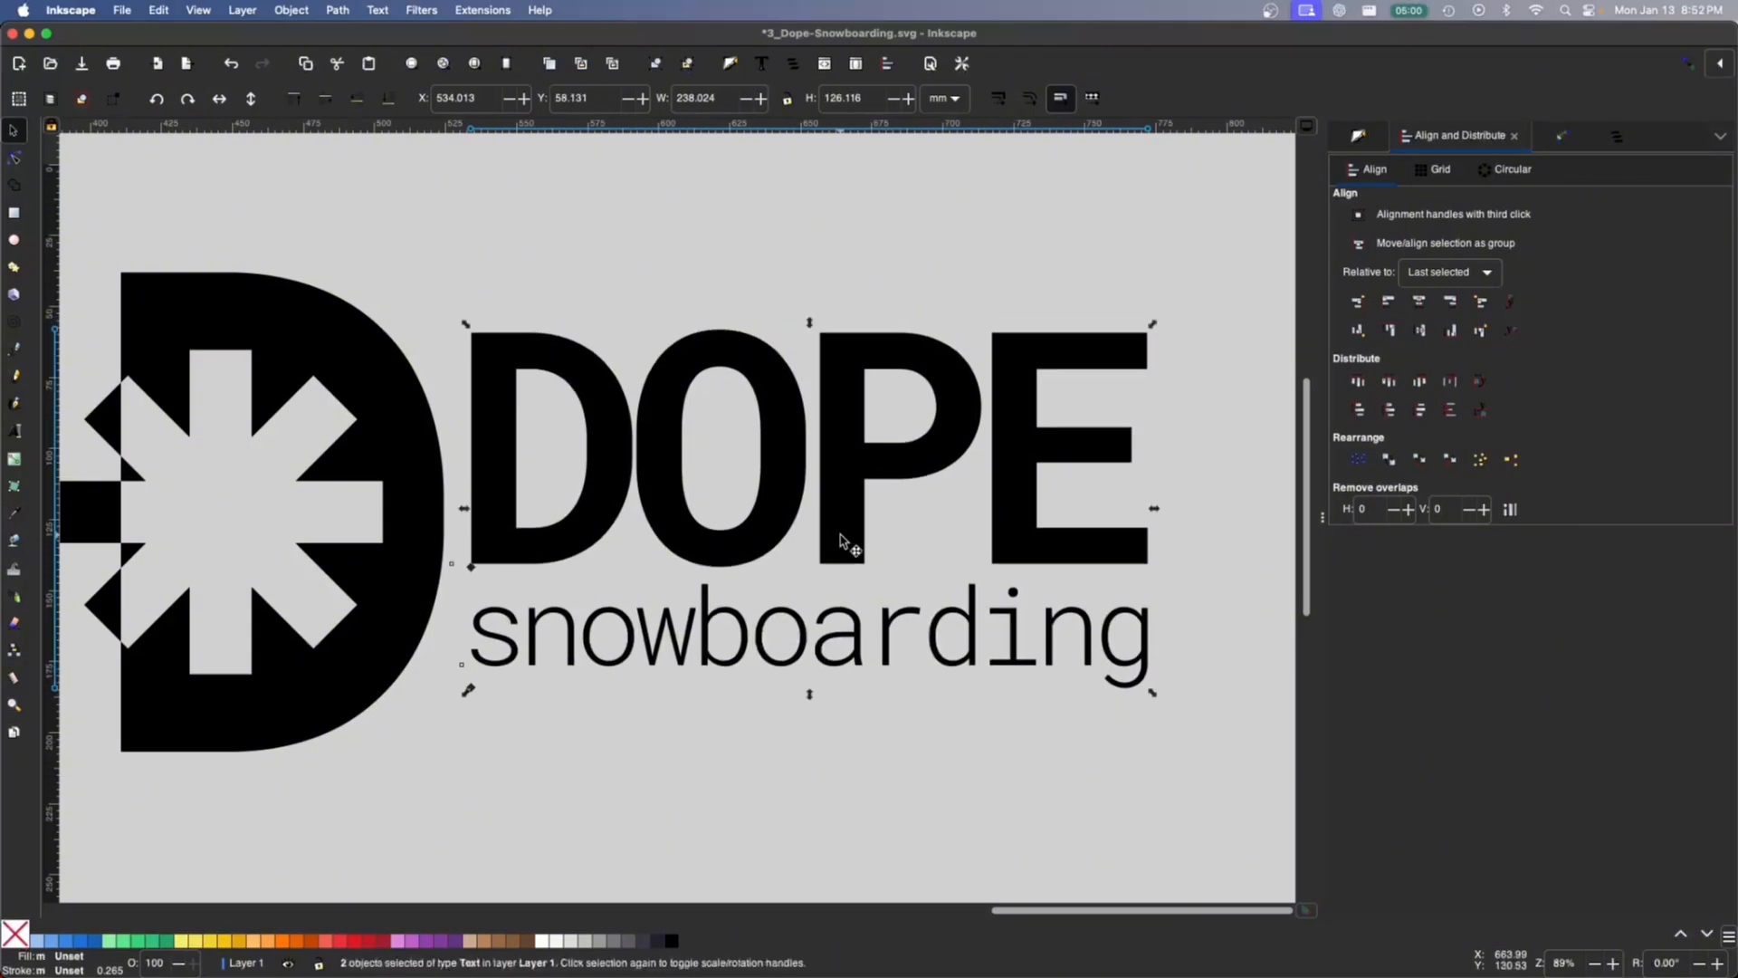
{"action": "left_click", "coordinate": [658, 65]}
{"action": "left_click_drag", "start_coordinate": [838, 423], "coordinate": [827, 393]}
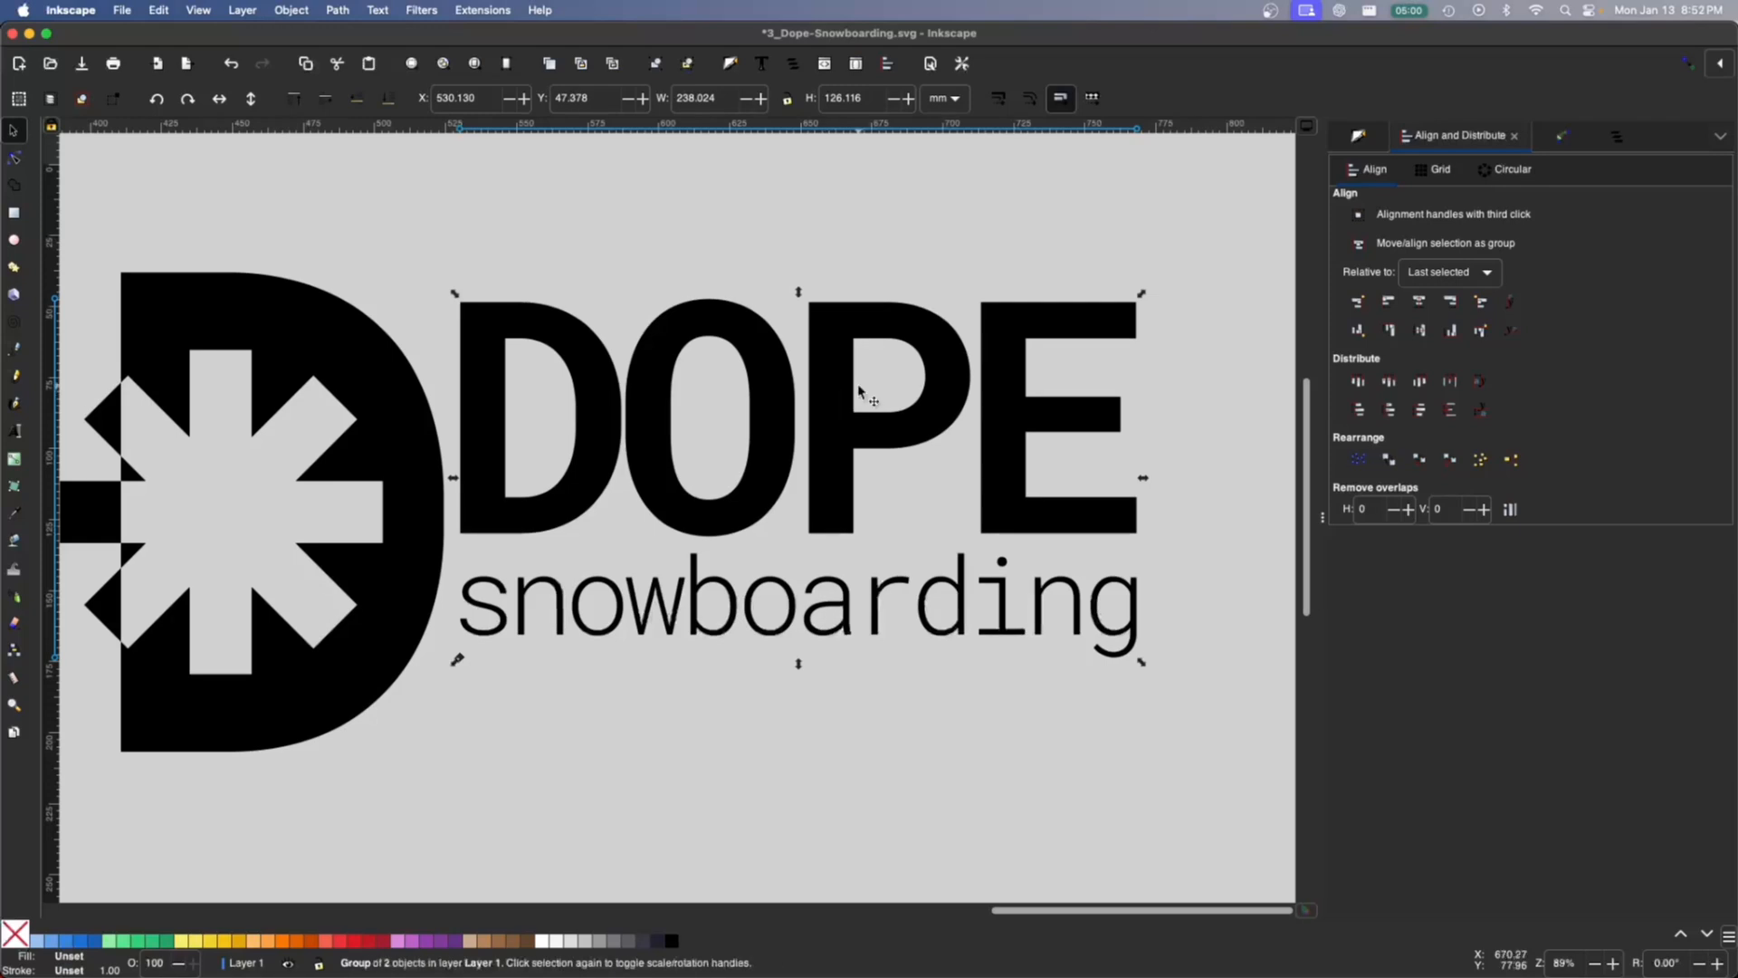
{"action": "key", "text": "ctrl+z"}
{"action": "left_click", "coordinate": [1056, 287]}
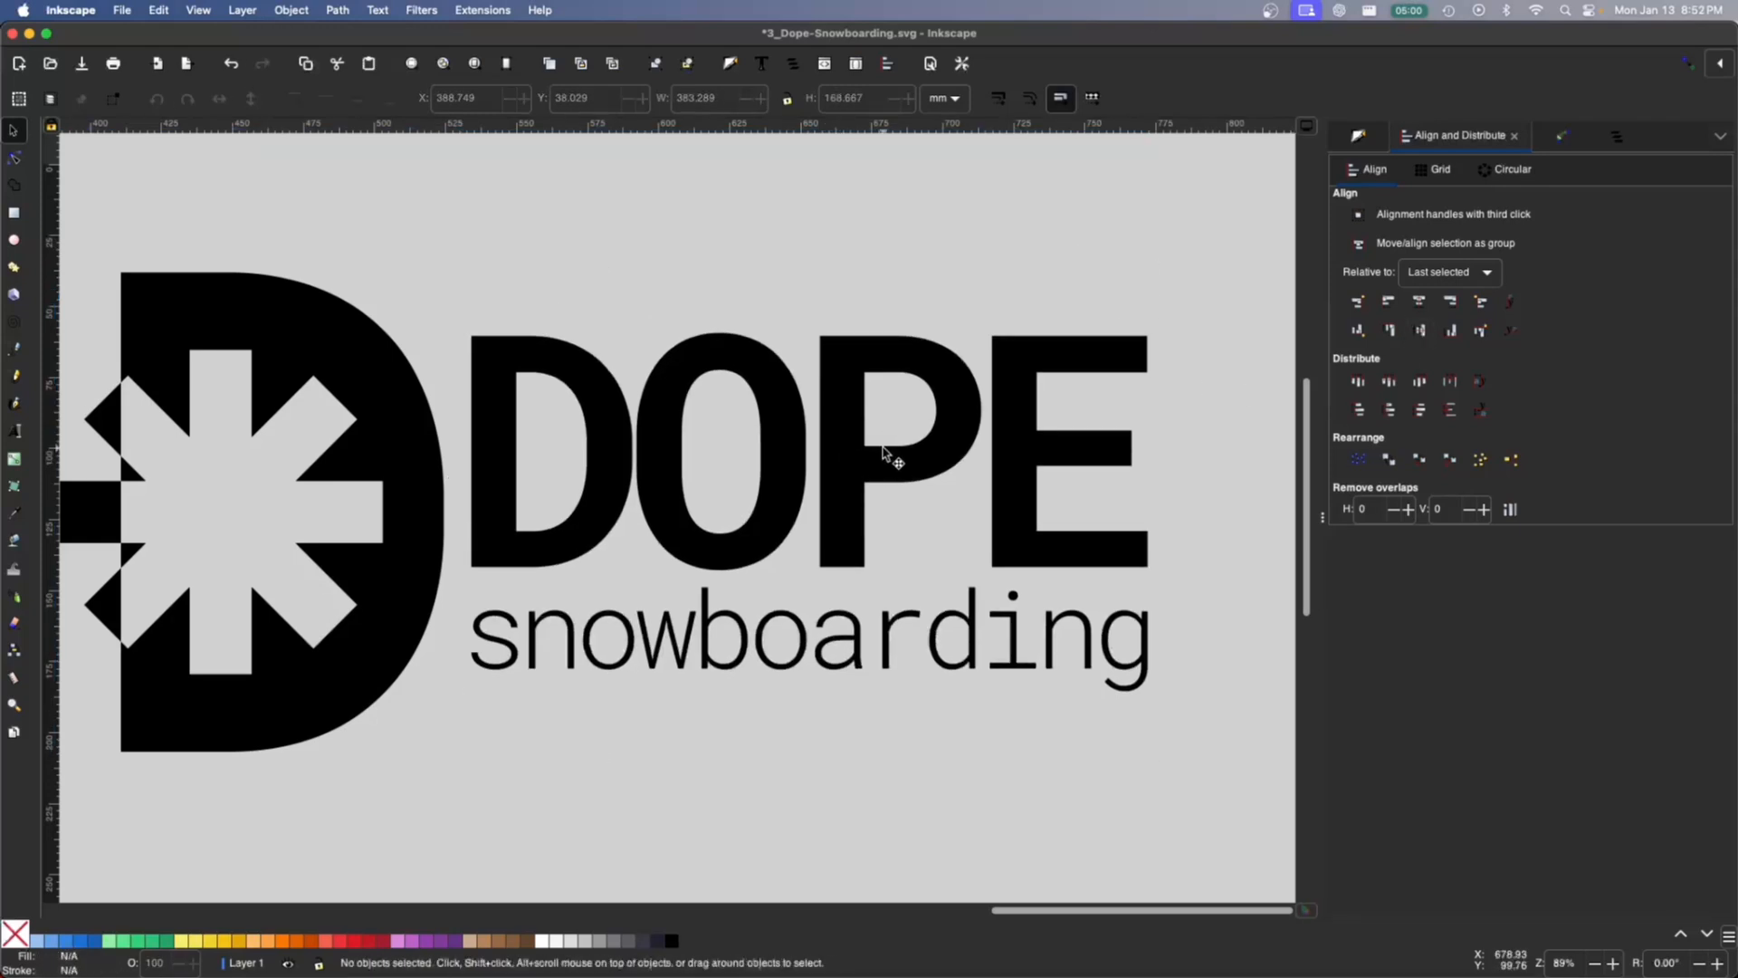
Step: Select the D emblem together with the grouped wordmark and fit both in view
{"action": "scroll", "coordinate": [105, 250], "scroll_direction": "left", "scroll_amount": 2}
{"action": "scroll", "coordinate": [202, 263], "scroll_direction": "down", "scroll_amount": 1}
{"action": "left_click_drag", "start_coordinate": [108, 228], "coordinate": [950, 657]}
{"action": "key", "text": "3"}
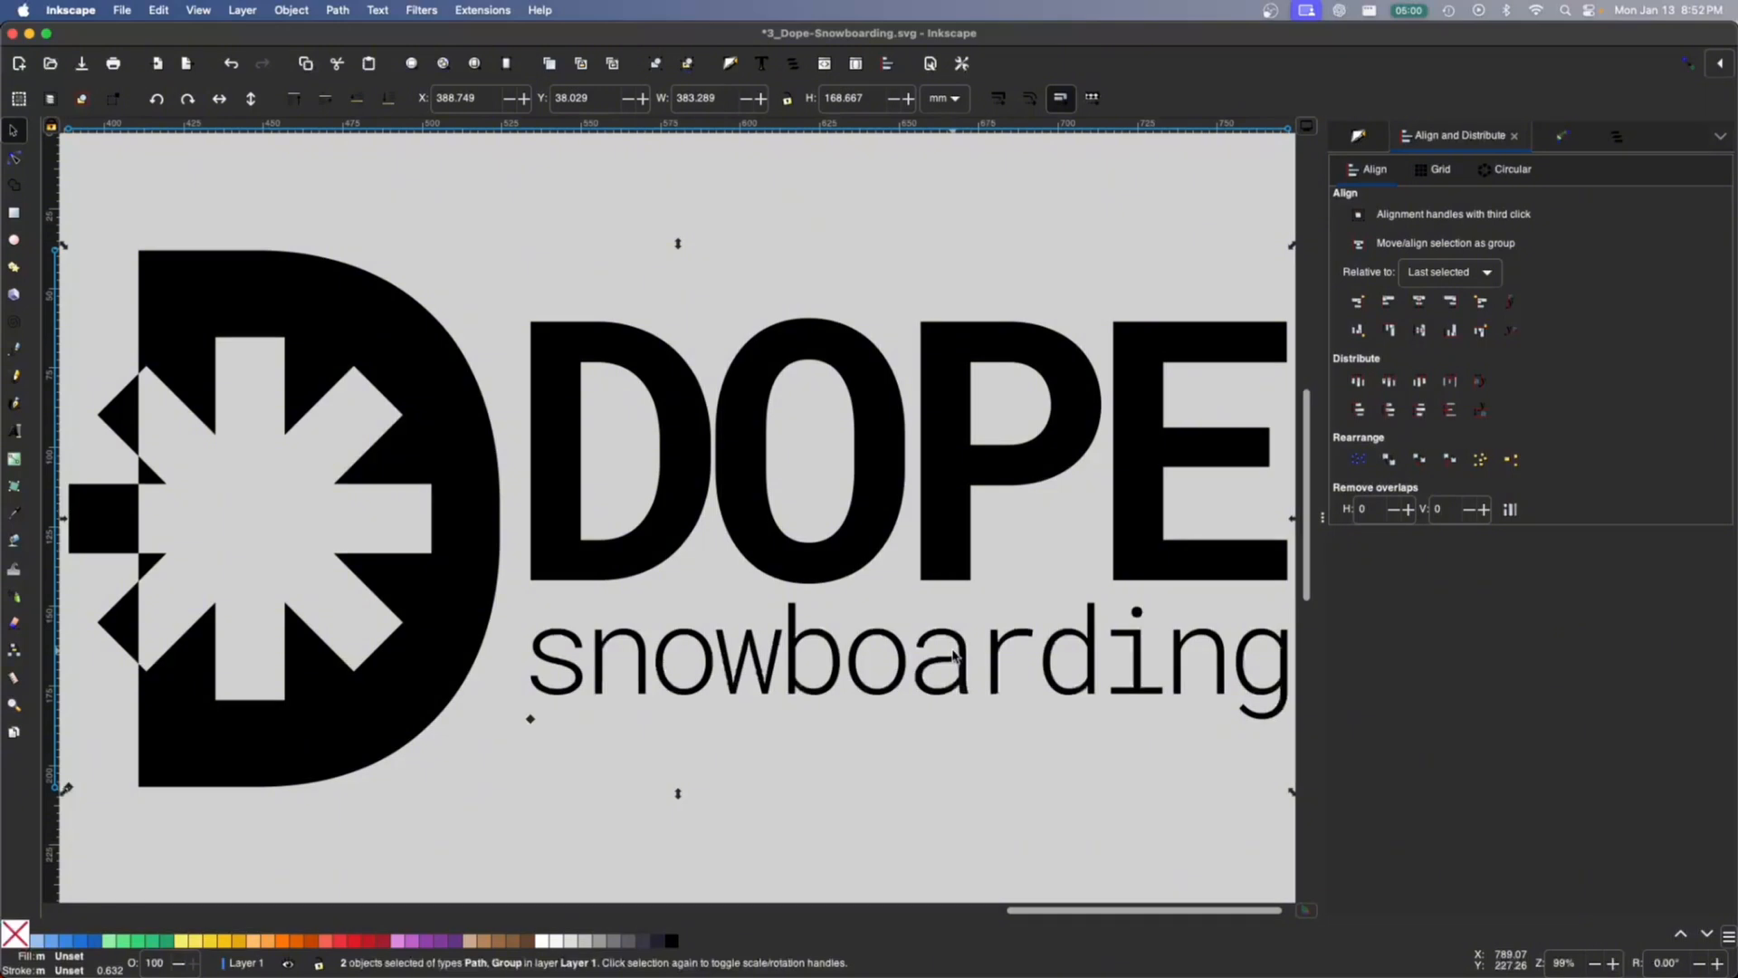